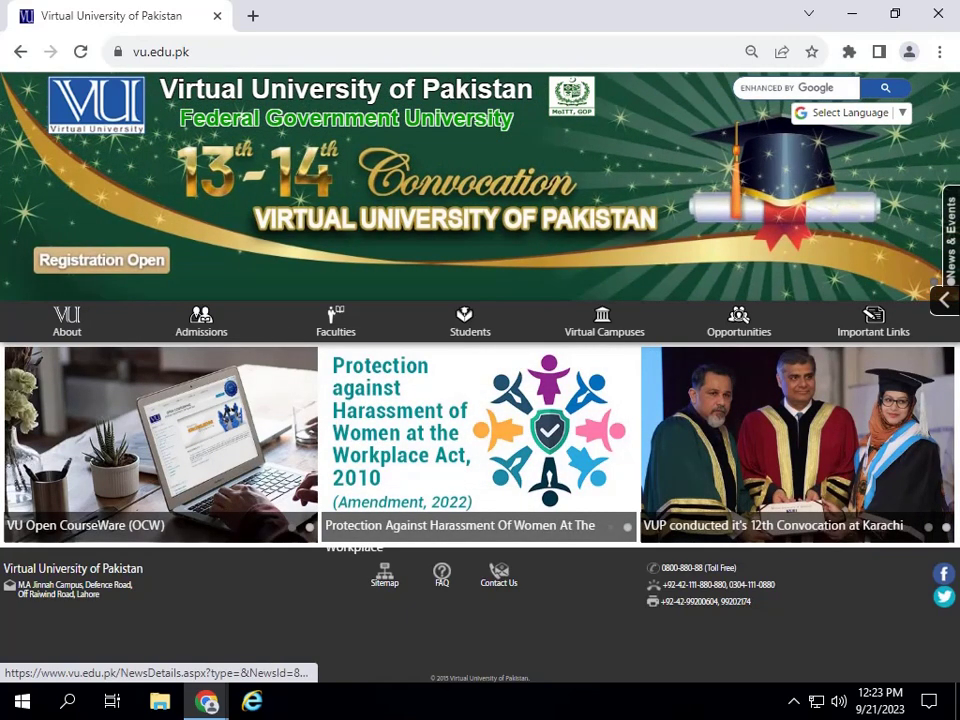
- Open the Admissions dropdown in the vu.edu.pk homepage navigation bar
mouse_move(236, 327)
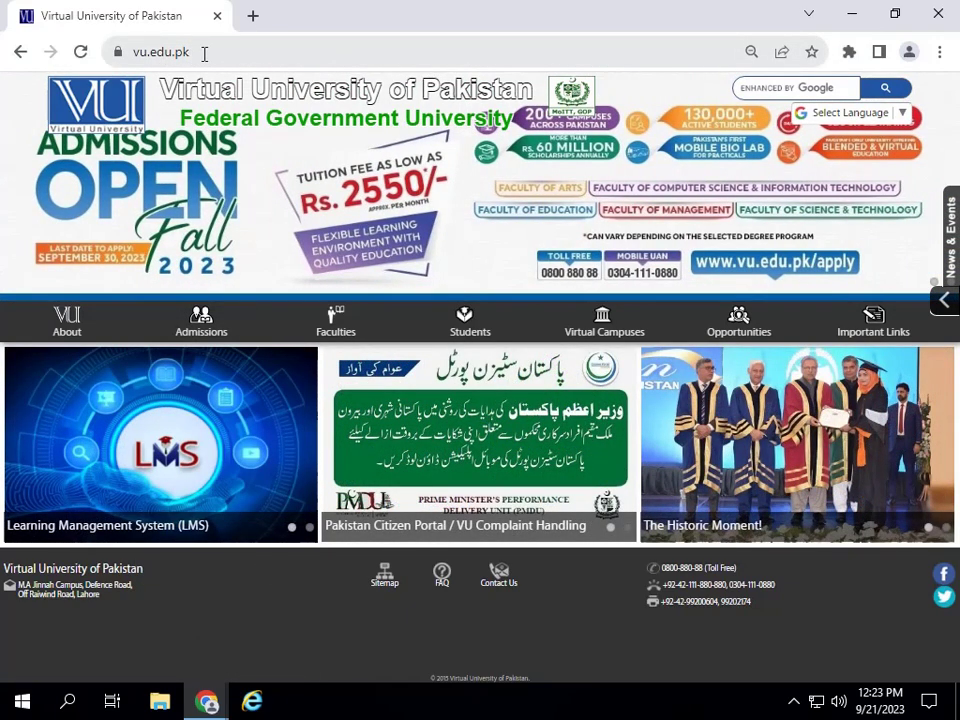
- Go to Admissions > Apply Online and clear the prefilled CNIC on the sign-in page
mouse_move(205, 325)
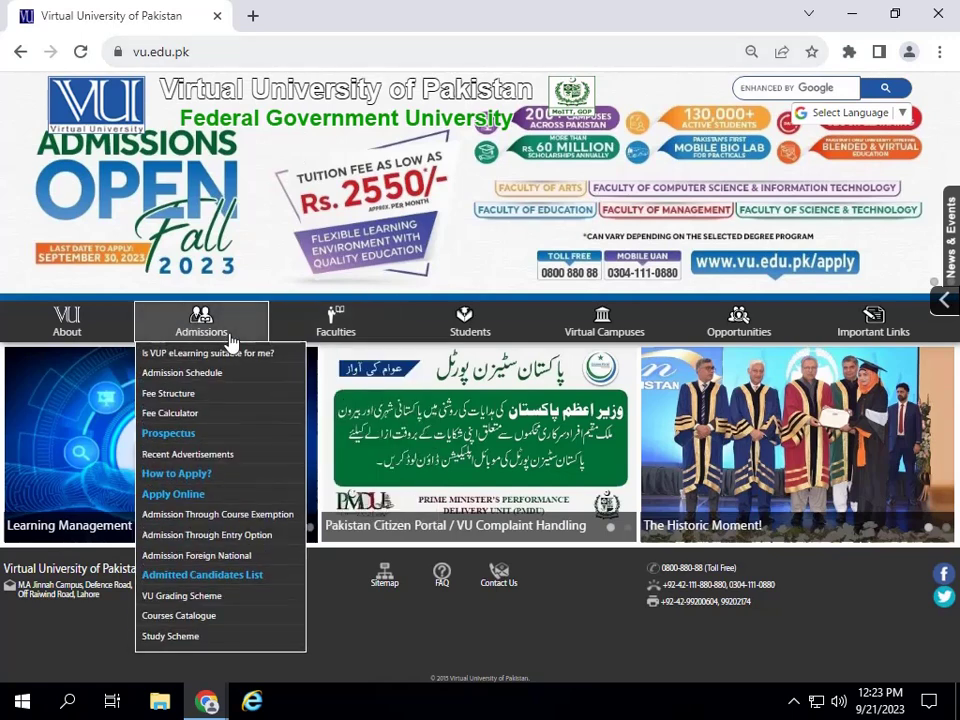
click(165, 494)
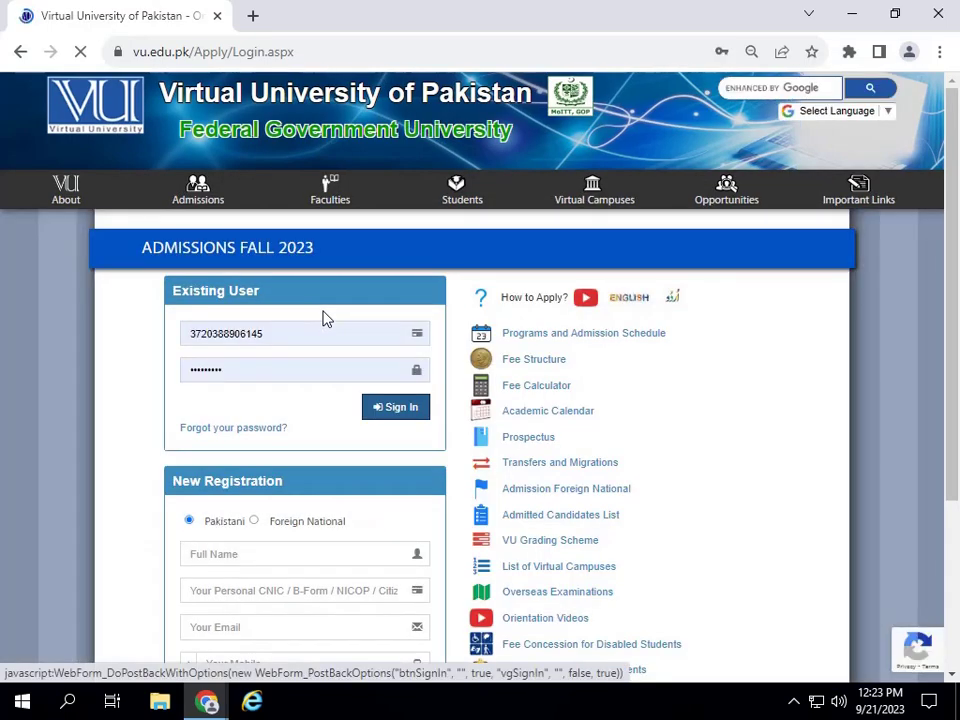
scroll(306, 497, down, 2)
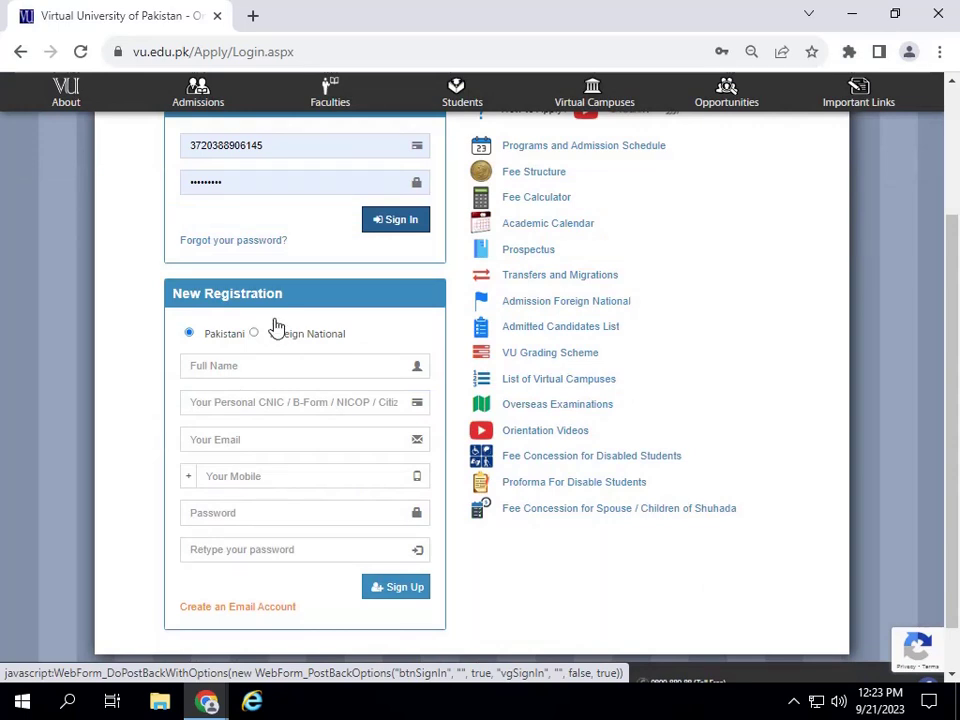
scroll(274, 313, up, 2)
double_click(311, 334)
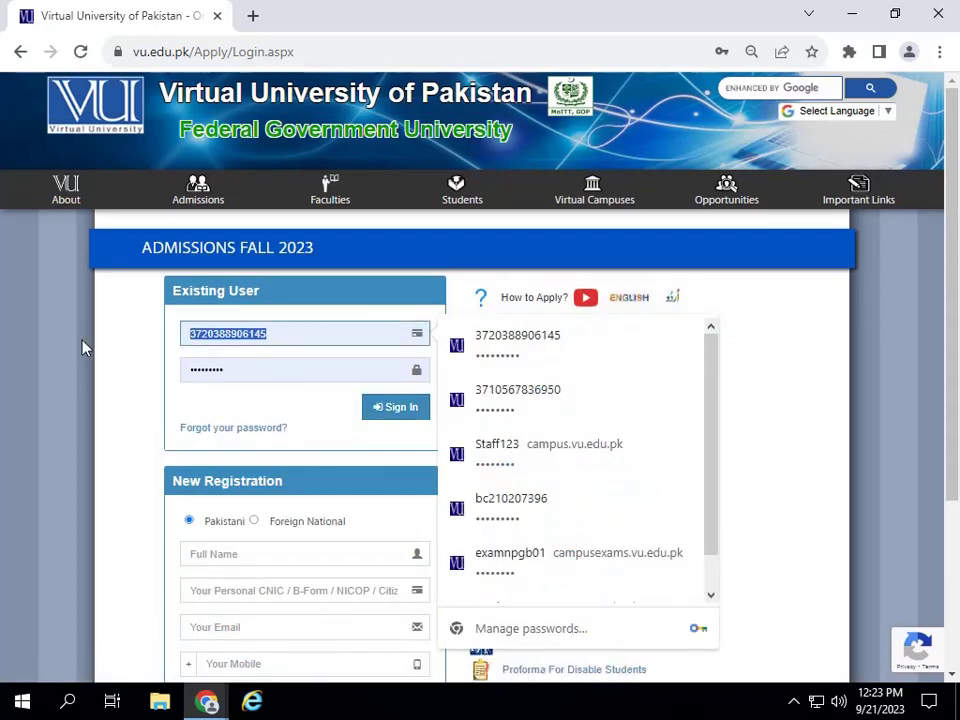
key(BackSpace)
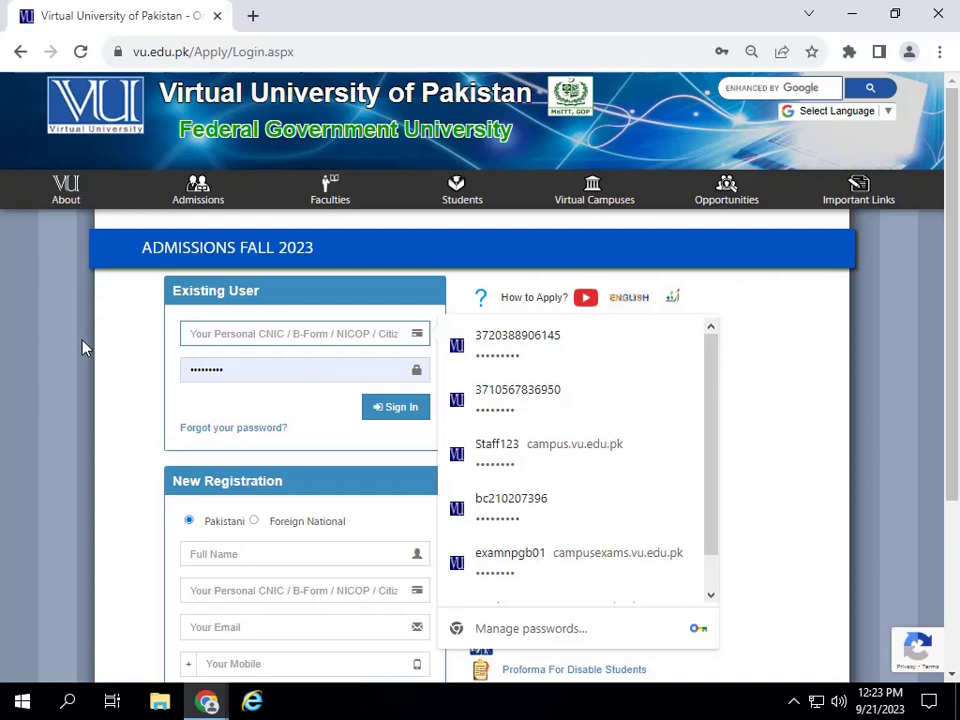
- Move the screen recorder's window away from the sign-in form
click(793, 701)
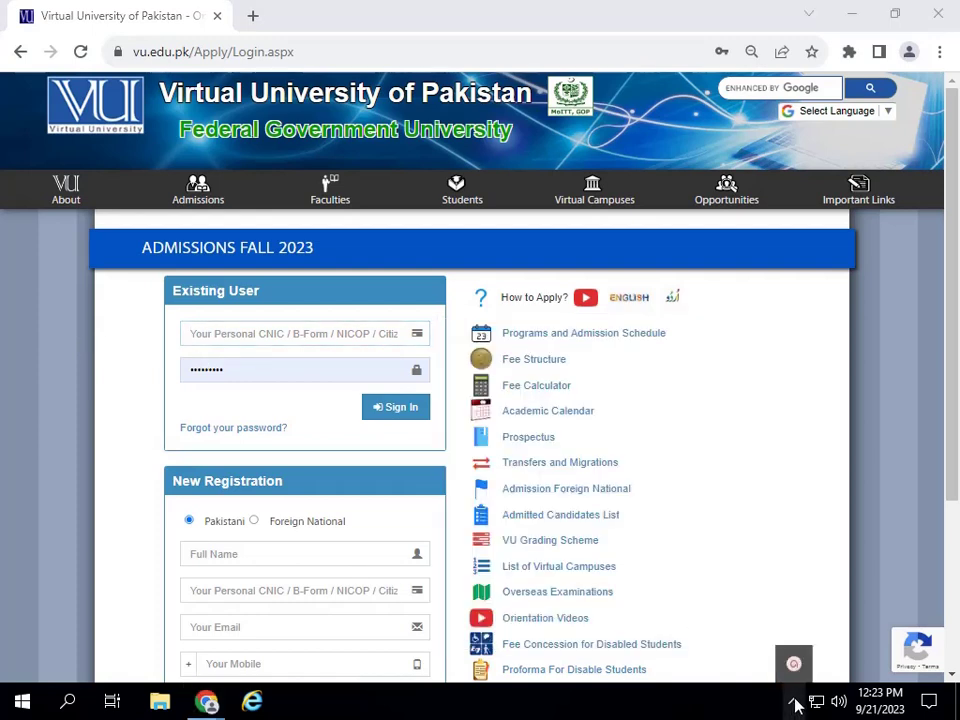
click(793, 664)
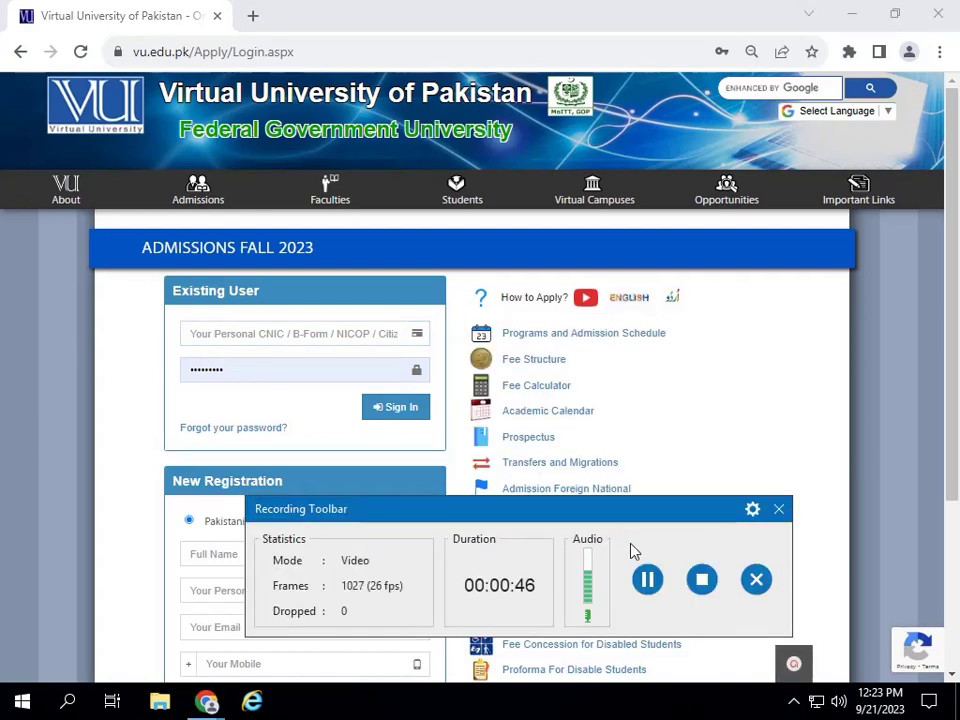
click(945, 390)
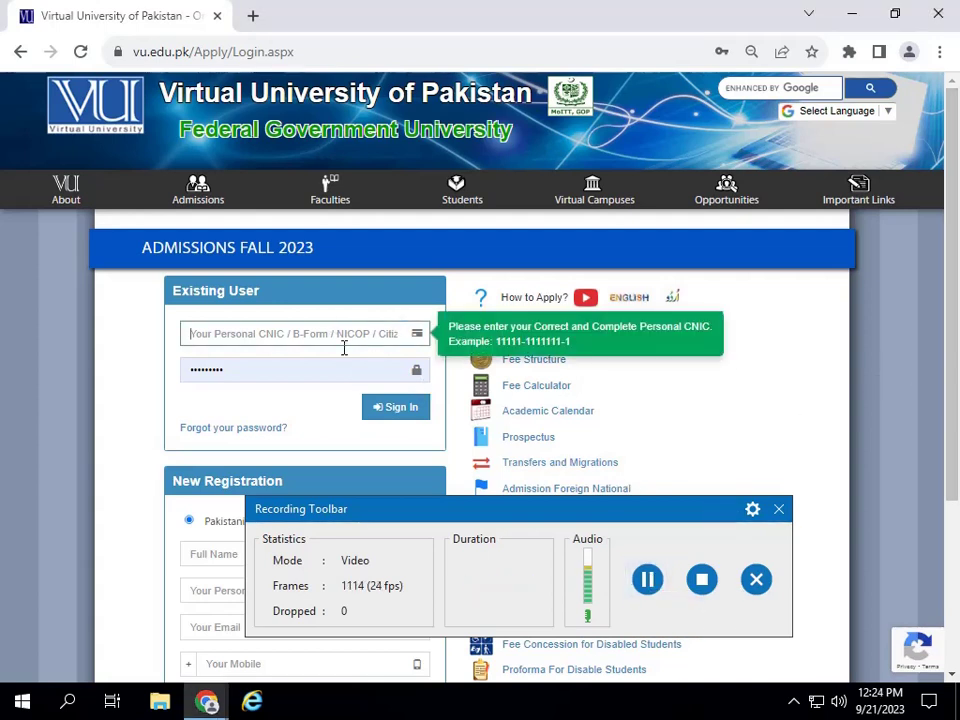
click(309, 334)
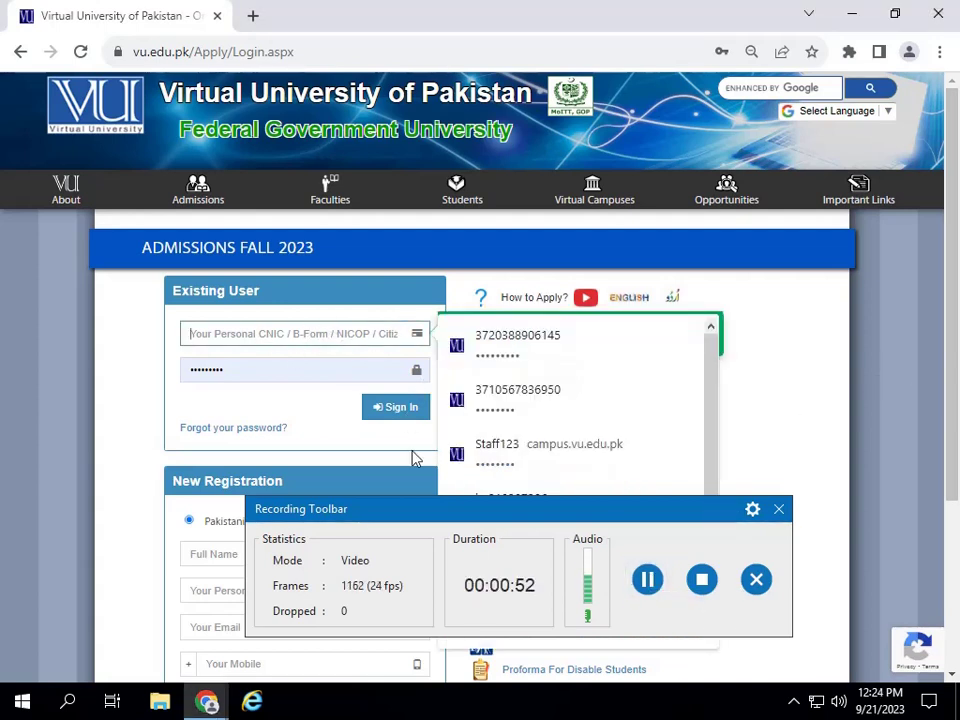
drag(366, 512, 499, 719)
- Sign in under Existing User with the applicant's CNIC and password
click(220, 336)
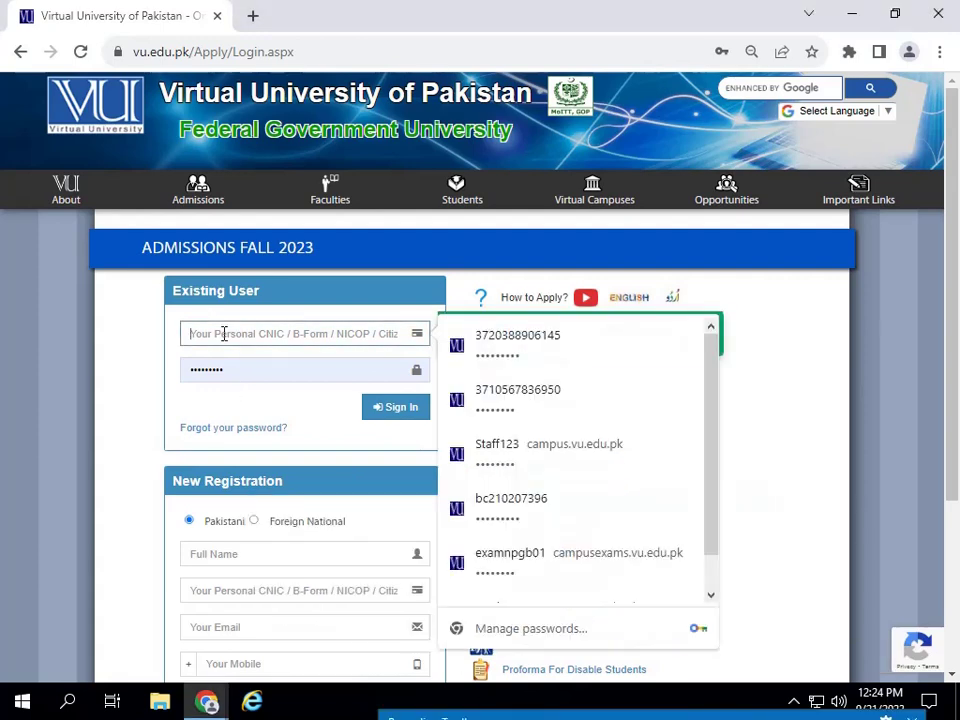
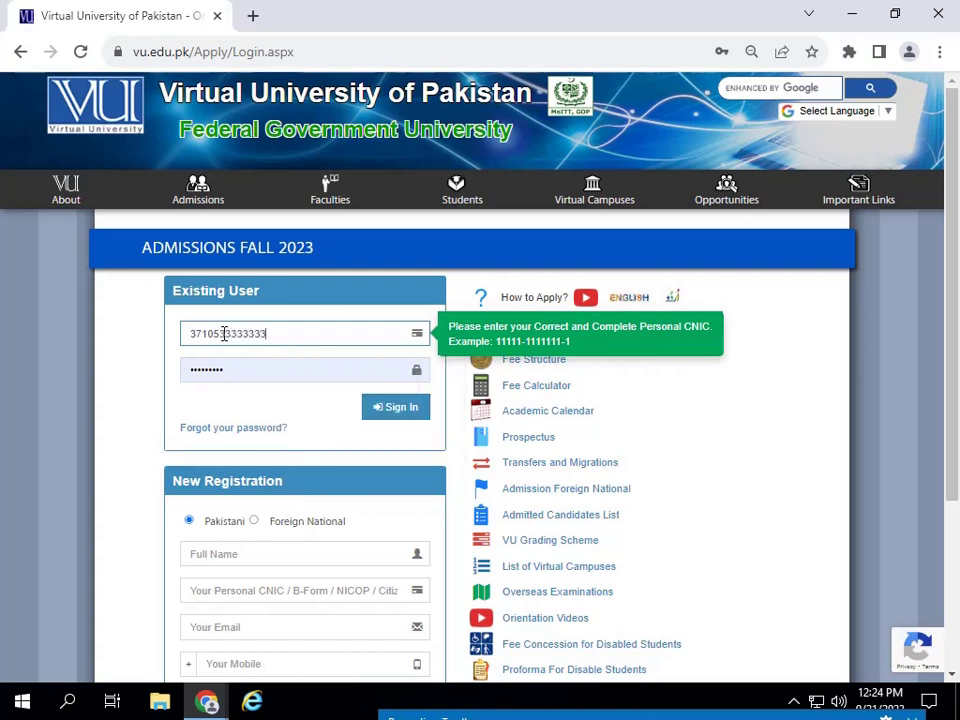
click(253, 360)
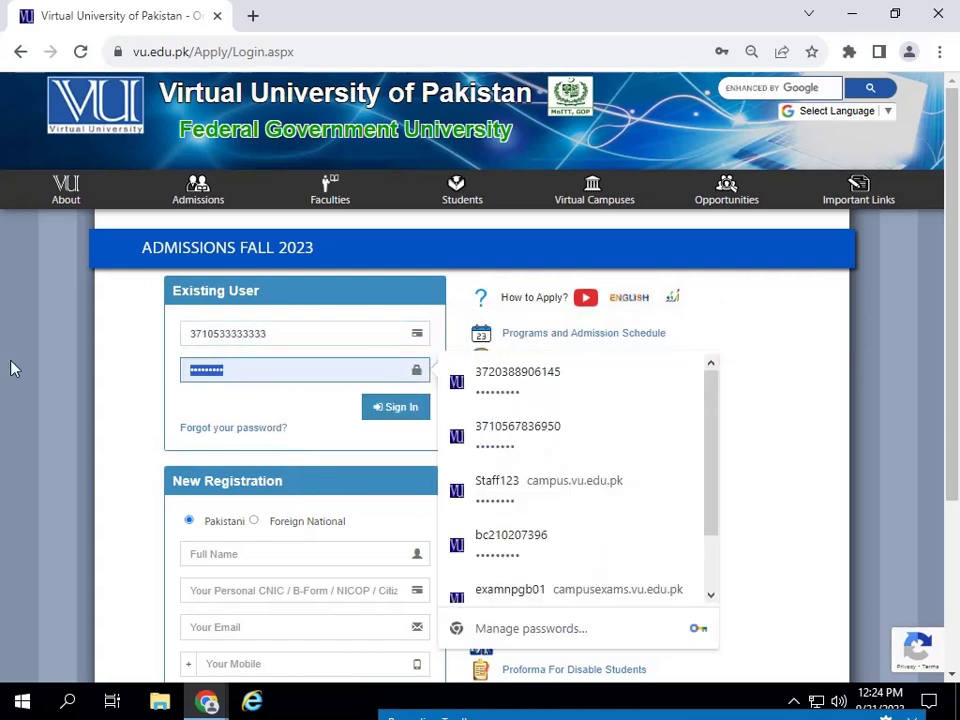
key(BackSpace)
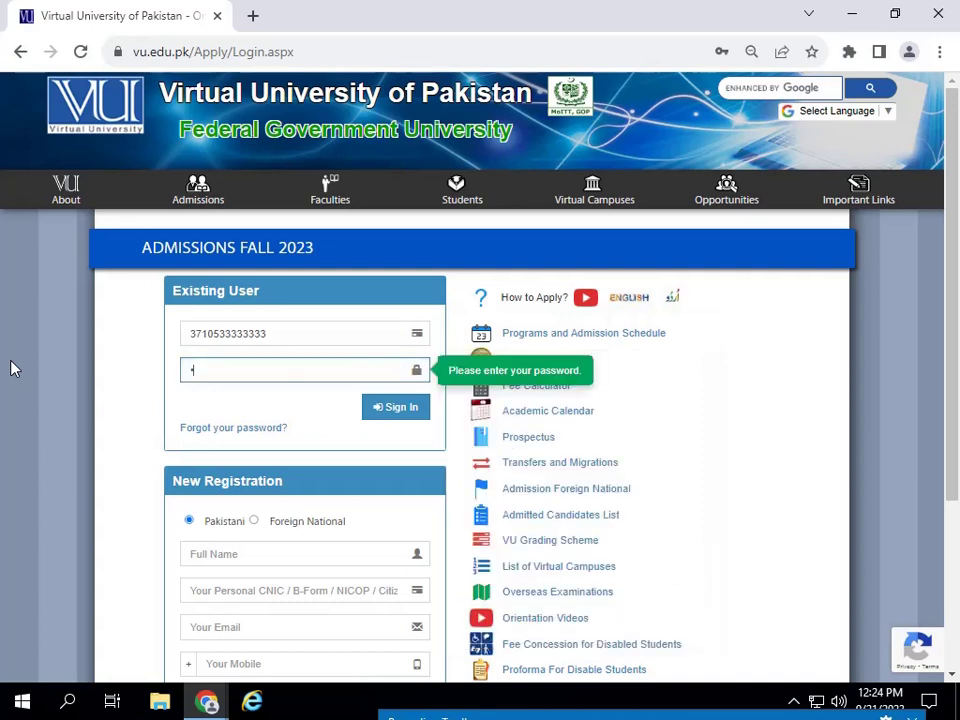
text(********)
click(393, 421)
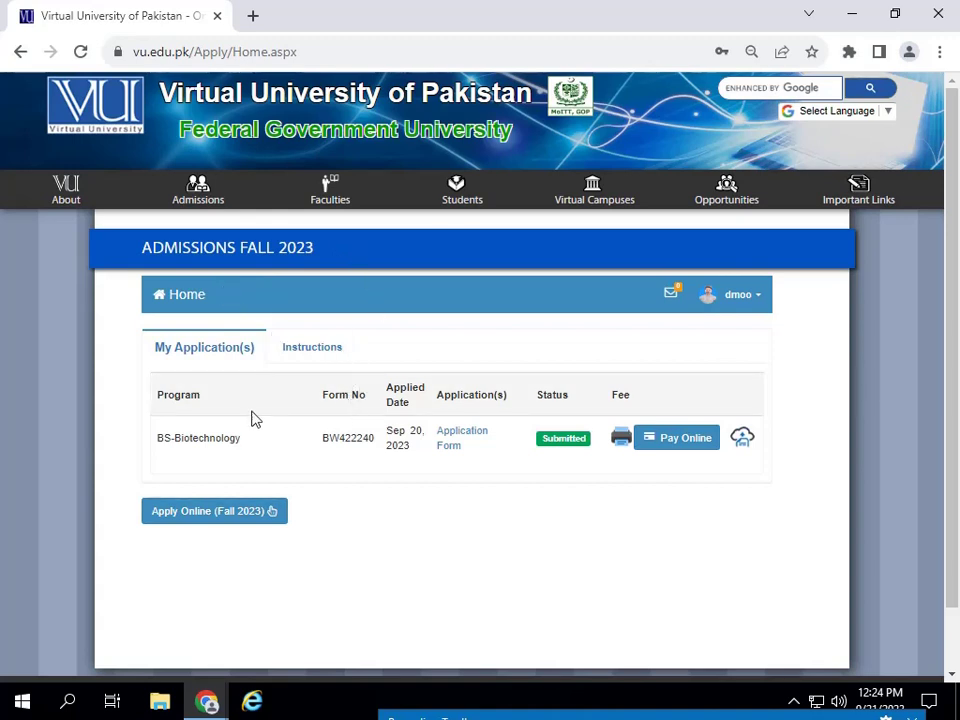
- Start the Fall 2023 application and scroll to the Study From and Program fields
click(208, 512)
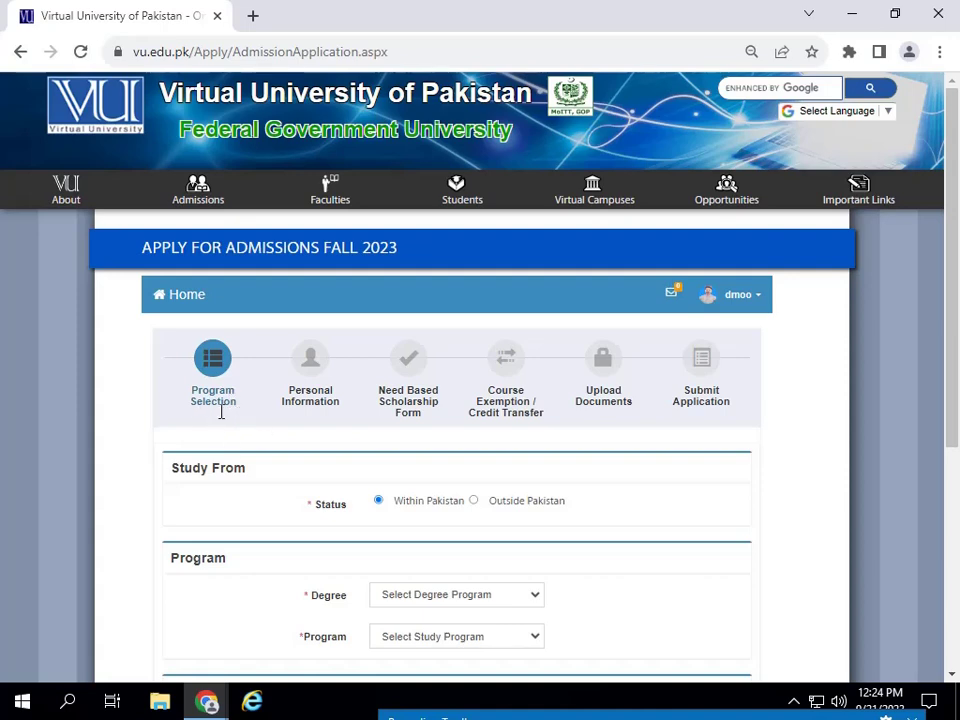
scroll(221, 412, down, 3)
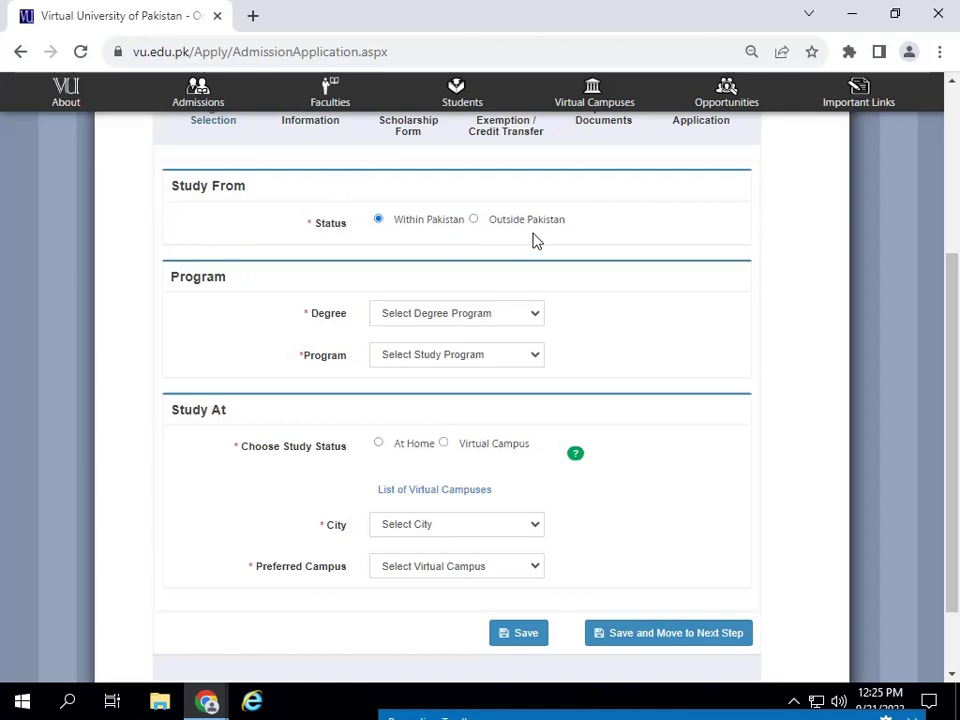
- Choose Outside Pakistan, read the Overseas Examination Regulation popup, then go back to the home page
click(475, 222)
scroll(596, 434, down, 15)
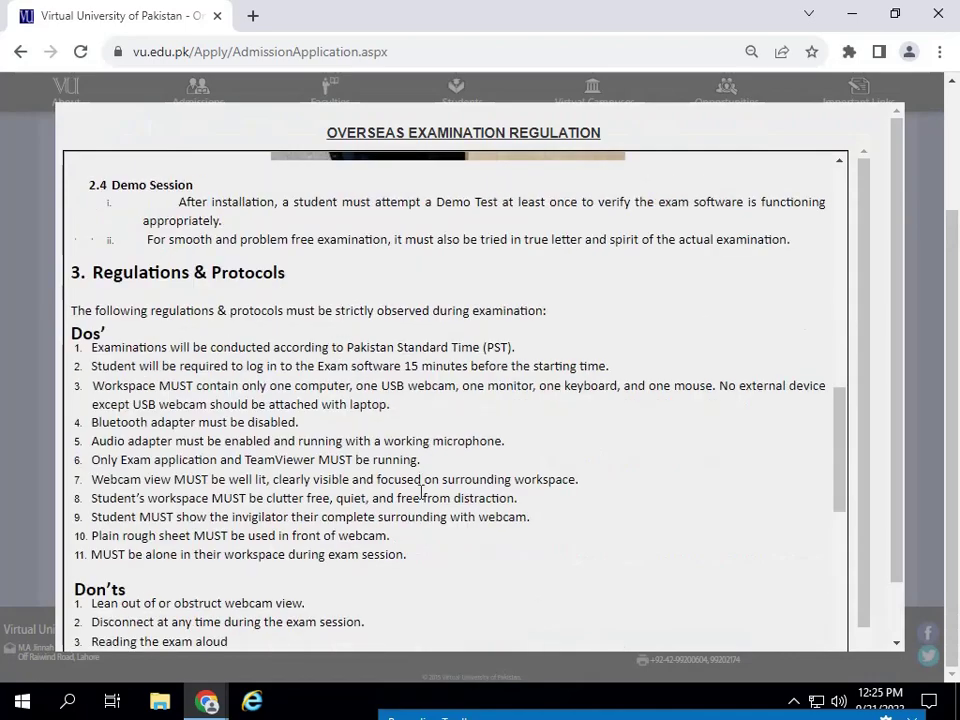
scroll(421, 496, down, 3)
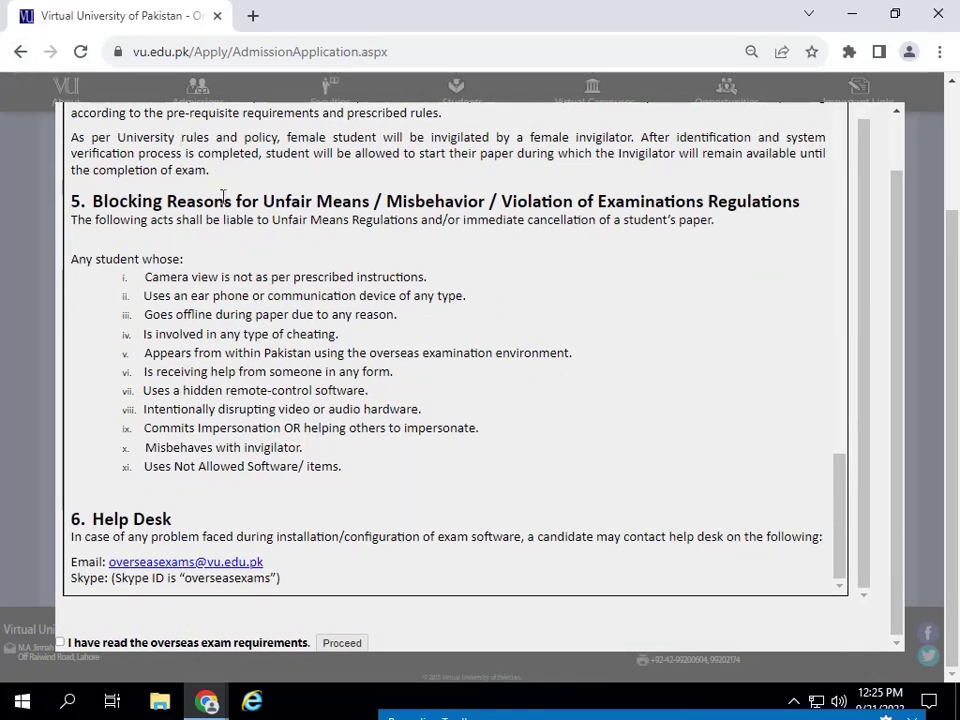
scroll(383, 261, up, 10)
scroll(622, 263, up, 5)
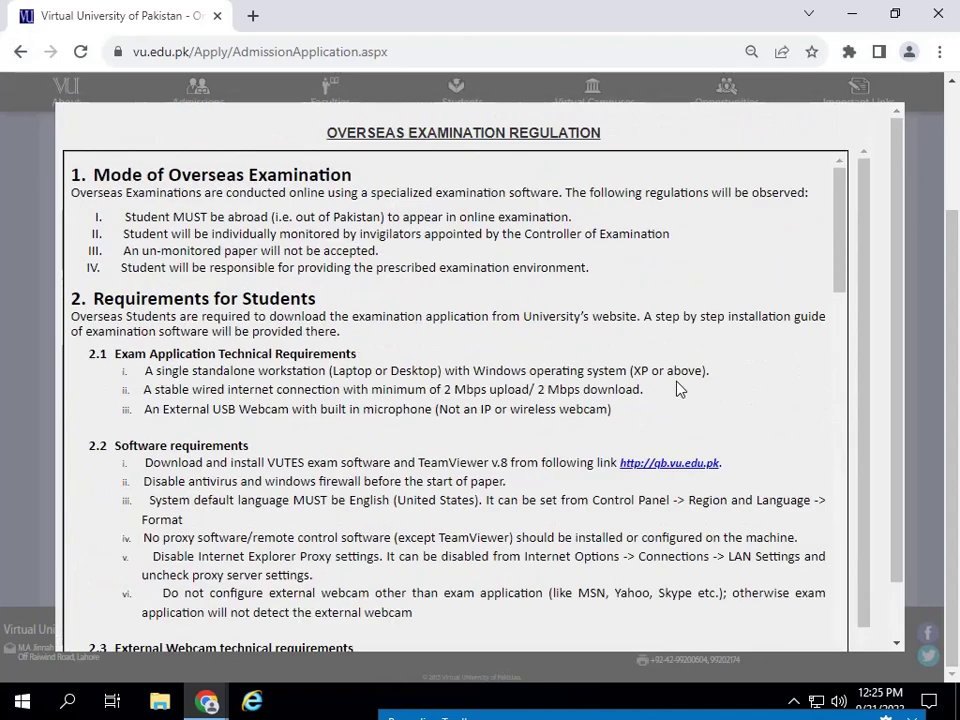
click(19, 53)
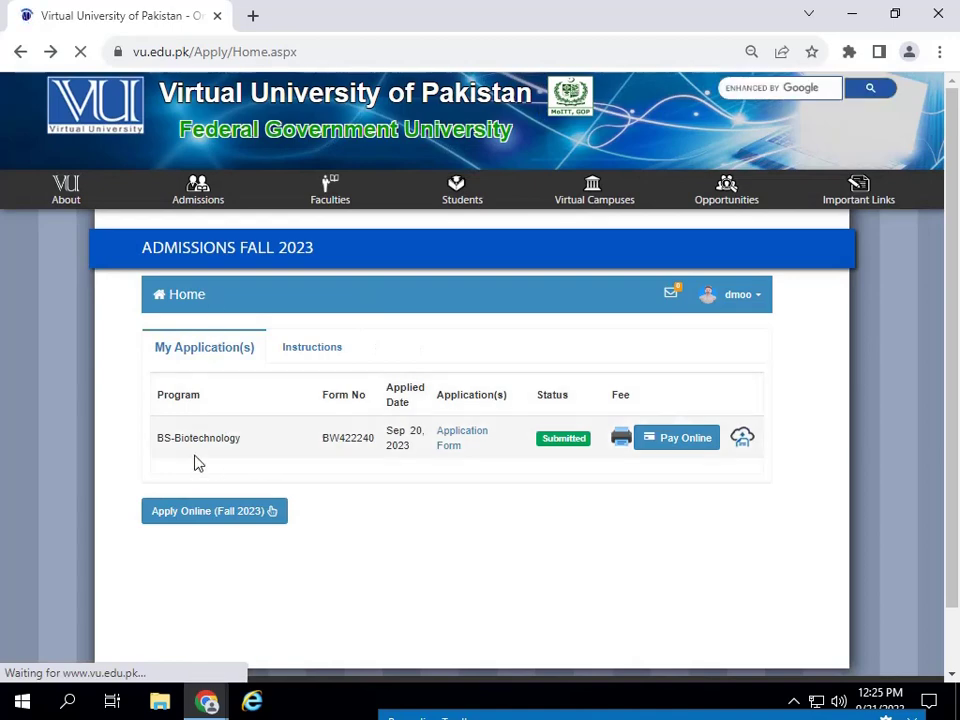
- Restart the Fall 2023 application and set Degree to BS and Program to Zoology
click(205, 511)
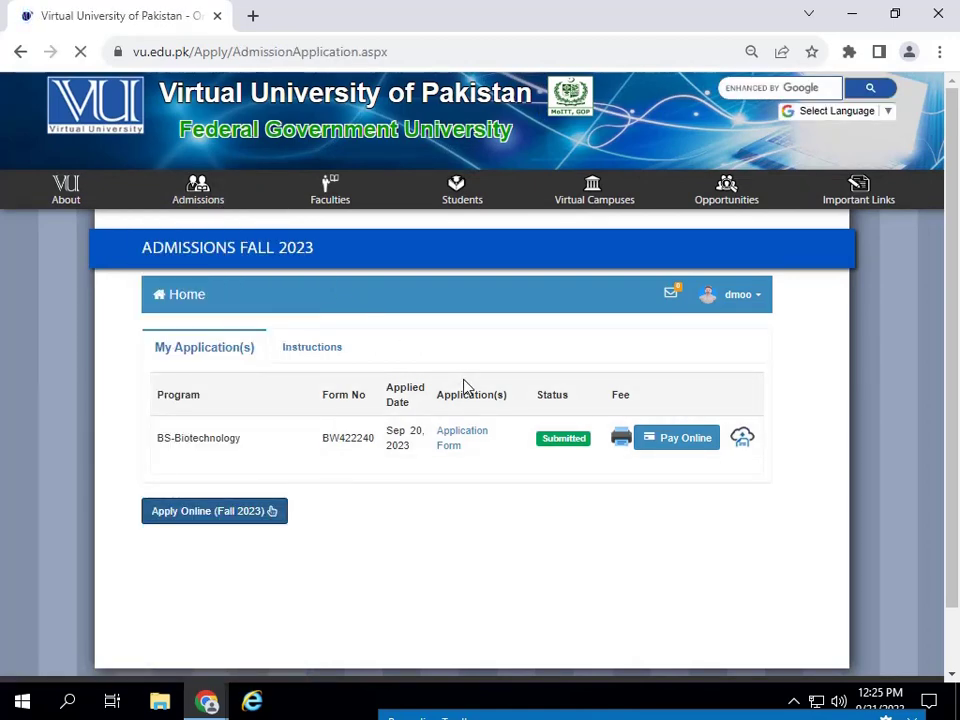
scroll(396, 390, down, 4)
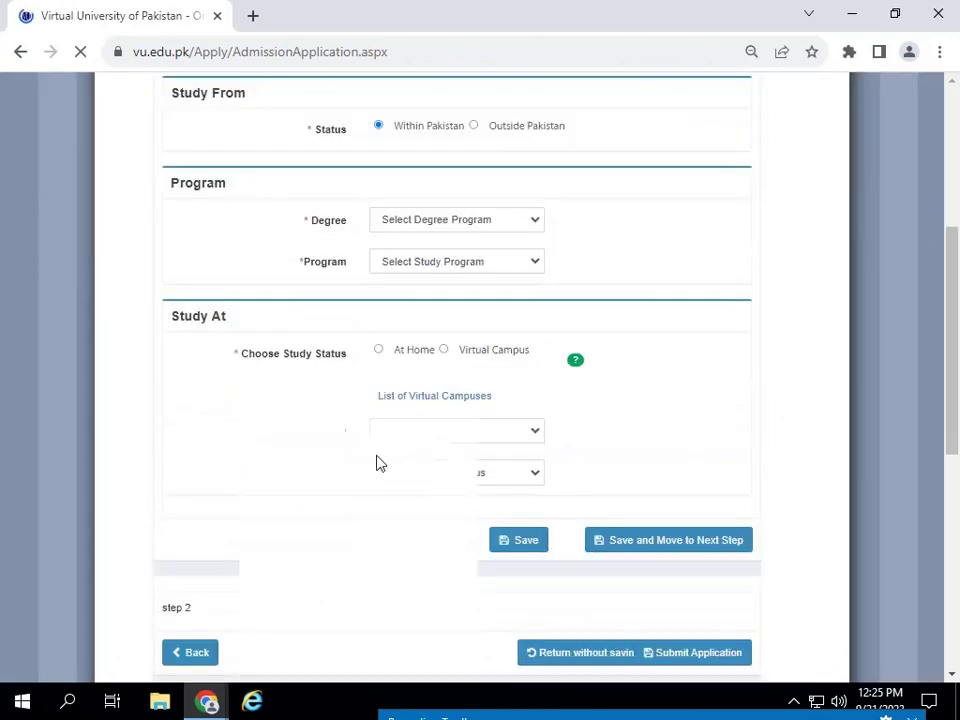
scroll(364, 240, up, 1)
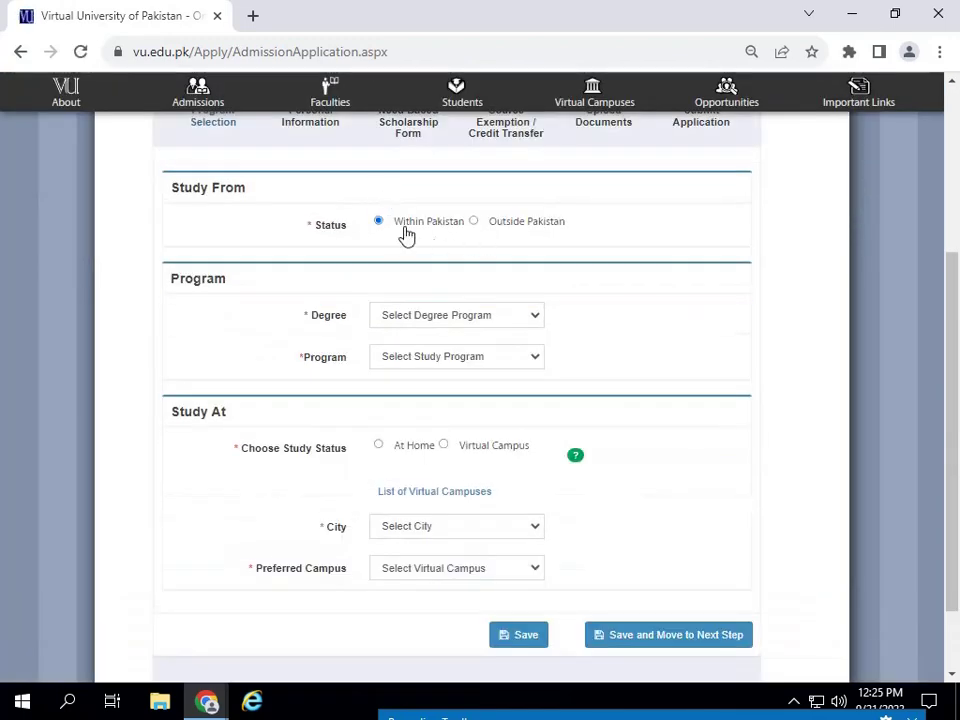
click(509, 316)
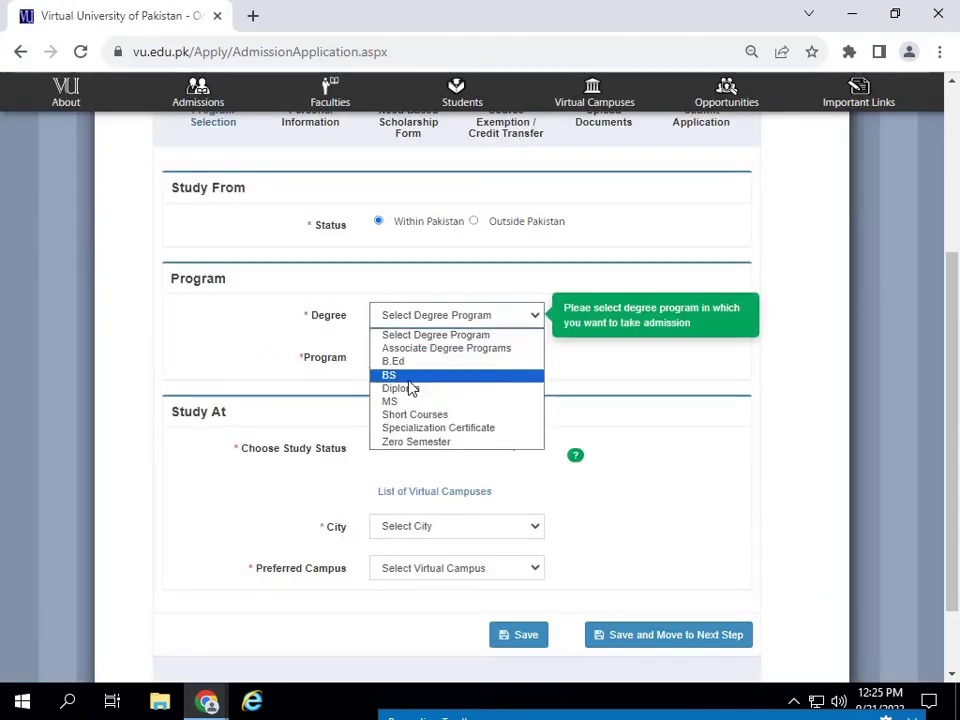
click(405, 376)
click(474, 358)
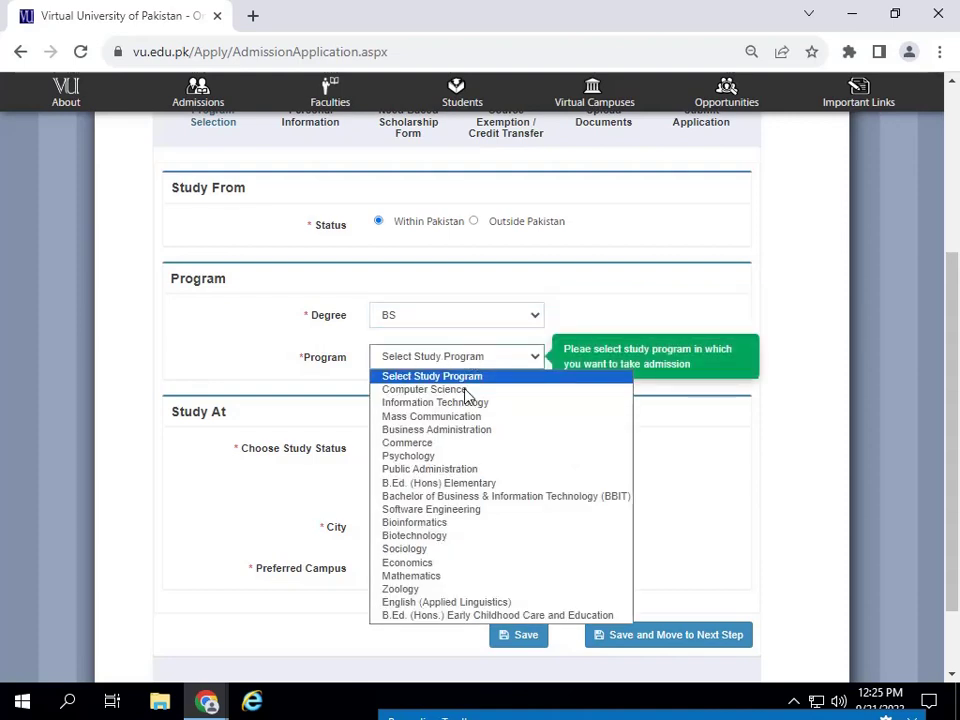
click(410, 590)
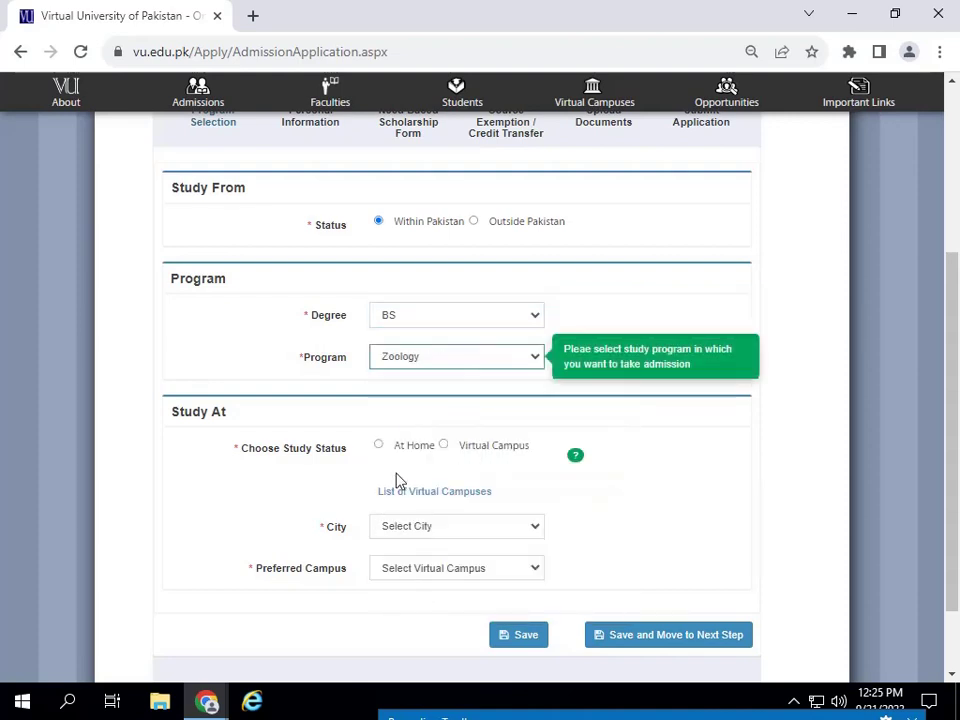
scroll(400, 470, down, 2)
scroll(440, 415, up, 1)
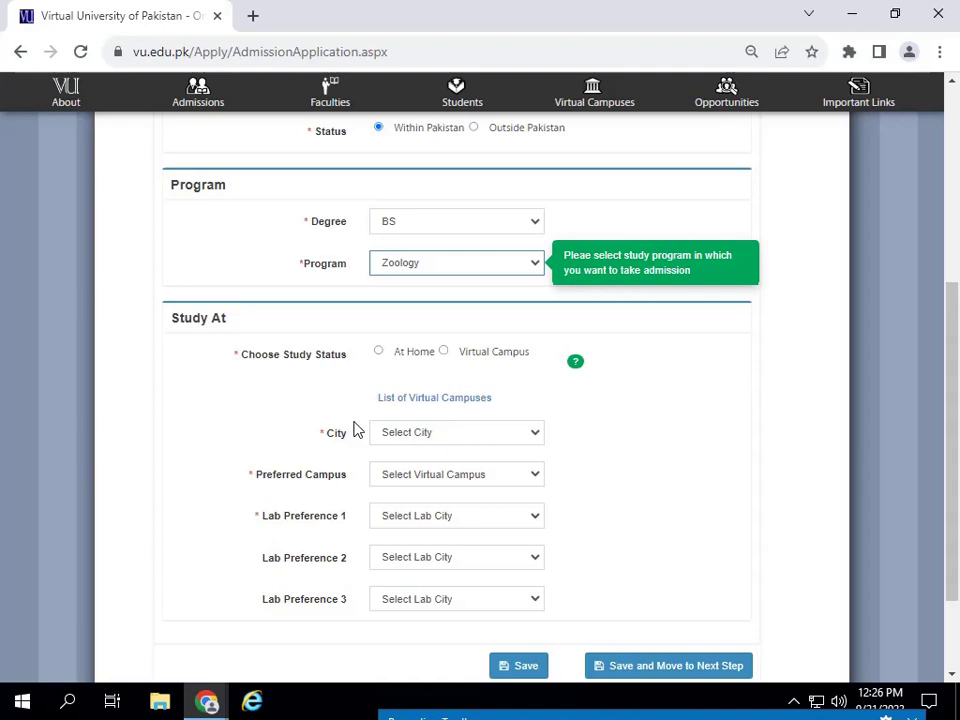
- Set Choose Study Status to Virtual Campus
click(445, 353)
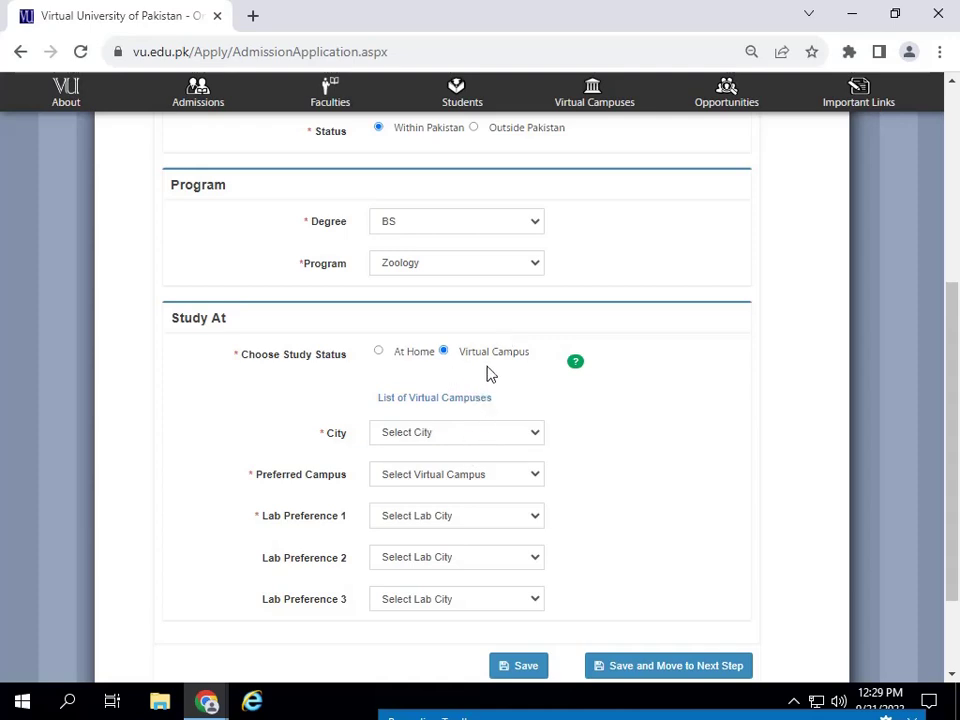
- Pick PINDI GHEB from the City list and NPGB01 as the Preferred Campus
click(474, 446)
click(632, 242)
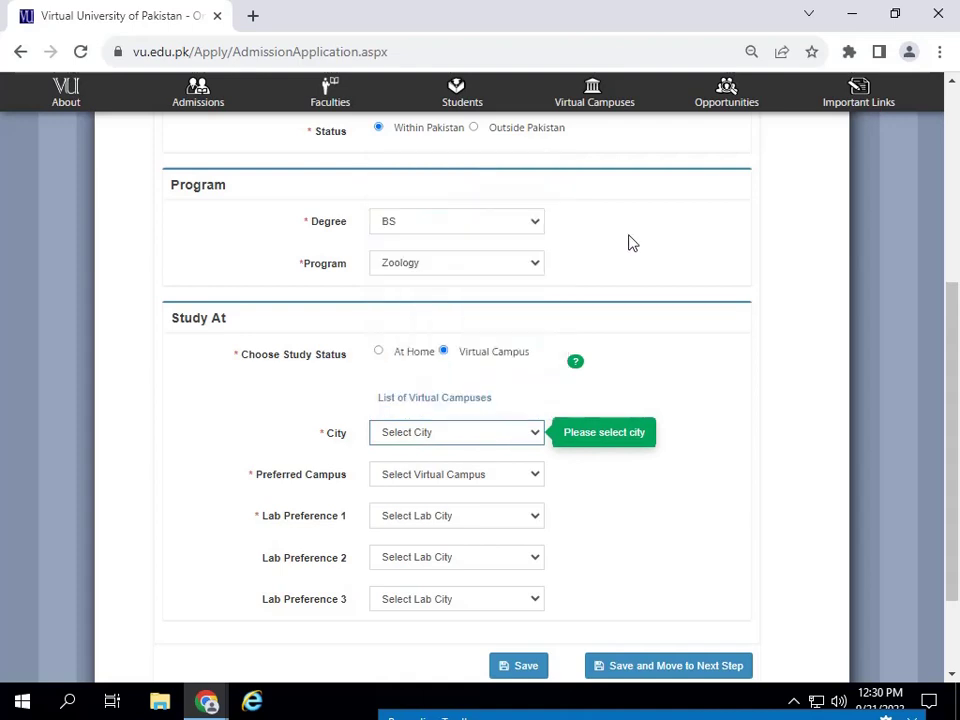
click(503, 364)
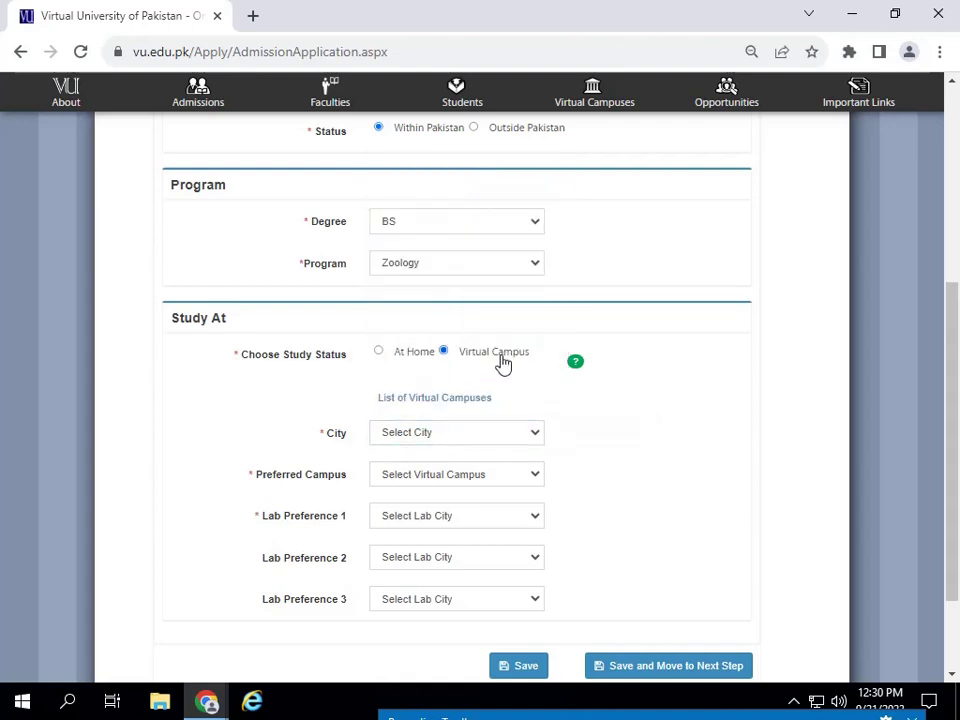
click(497, 438)
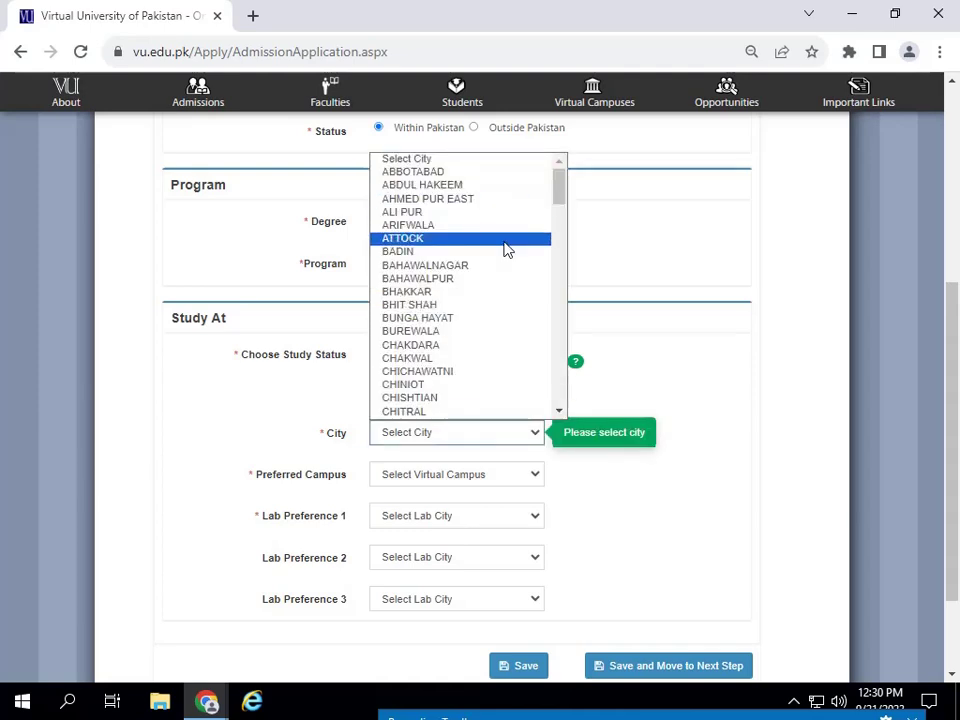
key(p)
key(Down)
key(Down)
key(Down)
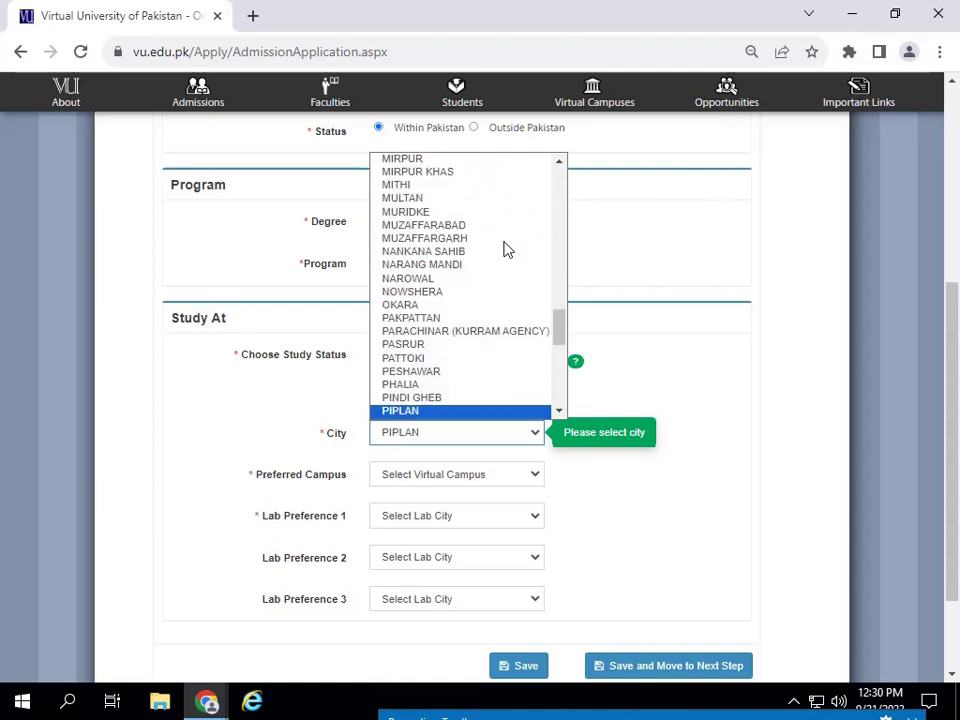
click(420, 397)
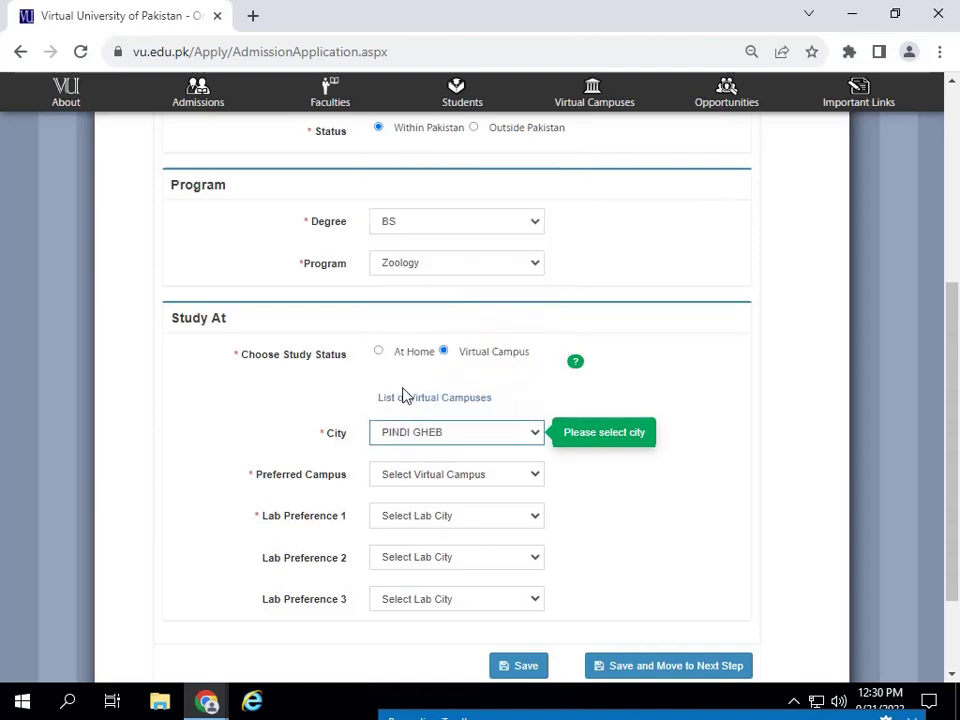
click(451, 480)
click(439, 508)
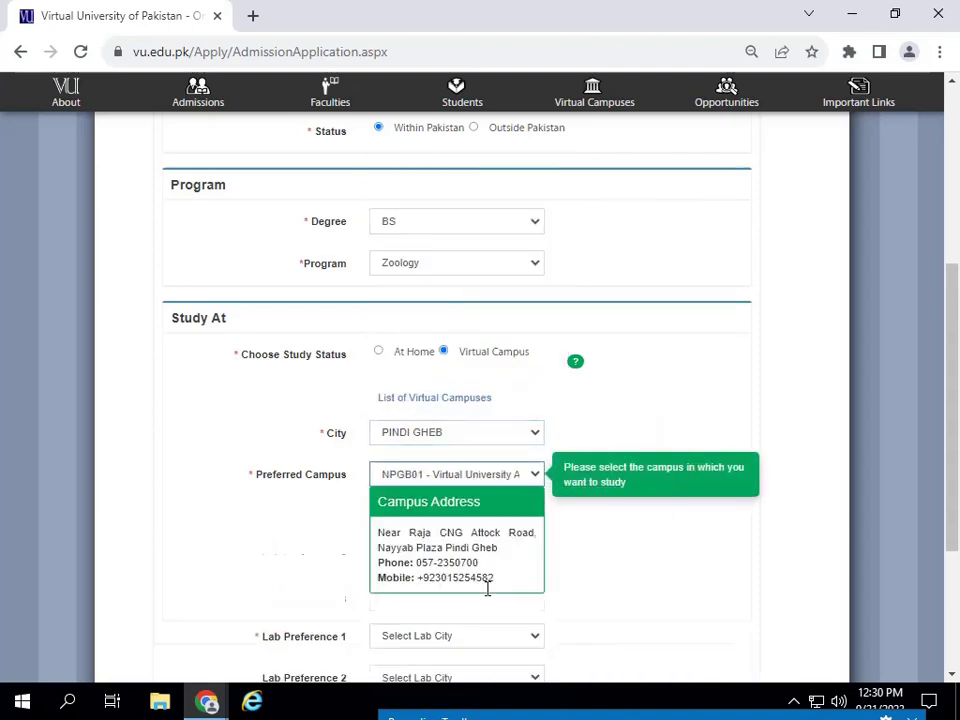
- Set Lab Preference 1, 2 and 3 each to Rawalpindi
scroll(514, 428, down, 1)
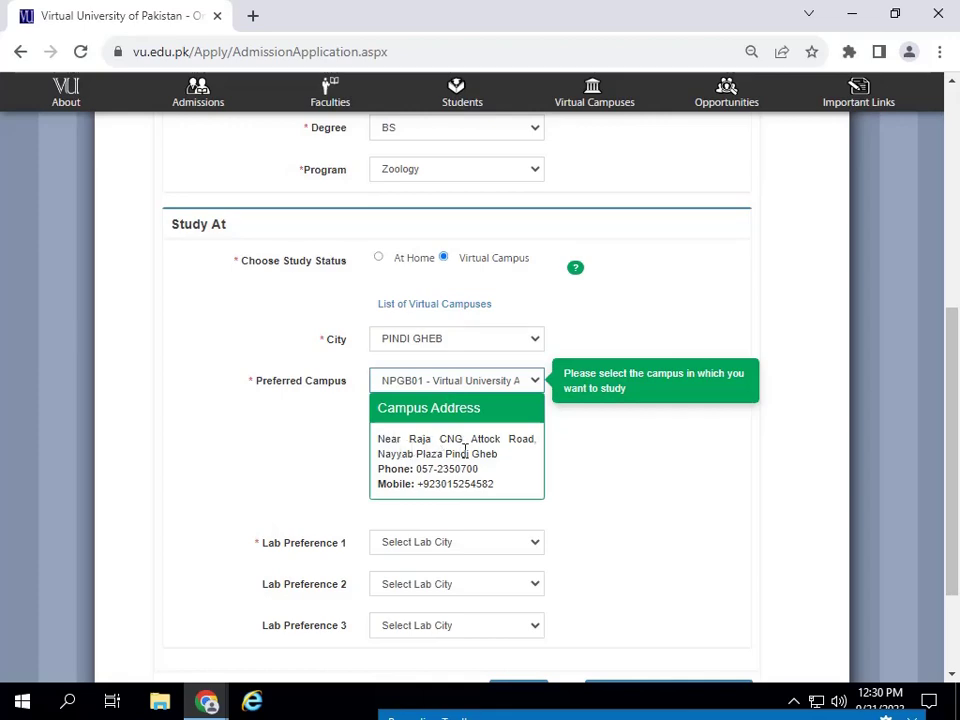
scroll(470, 470, down, 2)
scroll(440, 398, up, 1)
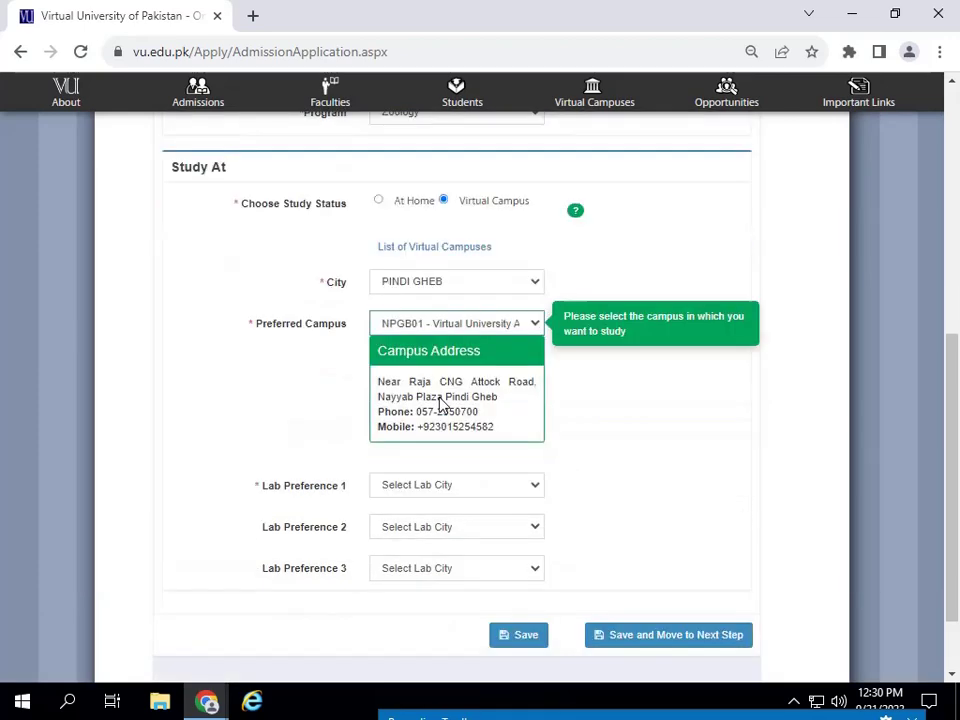
scroll(440, 400, down, 1)
click(448, 391)
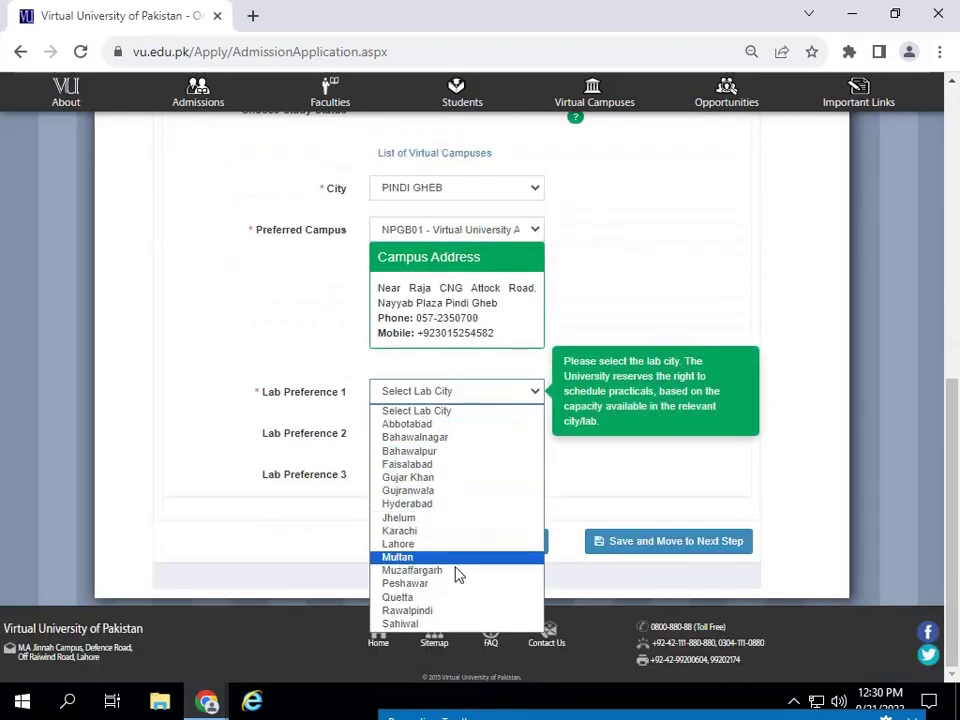
click(435, 610)
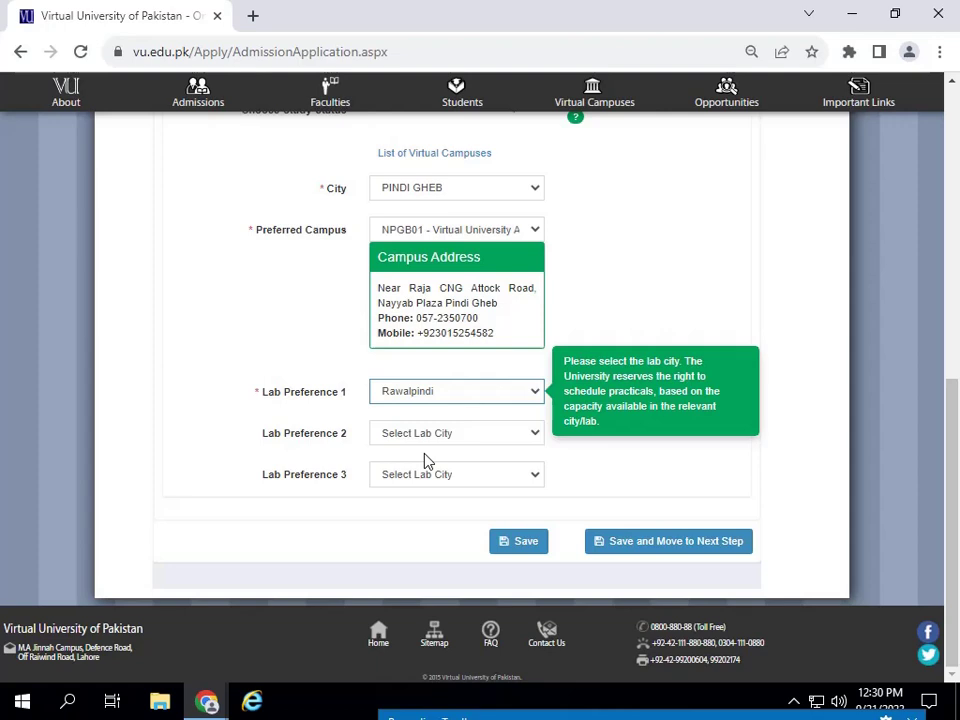
click(462, 433)
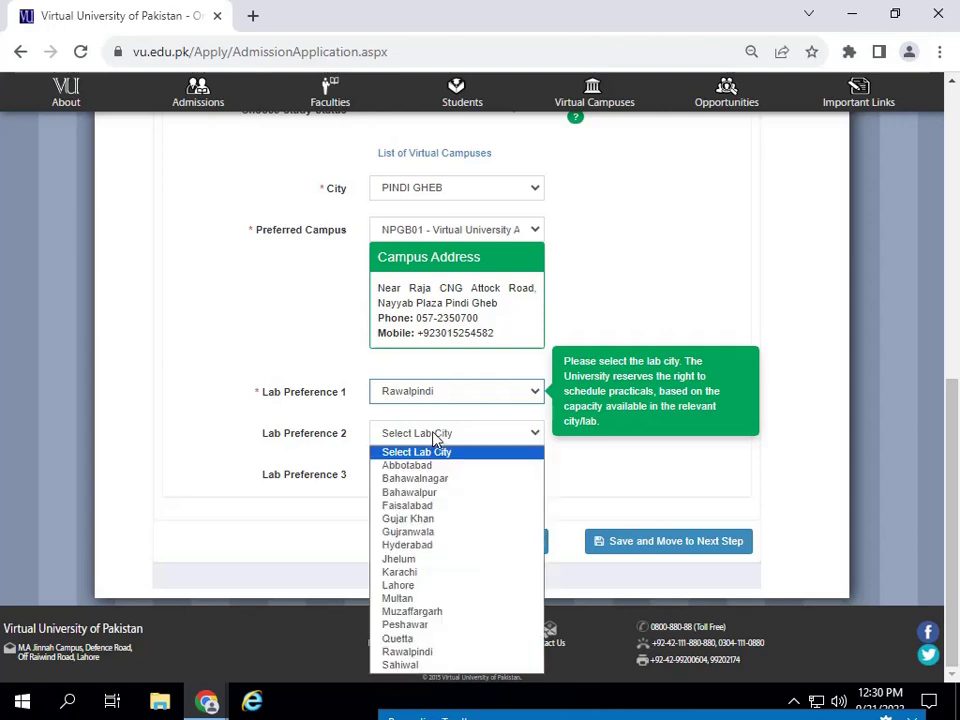
click(420, 651)
click(436, 486)
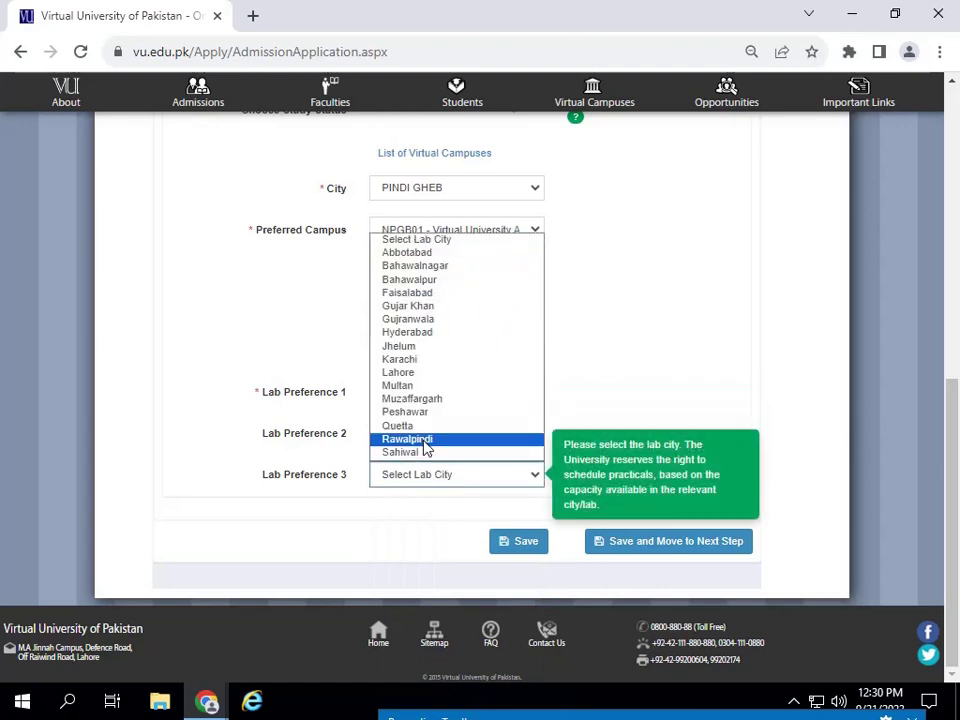
click(424, 441)
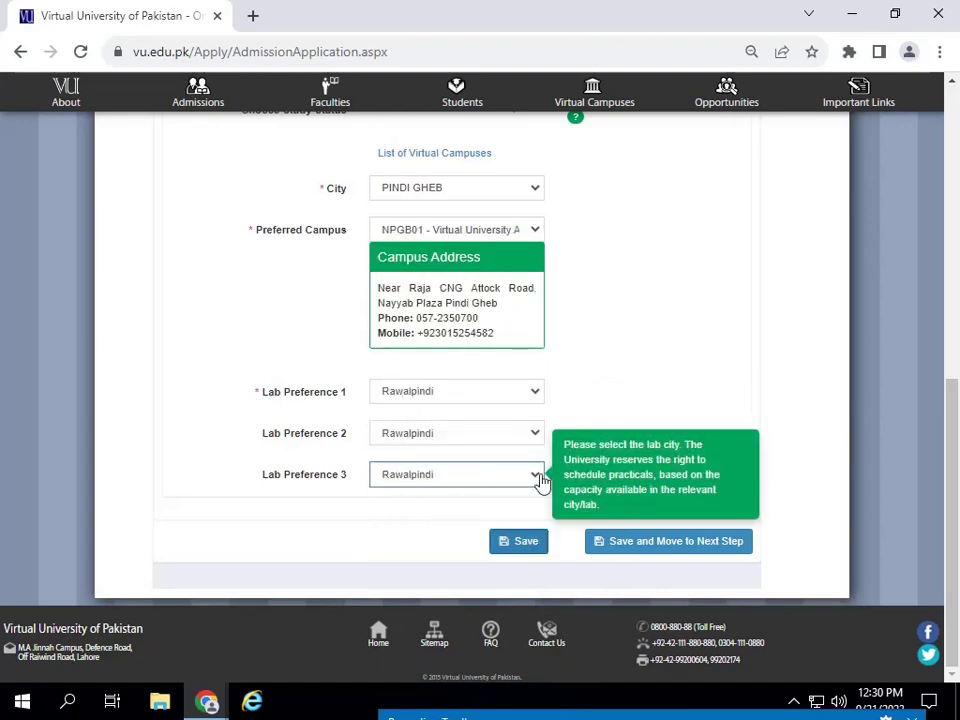
- Save the degree, program, campus and lab preference choices
click(525, 543)
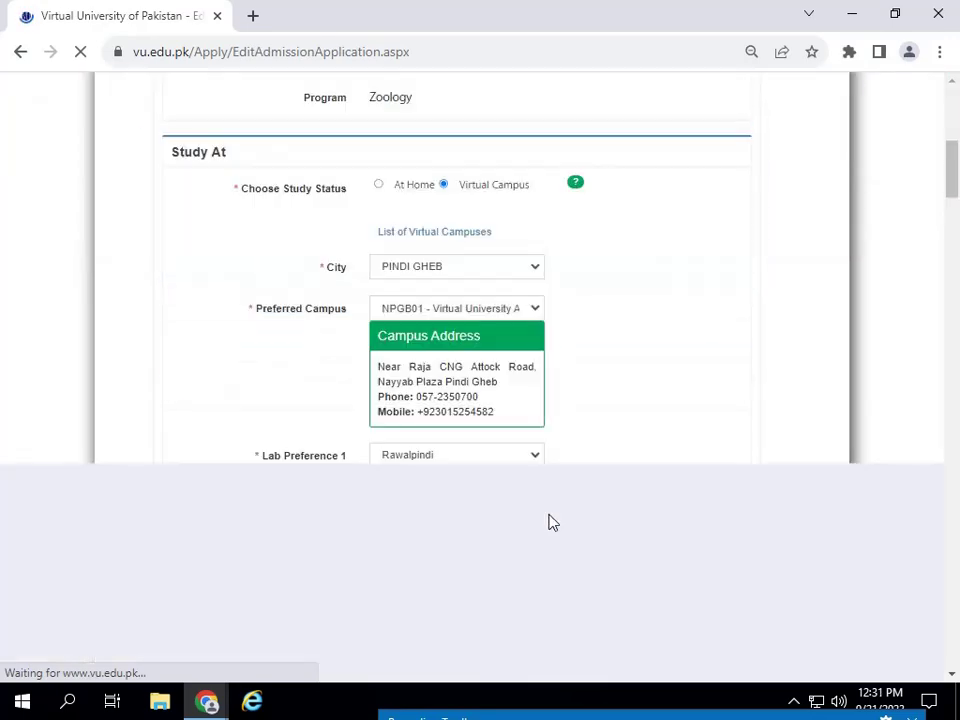
scroll(551, 516, down, 15)
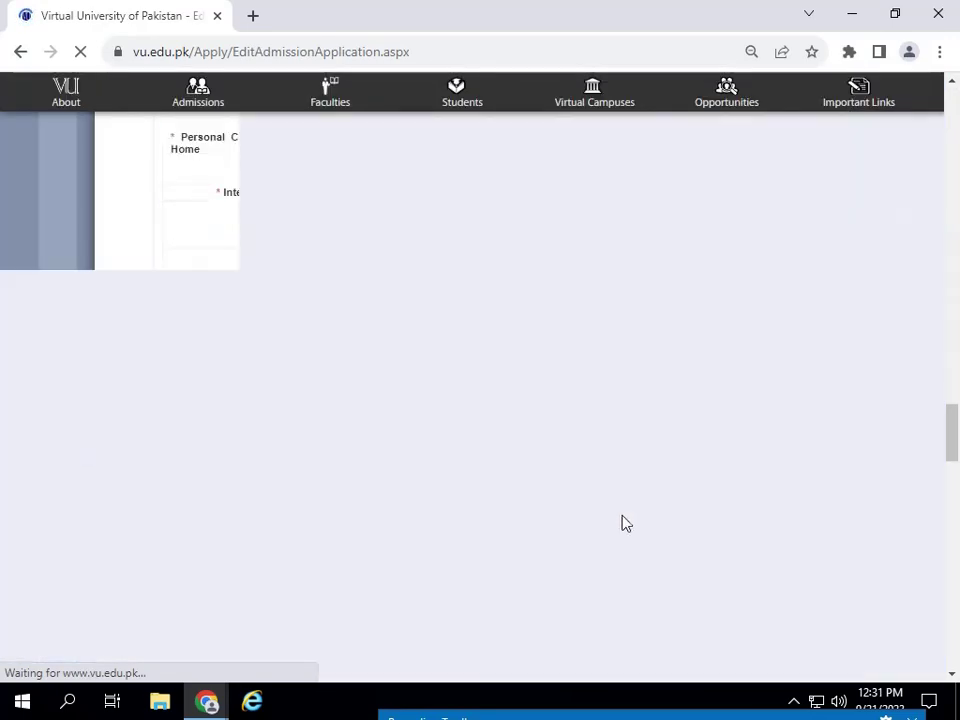
scroll(580, 471, down, 20)
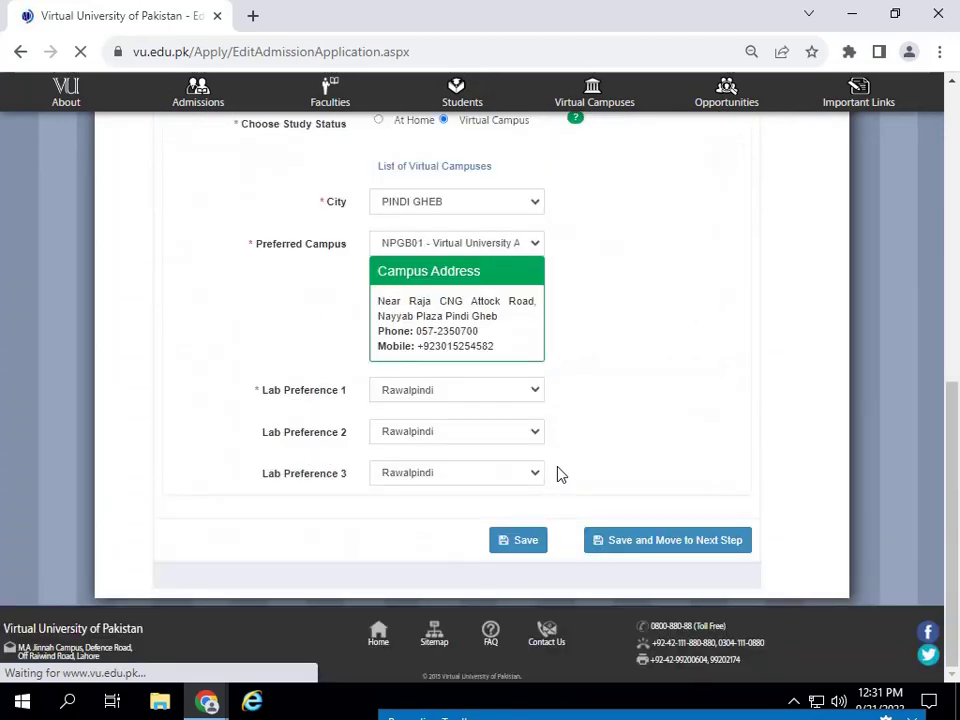
- Advance to the Personal Information step and look over the Candidate Information section
click(679, 553)
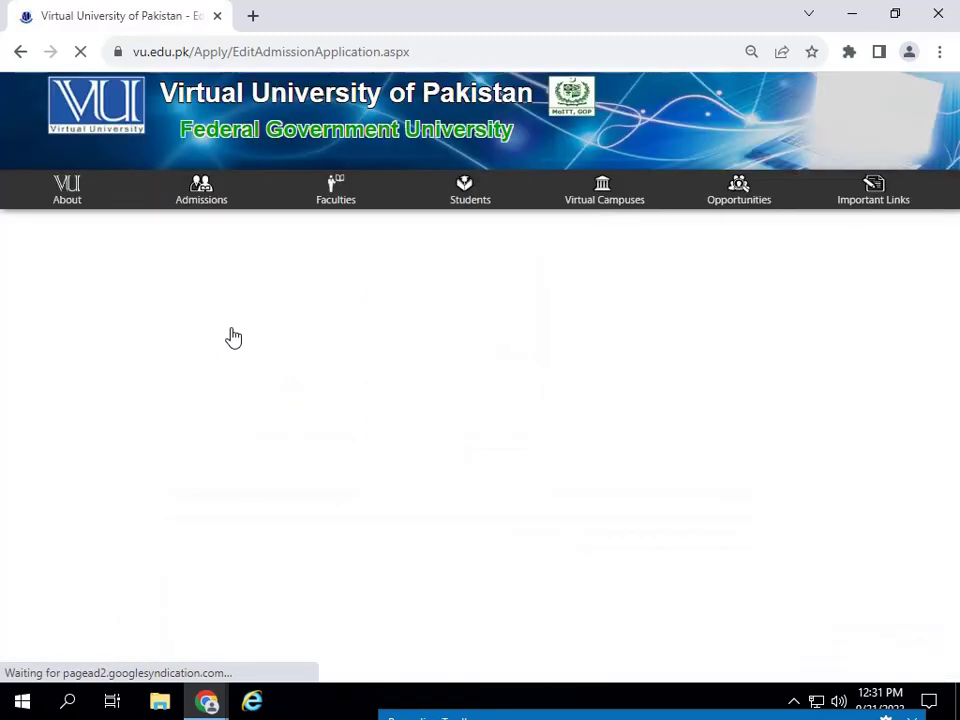
scroll(480, 486, down, 5)
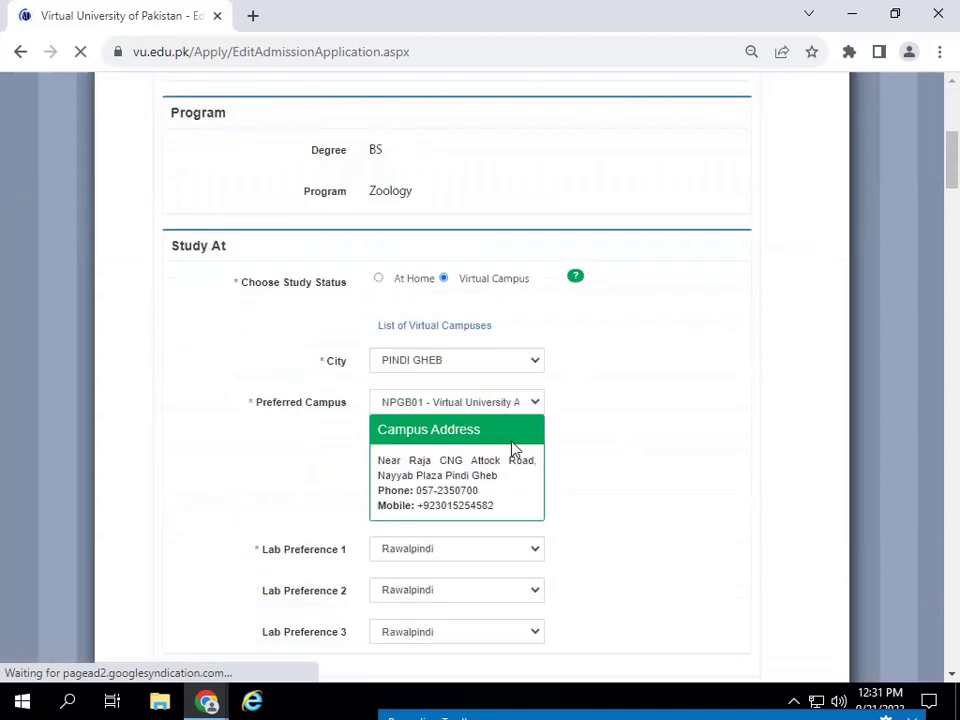
scroll(602, 418, down, 13)
scroll(615, 416, up, 9)
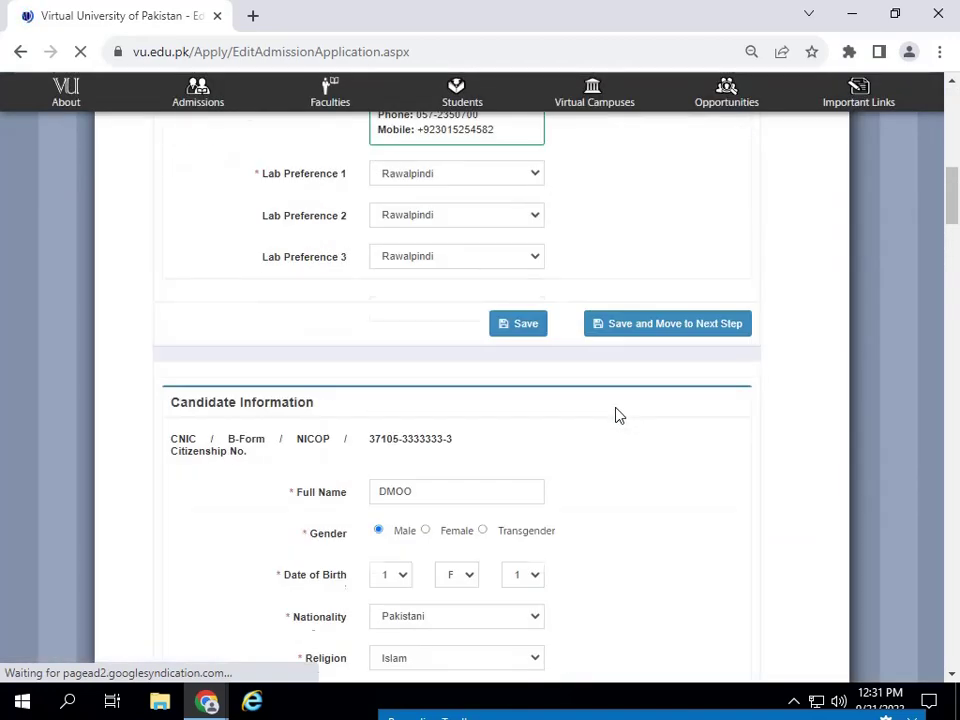
scroll(619, 405, down, 5)
scroll(535, 361, up, 3)
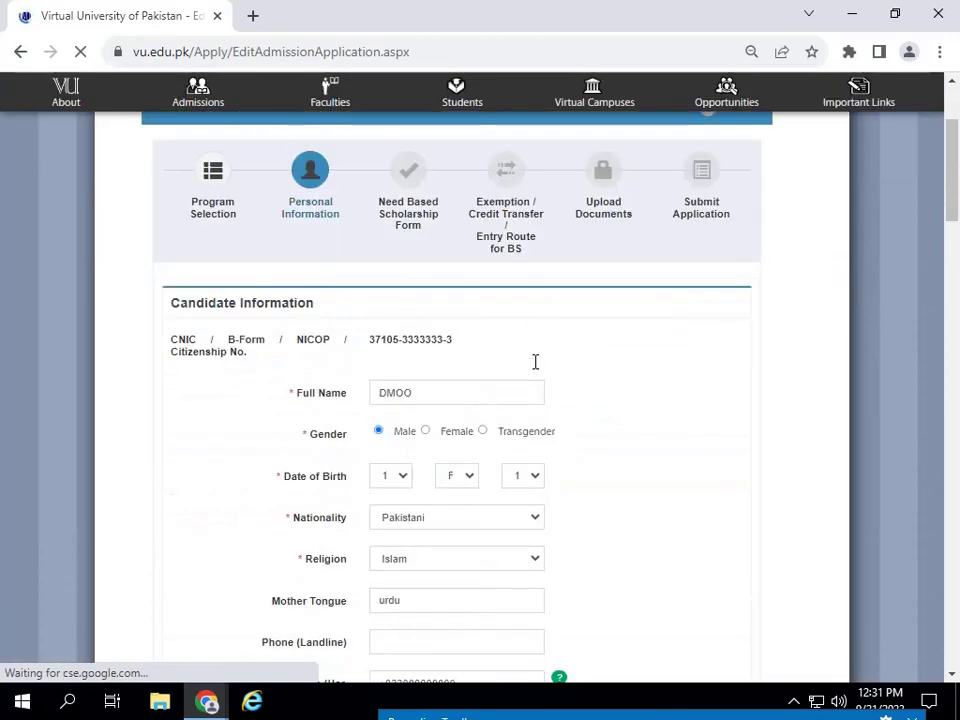
- Correct the candidate's full name, leaving the birth day at 1
double_click(435, 395)
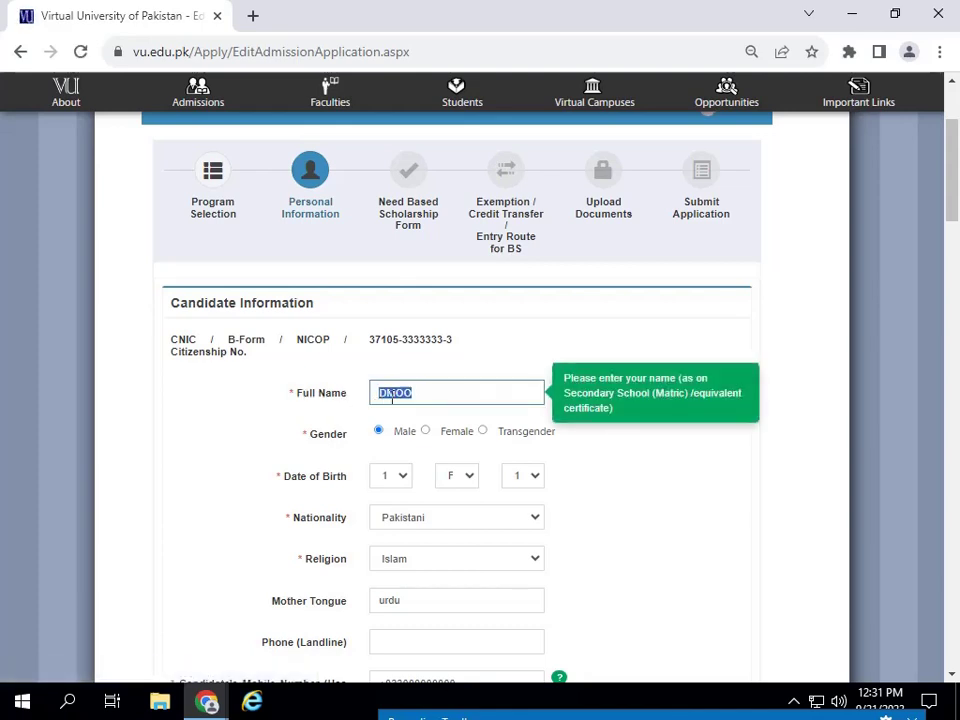
click(387, 395)
text(e)
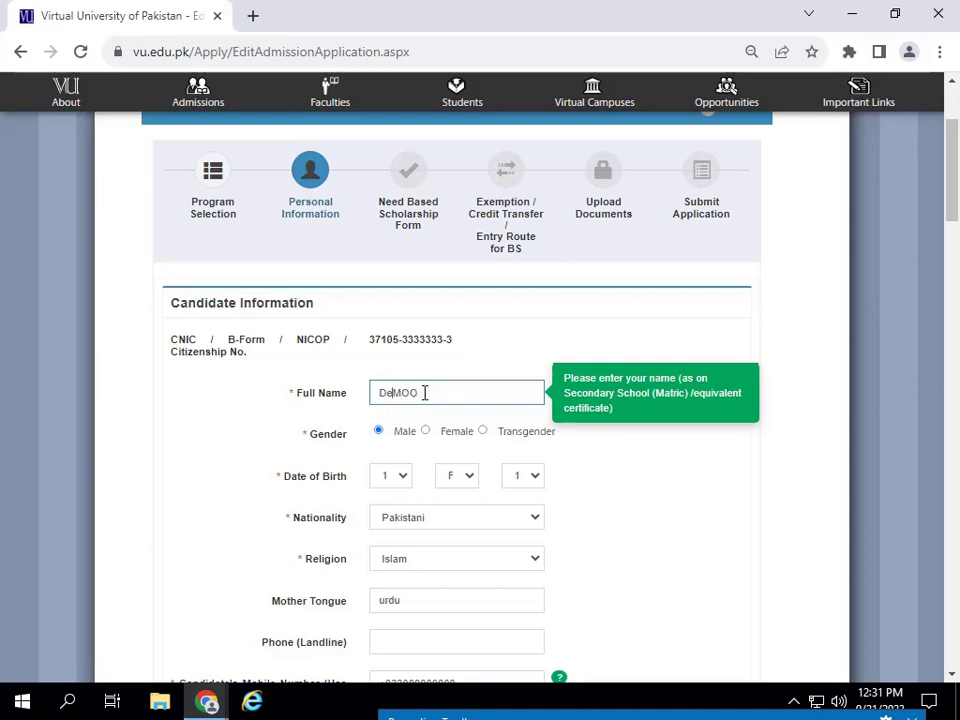
key(BackSpace)
key(BackSpace)
key(BackSpace)
key(BackSpace)
text(me)
text( adm)
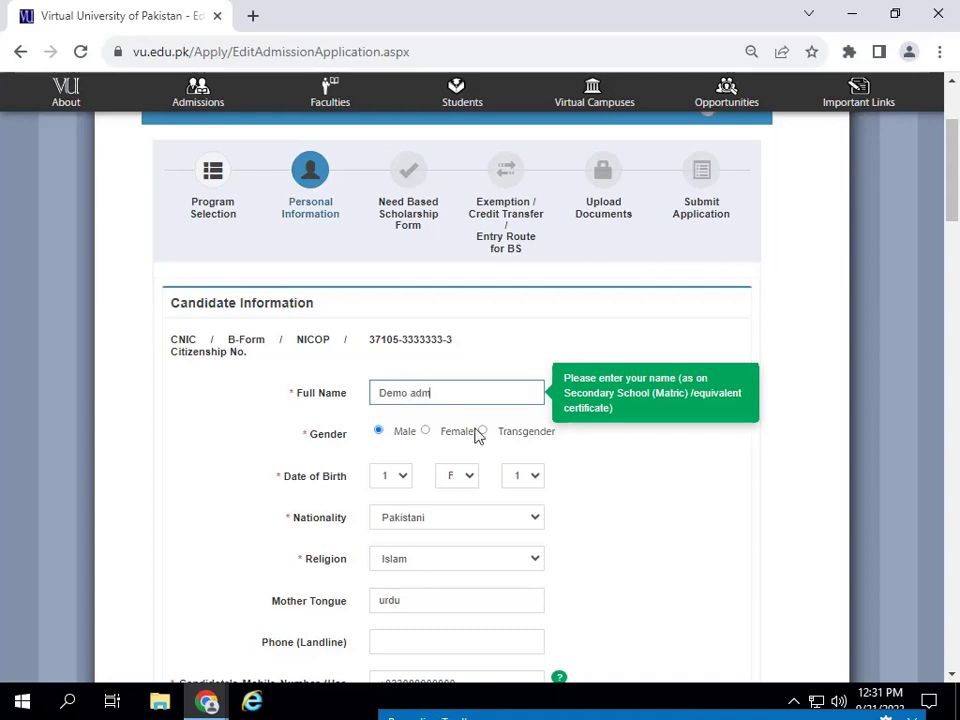
click(393, 482)
click(393, 482)
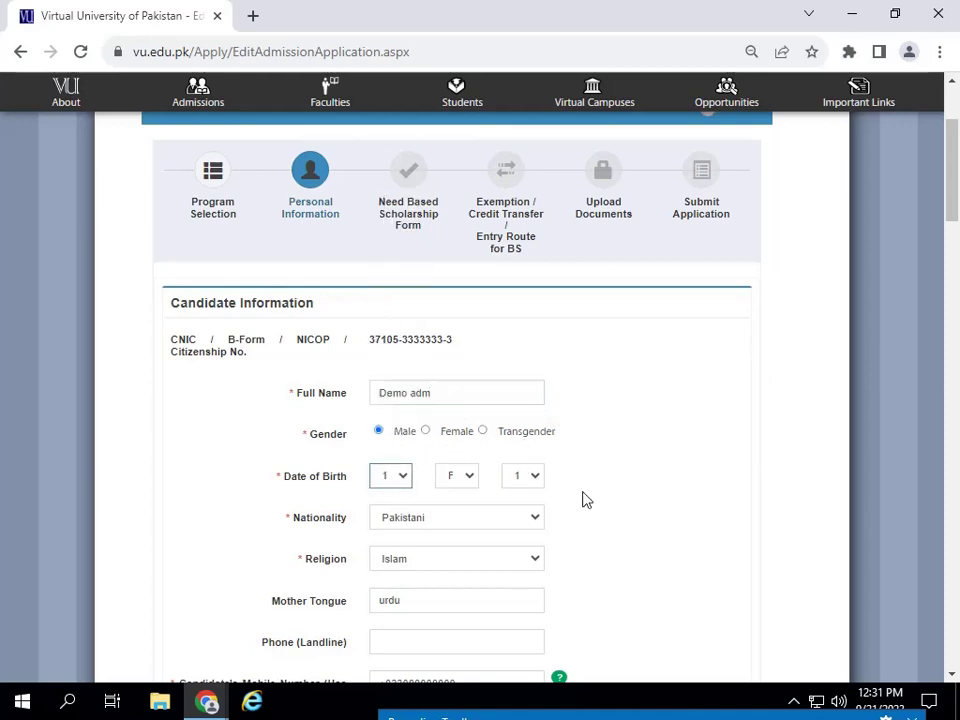
scroll(540, 450, down, 3)
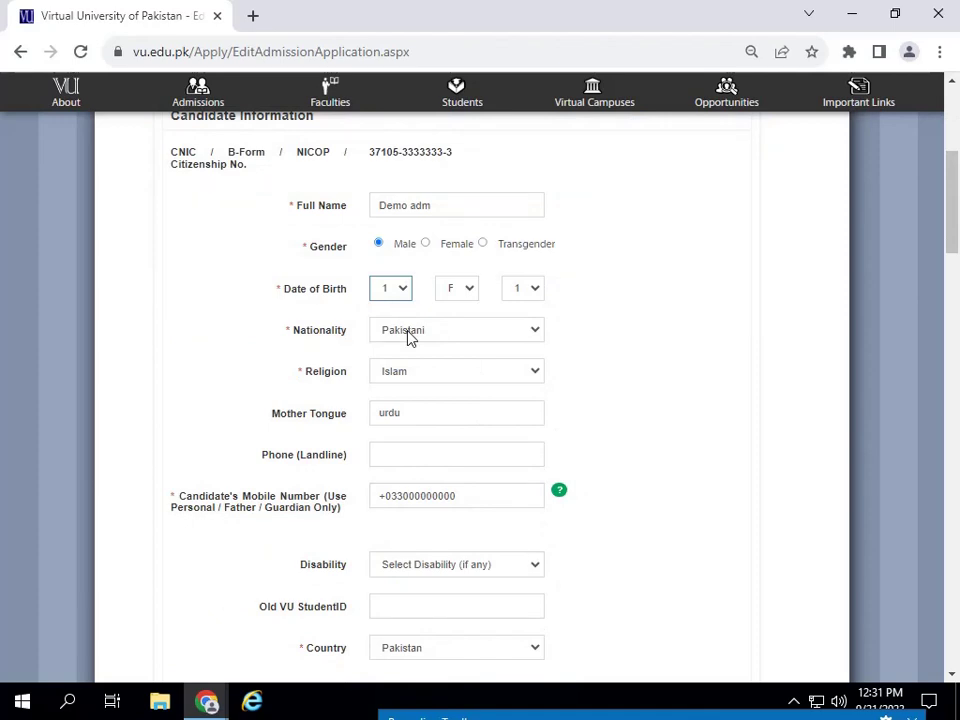
click(442, 210)
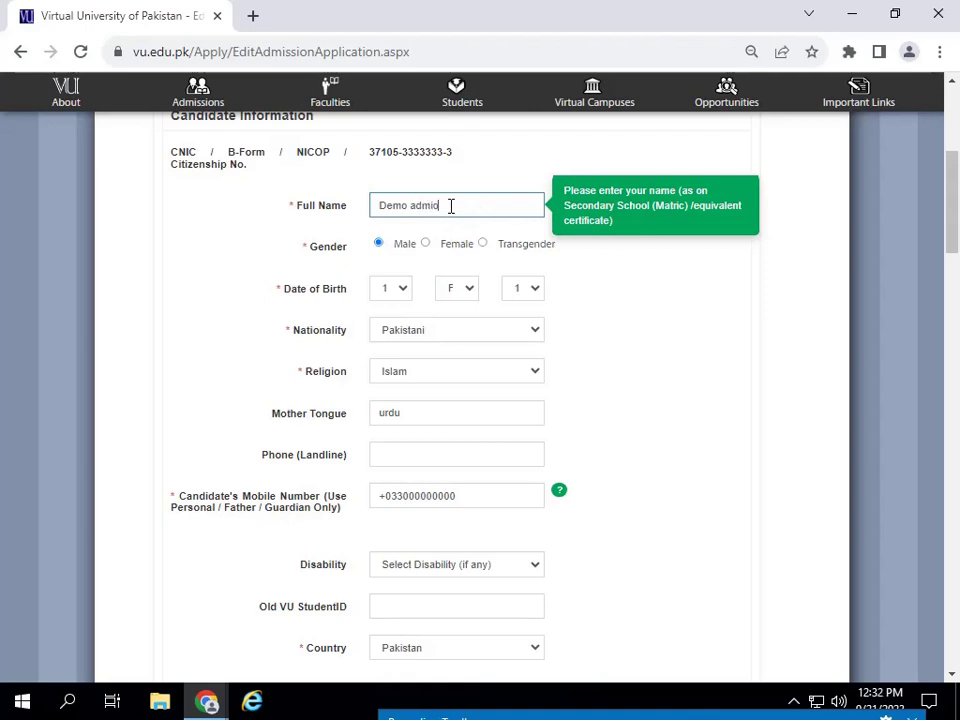
click(390, 355)
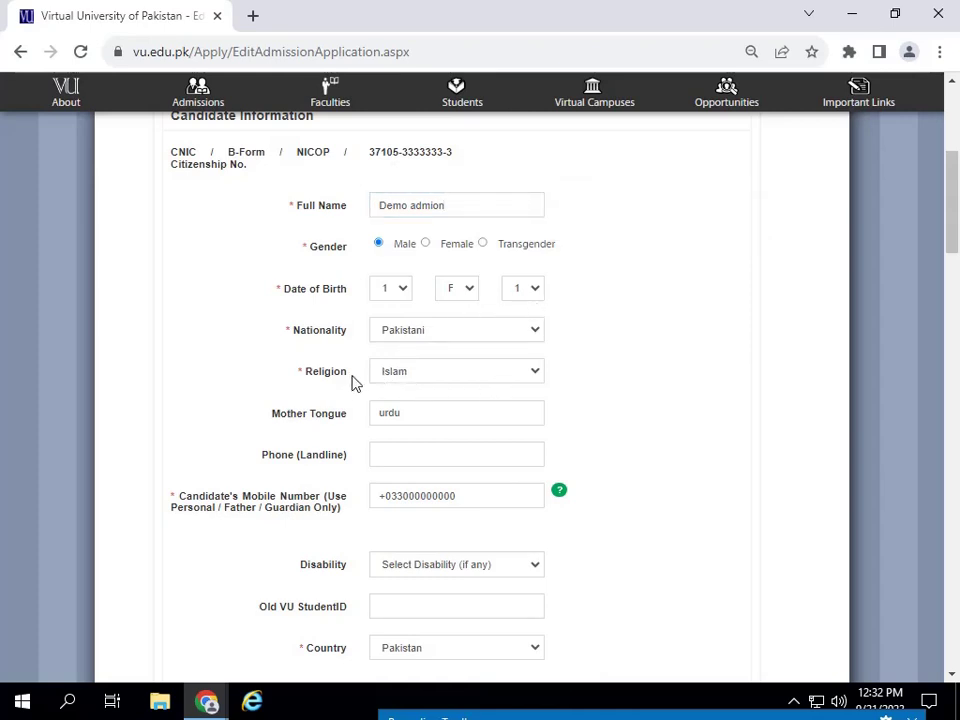
- Review the Religion options and select the candidate's mobile number field for editing
click(452, 378)
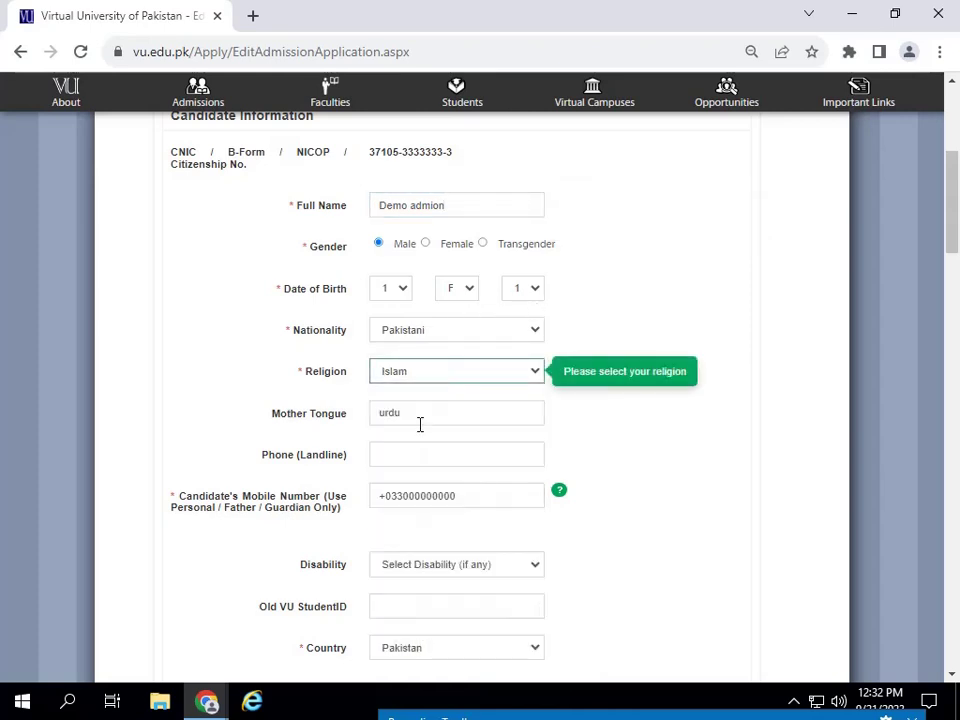
scroll(420, 424, down, 2)
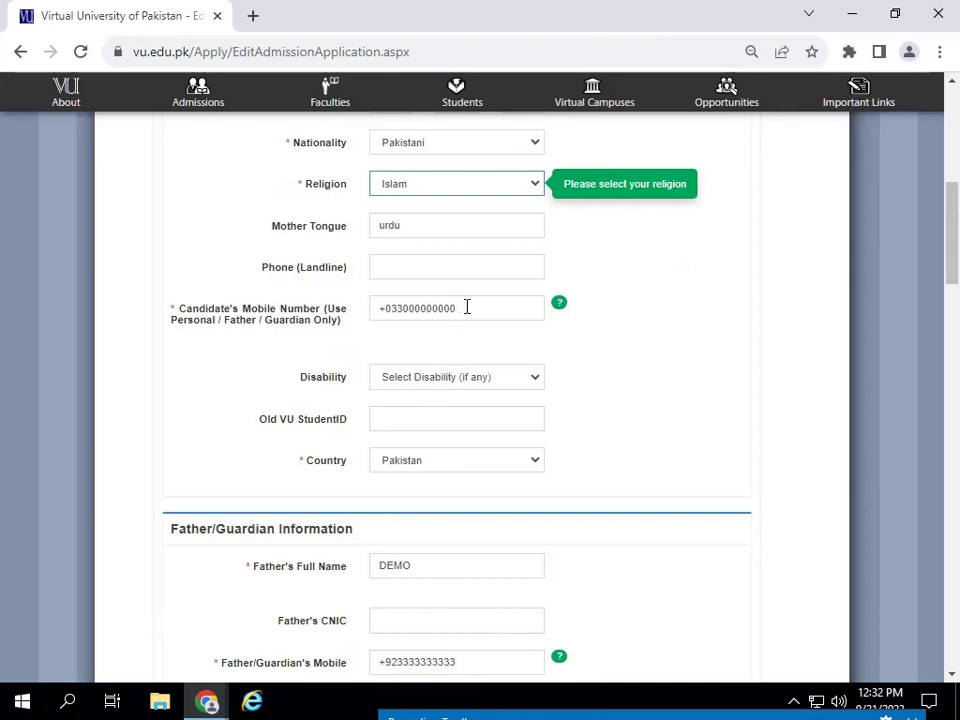
click(405, 311)
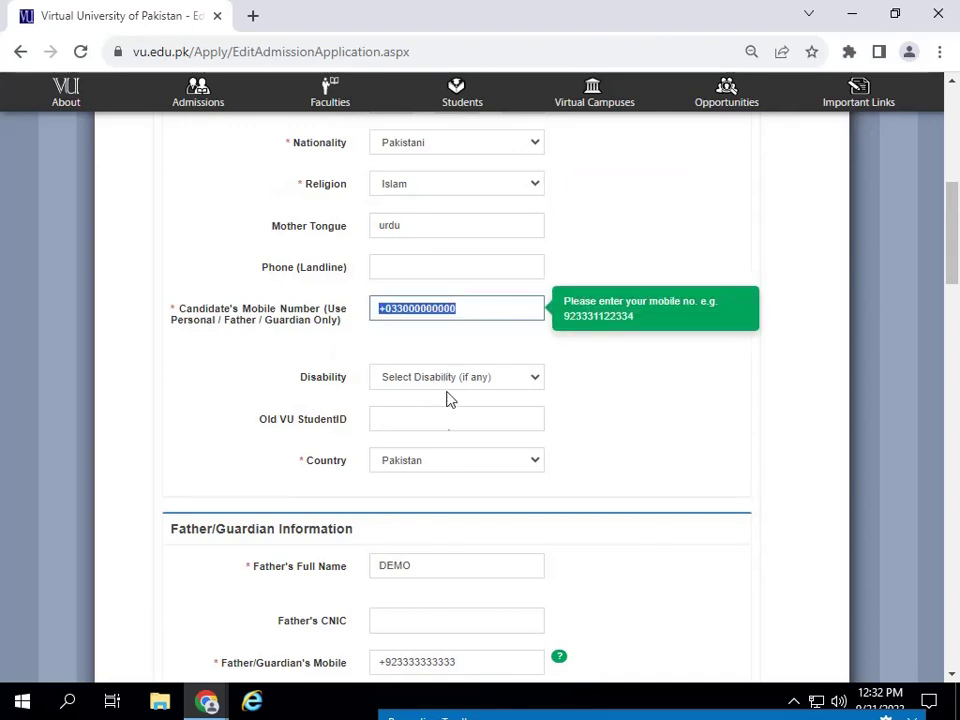
scroll(448, 398, down, 2)
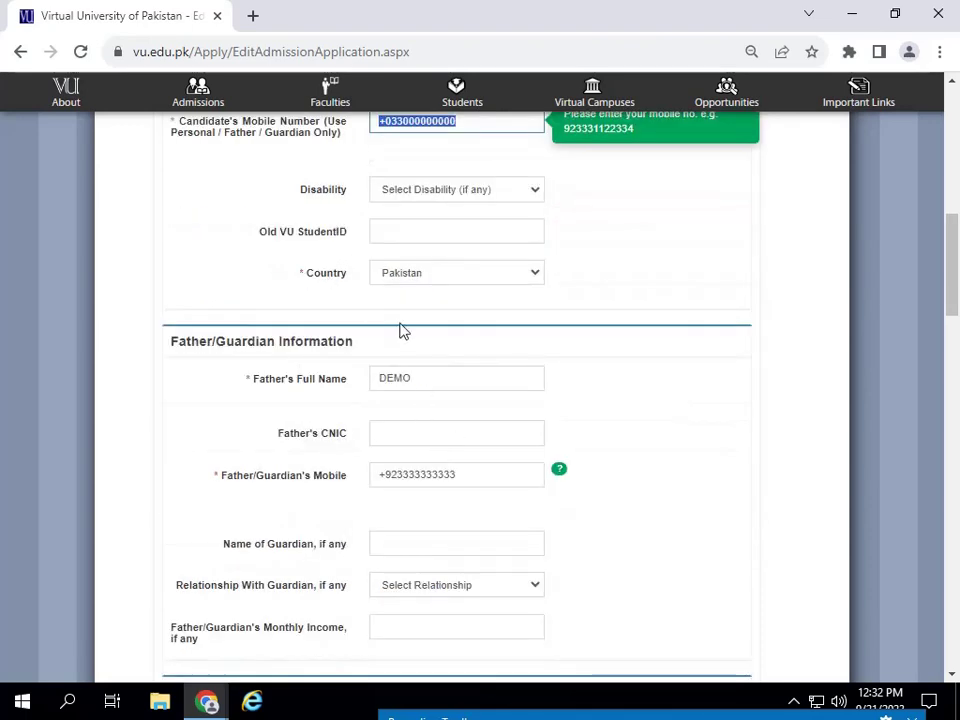
- Overwrite DEMO with 'f name' in Father's Full Name, then check the CNIC and mobile fields
click(424, 381)
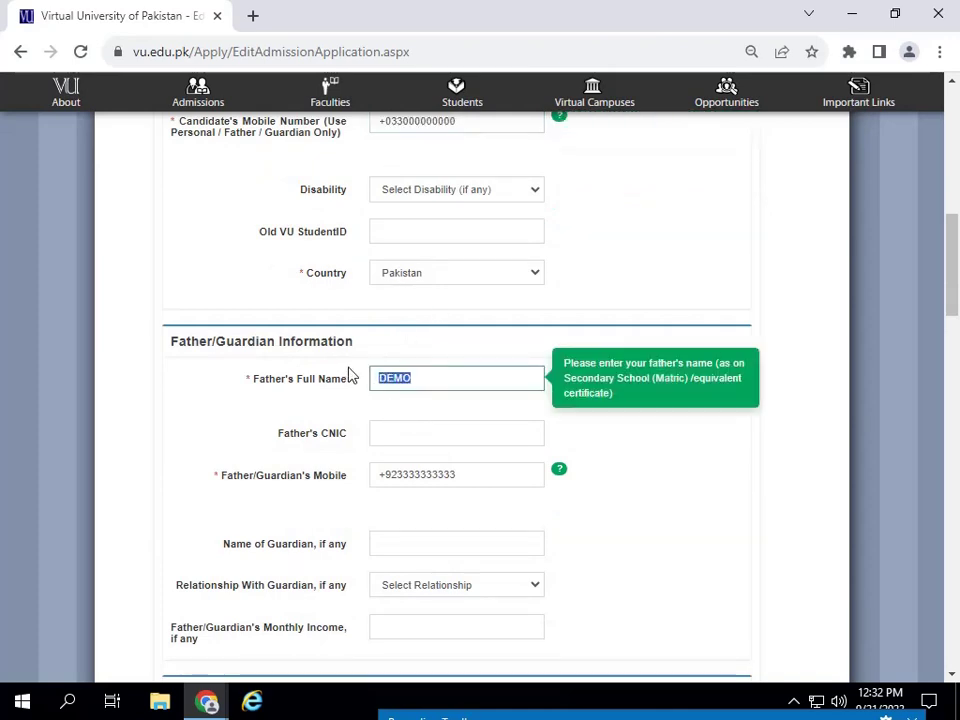
text(f name)
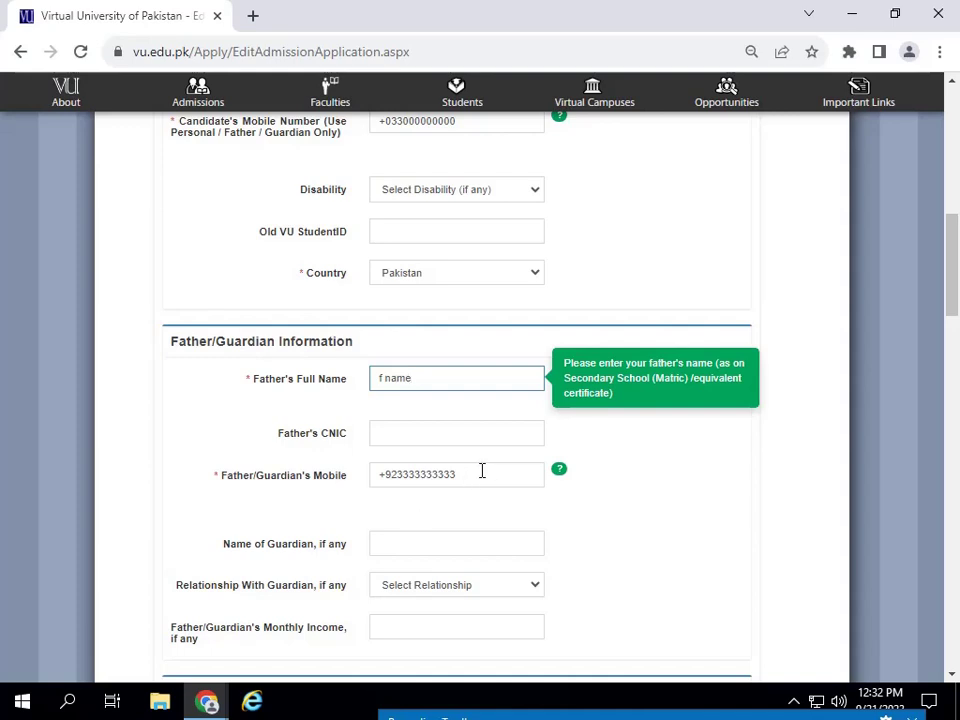
click(399, 431)
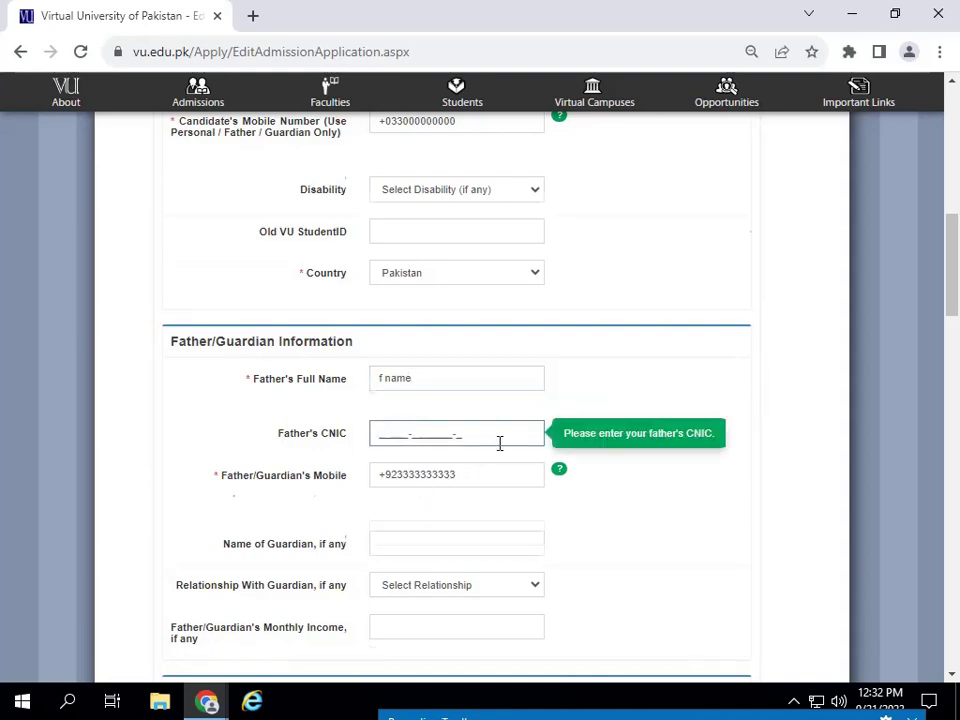
scroll(431, 343, down, 3)
drag(472, 284, 360, 311)
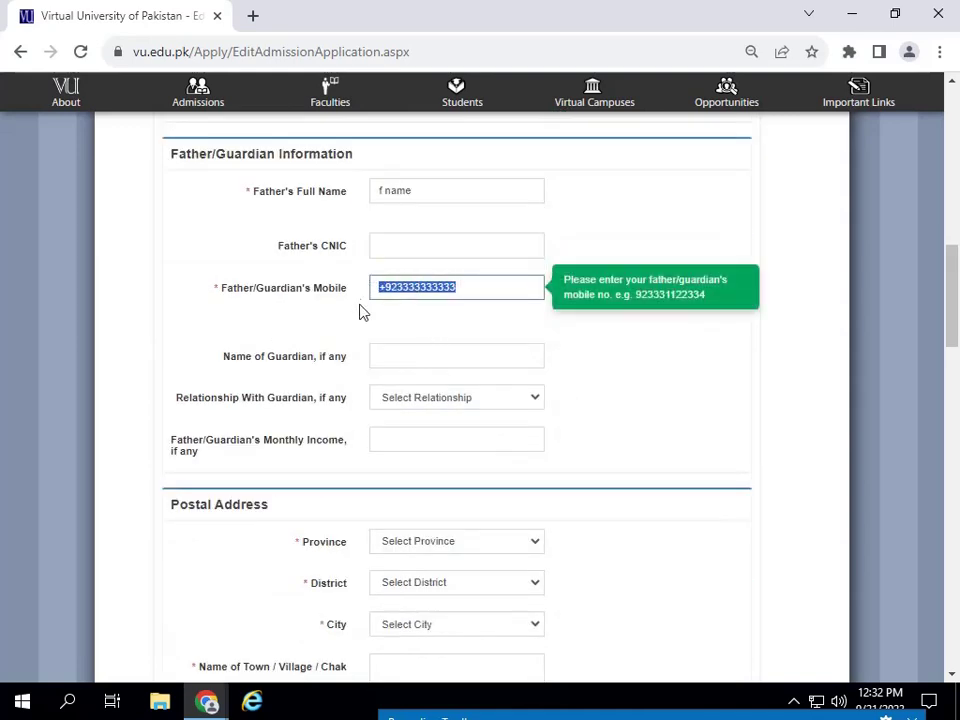
scroll(364, 317, up, 1)
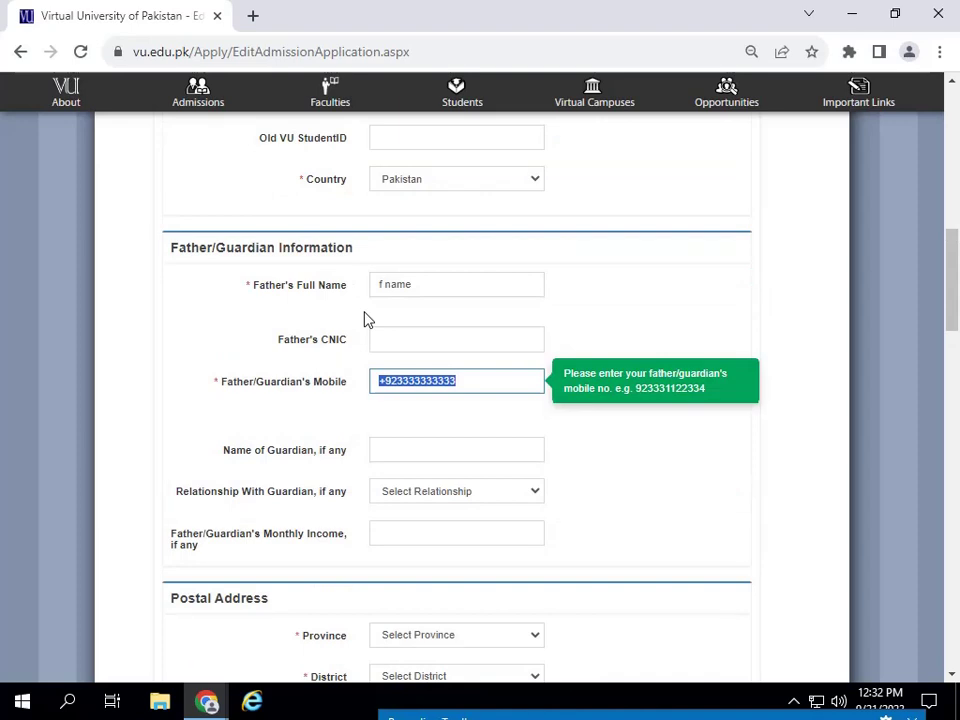
click(474, 377)
scroll(452, 437, down, 2)
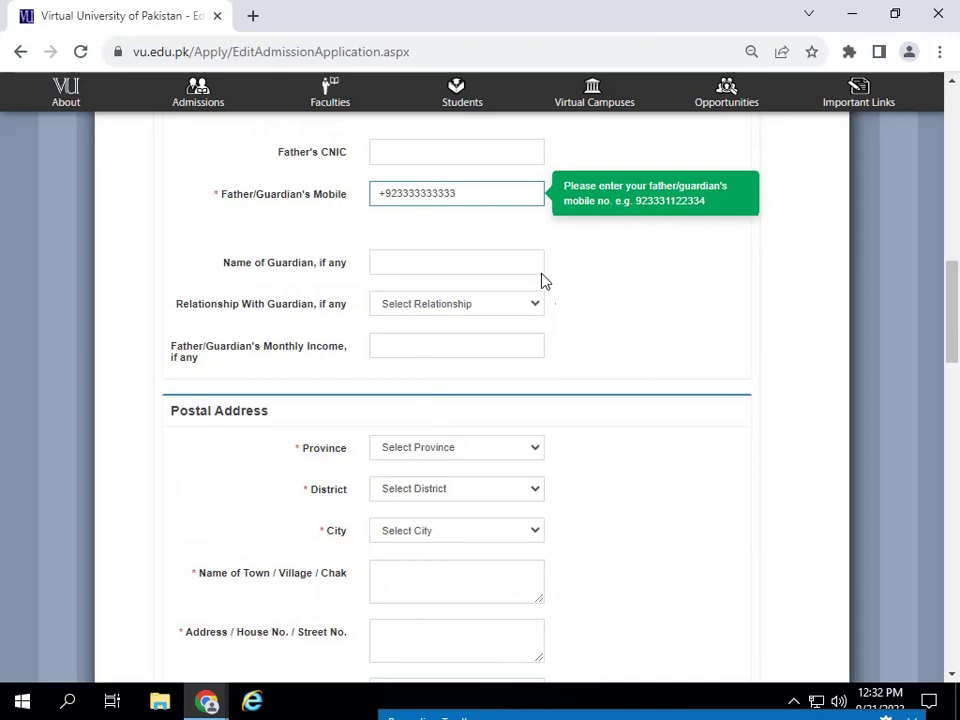
- Set the postal address province to PUNJAB
click(411, 345)
scroll(440, 360, down, 2)
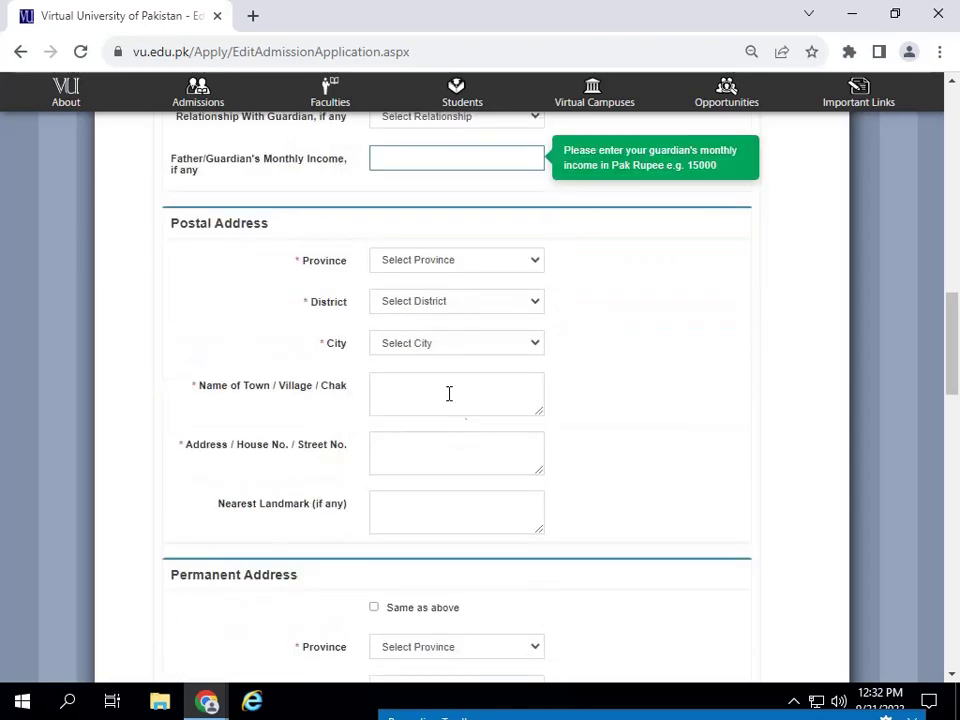
click(533, 261)
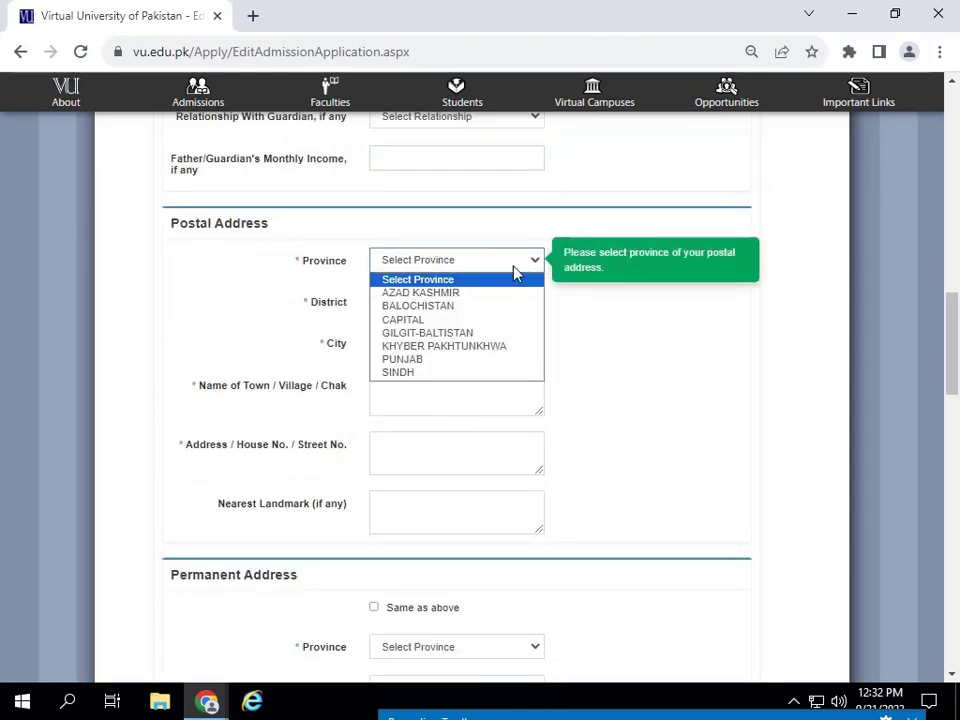
click(404, 359)
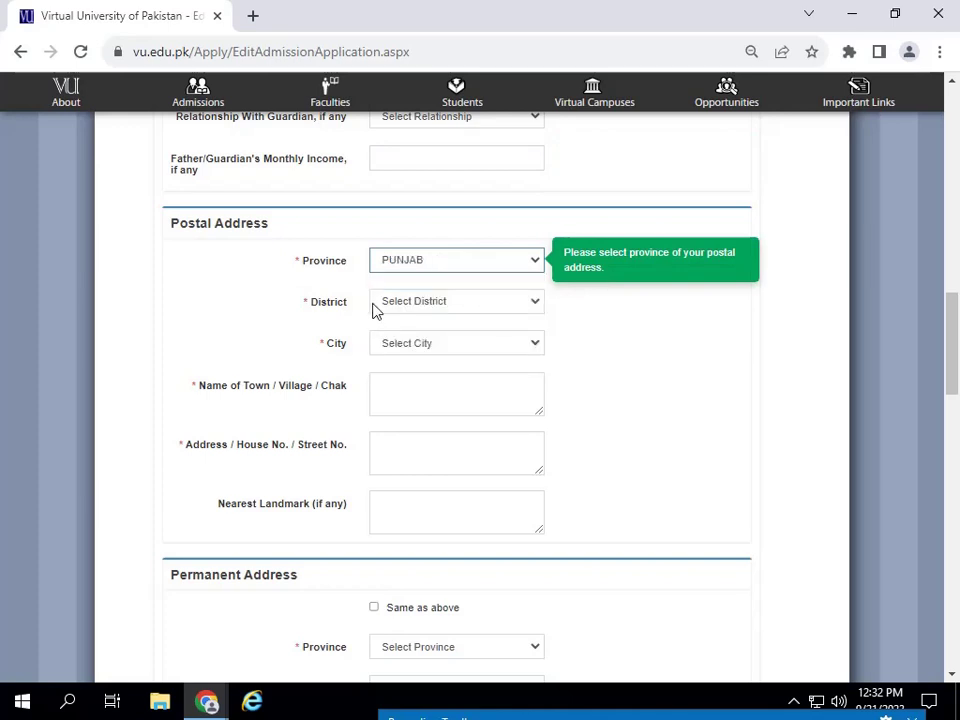
- Select ATTOCK as the postal address district
click(432, 304)
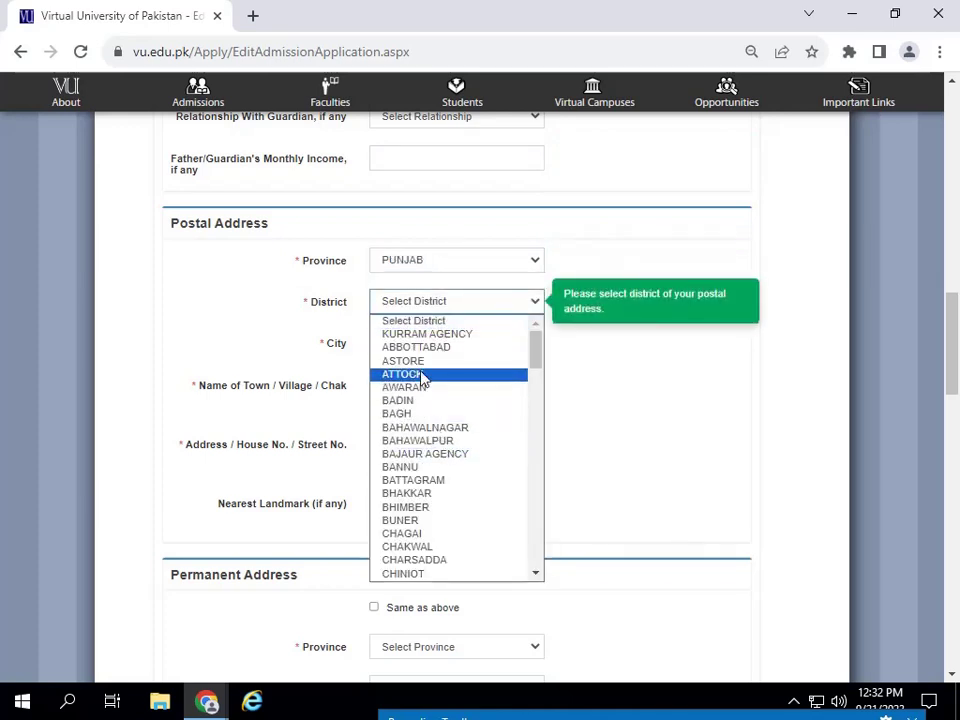
click(421, 373)
click(445, 303)
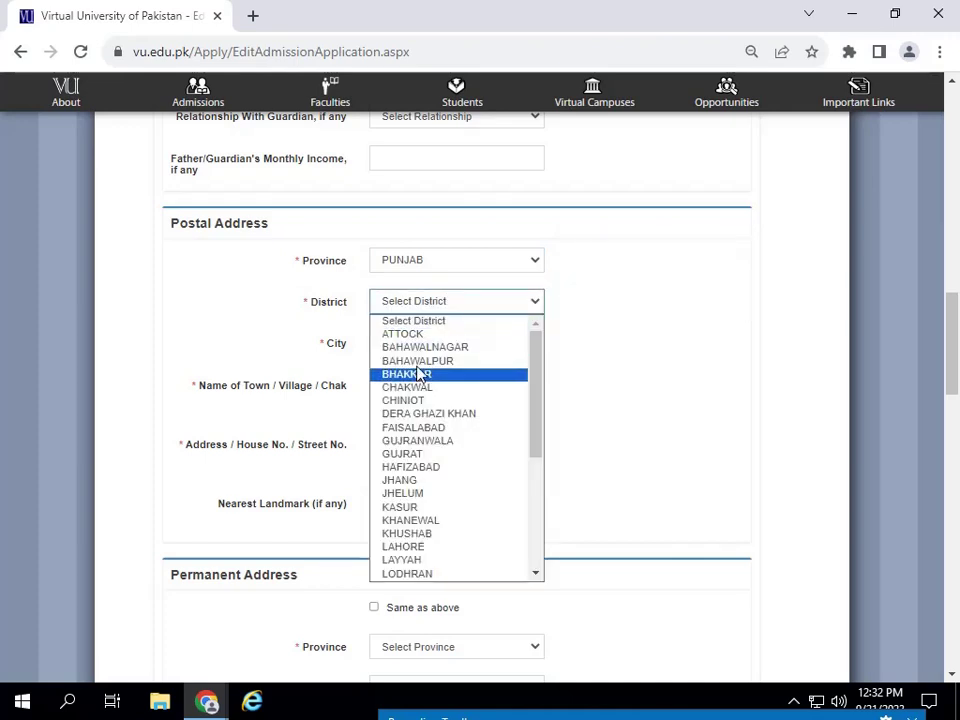
click(418, 334)
click(440, 304)
click(435, 318)
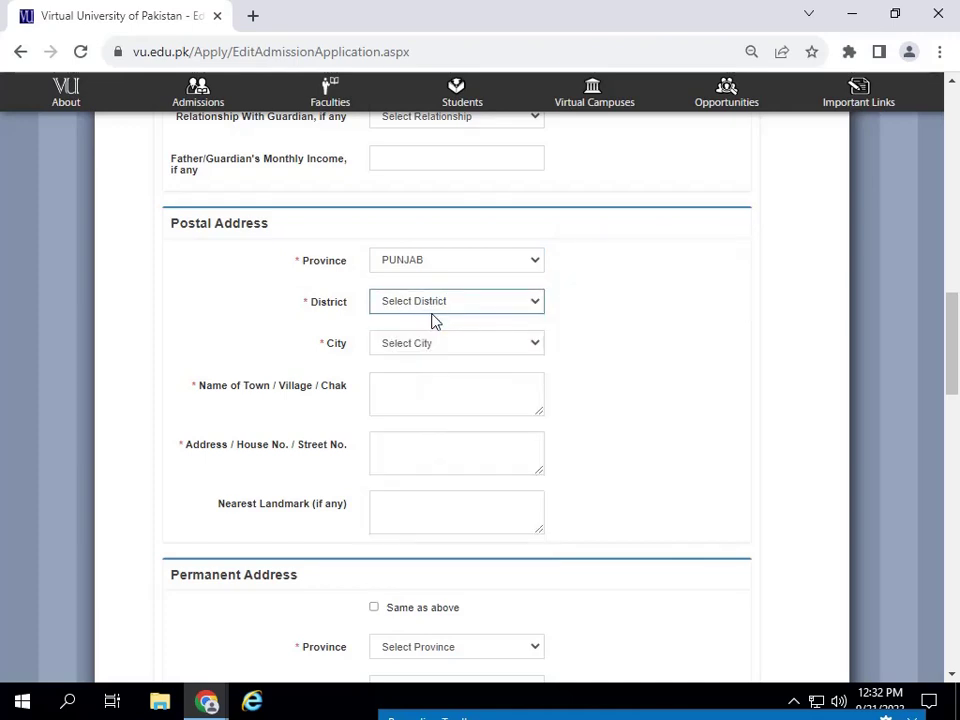
click(433, 308)
click(418, 335)
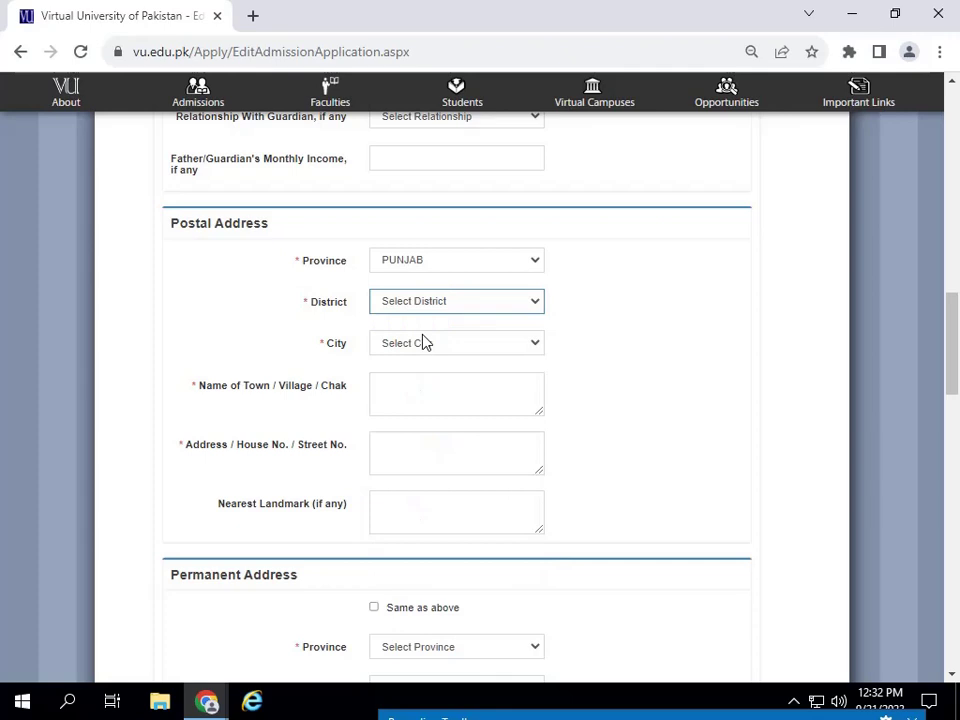
- Choose PINDI GHEB as the postal address city
click(480, 345)
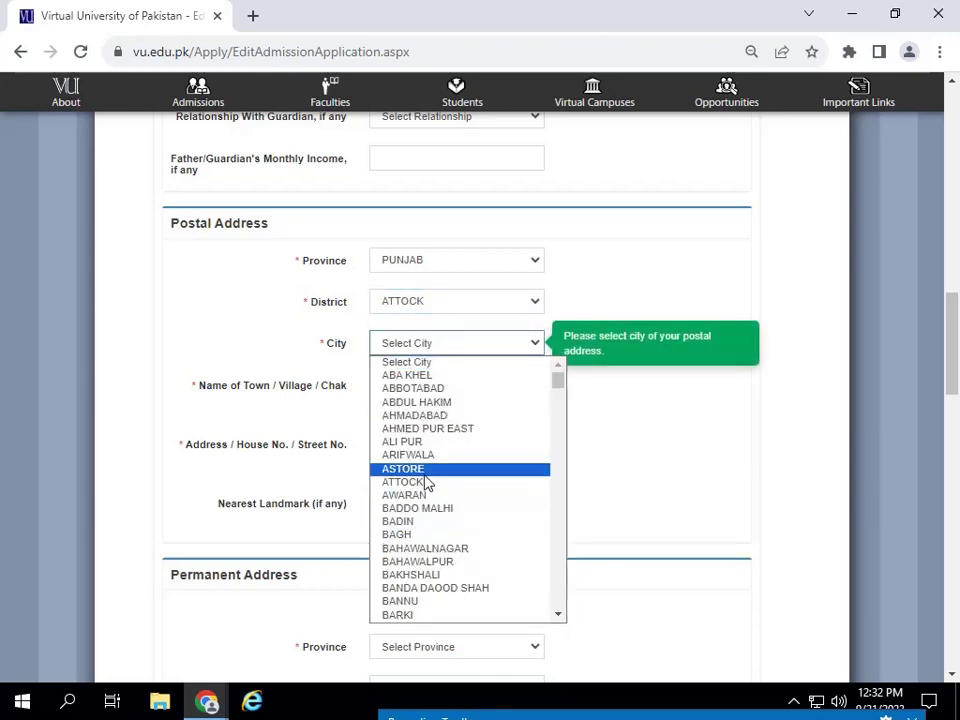
key(p)
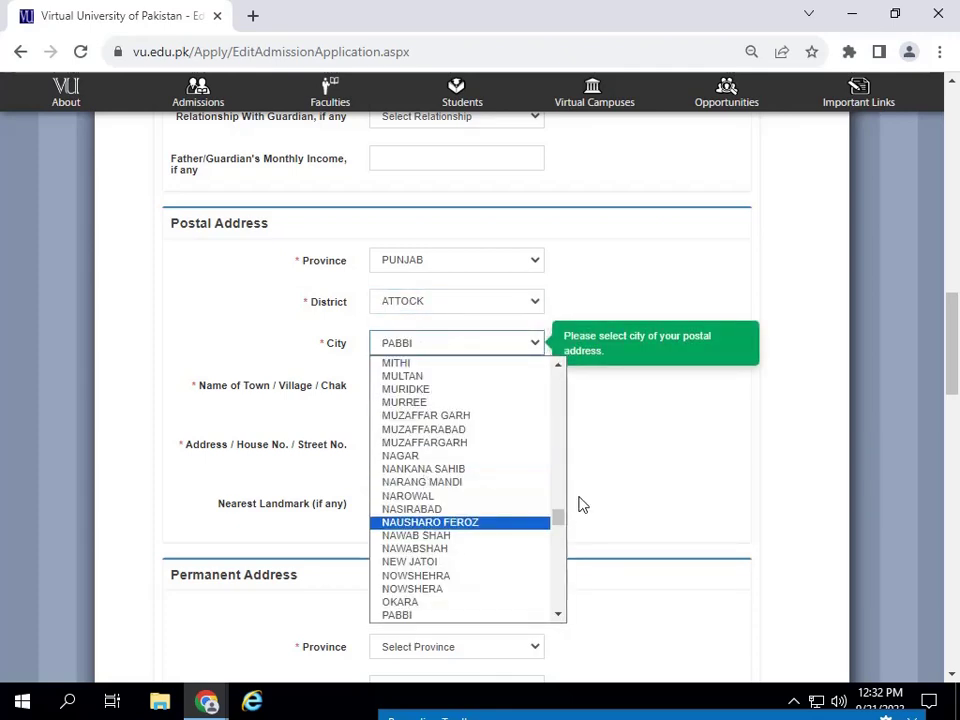
click(522, 524)
click(454, 347)
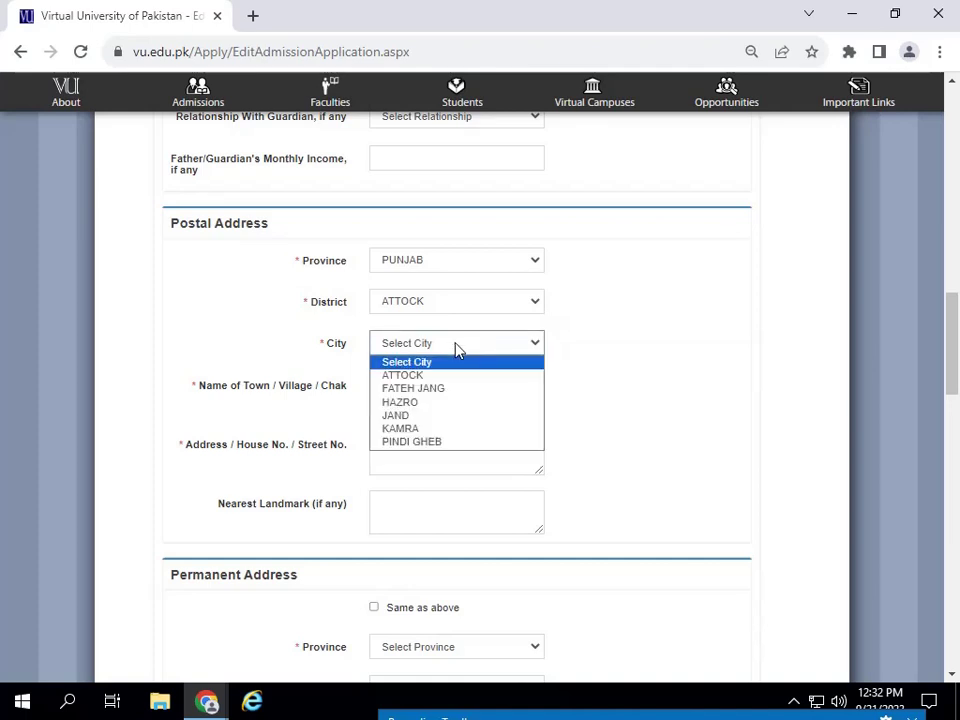
click(409, 445)
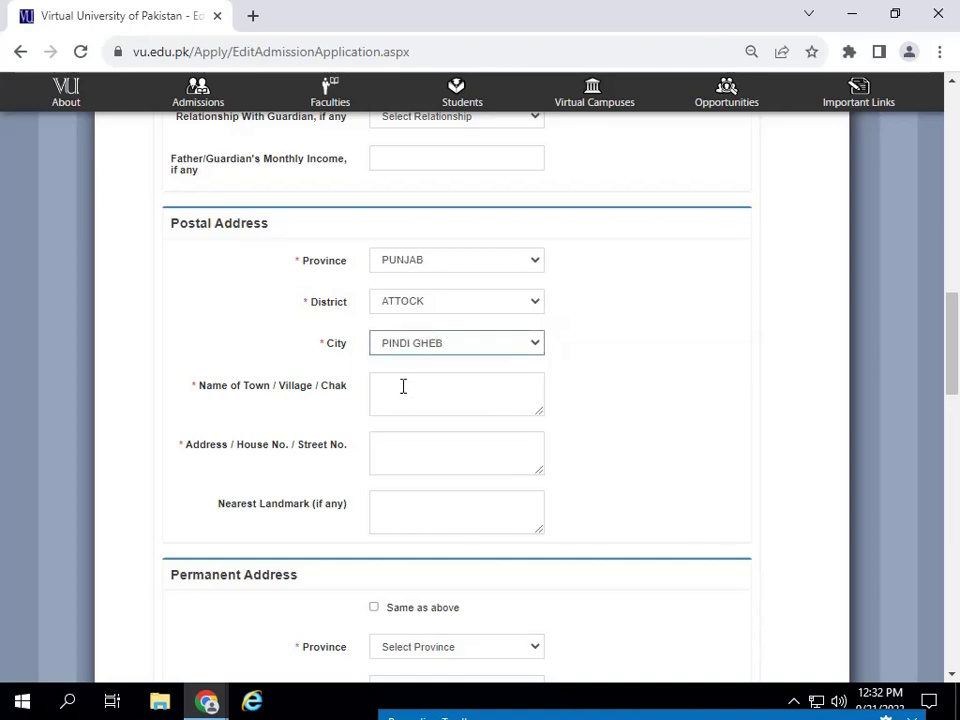
click(409, 395)
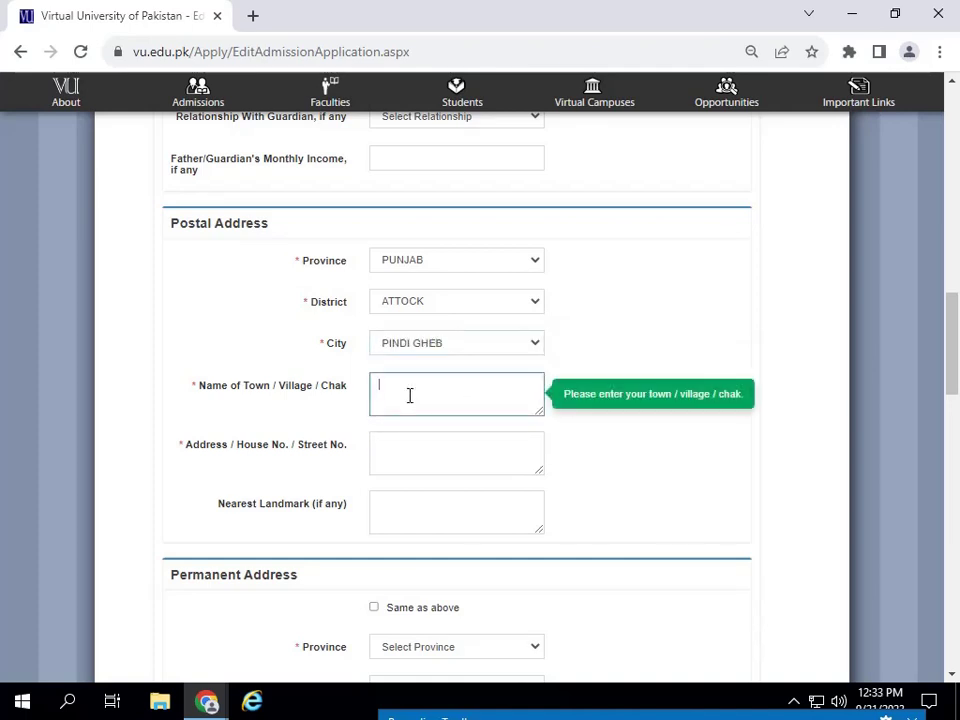
- Enter the postal town as 'vpo', correcting the misspelled 'vop'
text(vop)
drag(420, 409, 275, 375)
text(vpo)
click(424, 463)
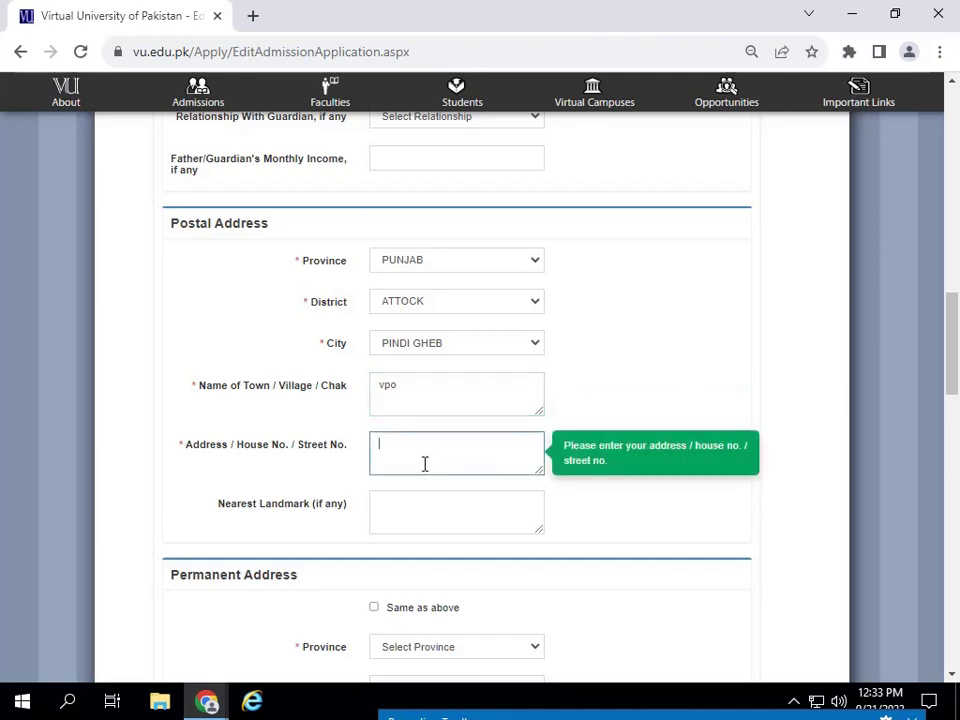
drag(424, 392, 336, 376)
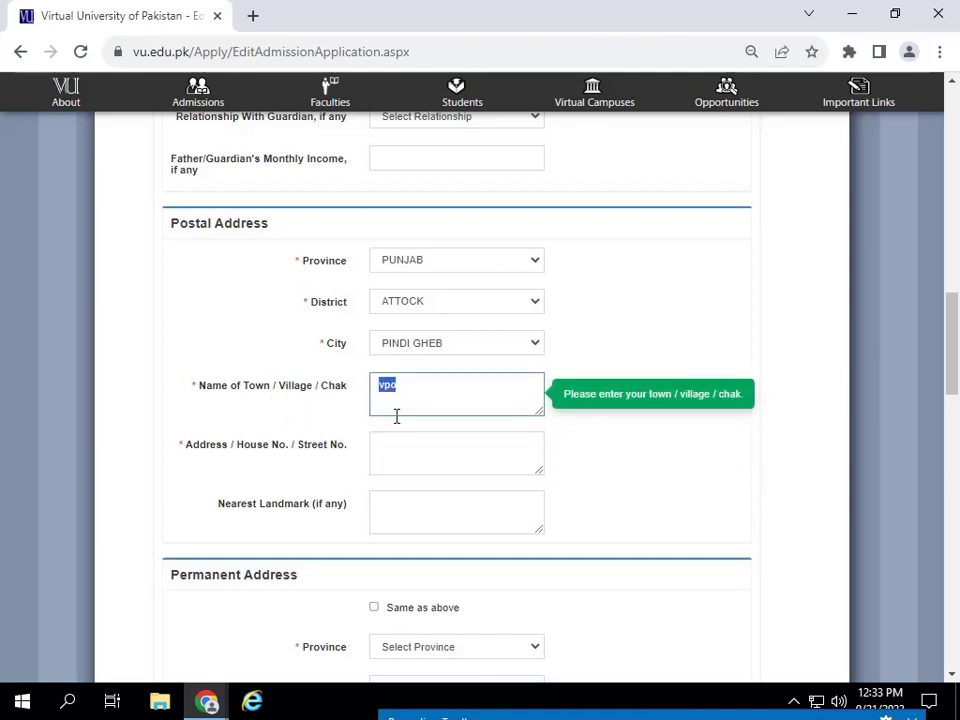
click(428, 396)
- Fill house number 458 and landmark 'market', then copy them to the permanent address
click(424, 463)
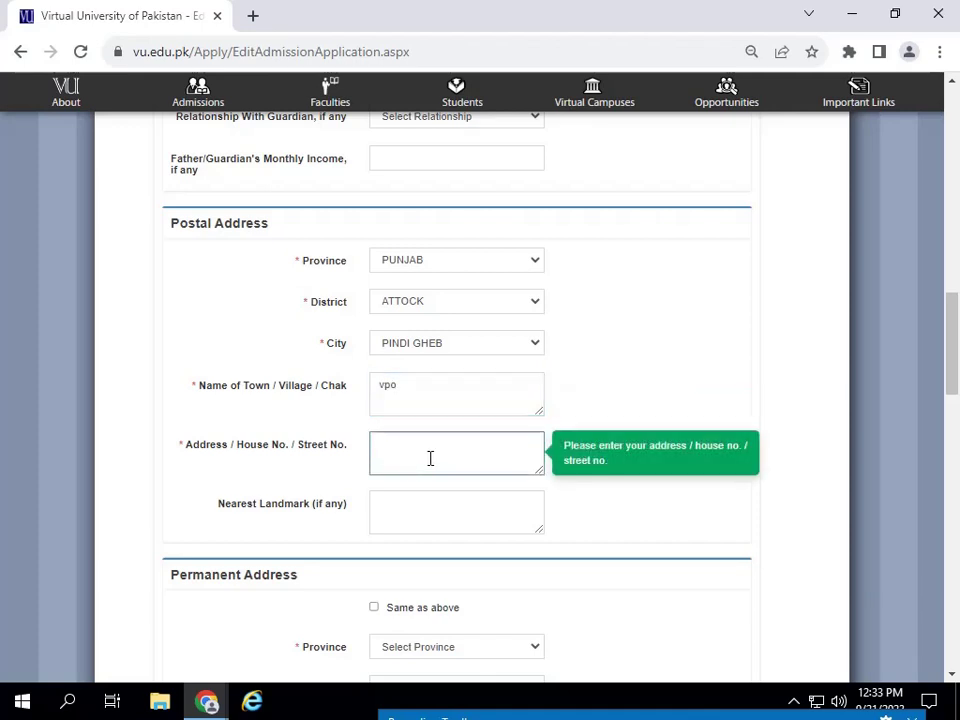
click(413, 505)
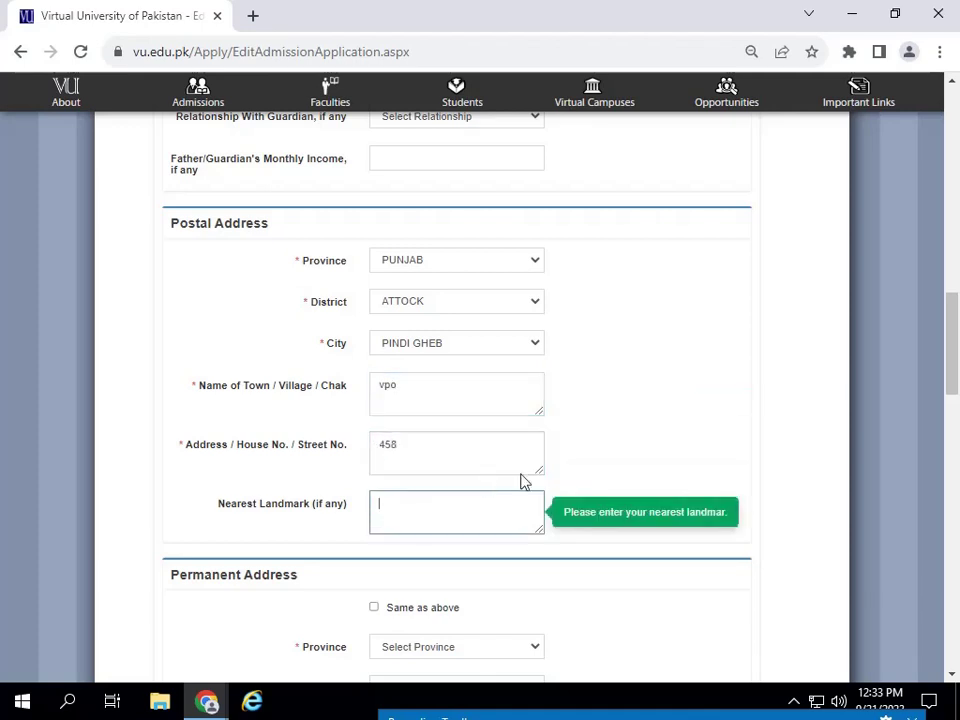
scroll(441, 373, down, 2)
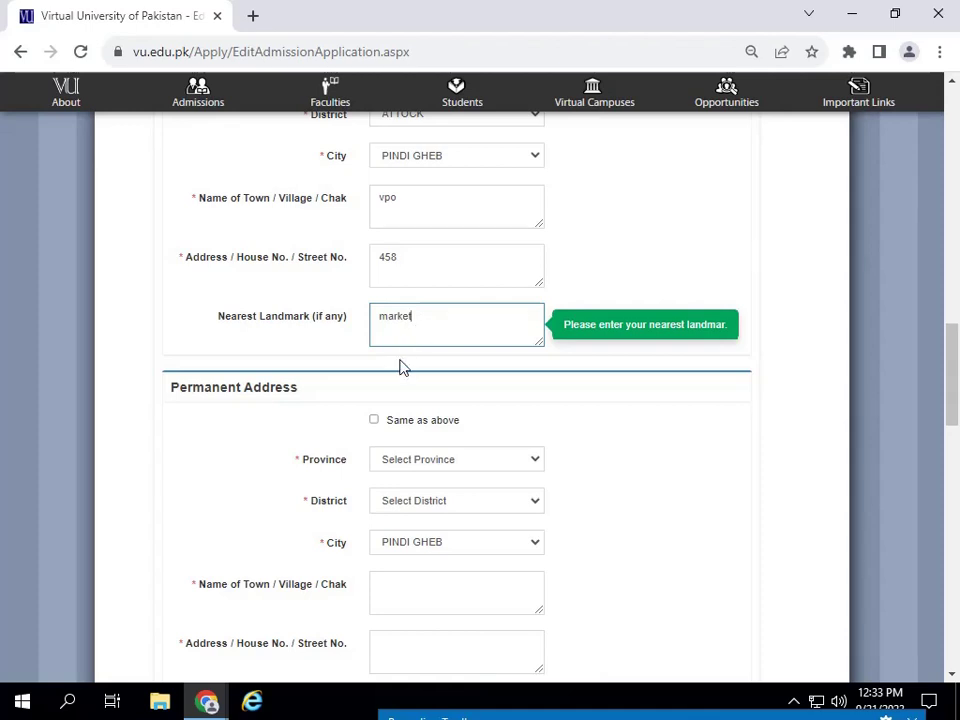
click(374, 420)
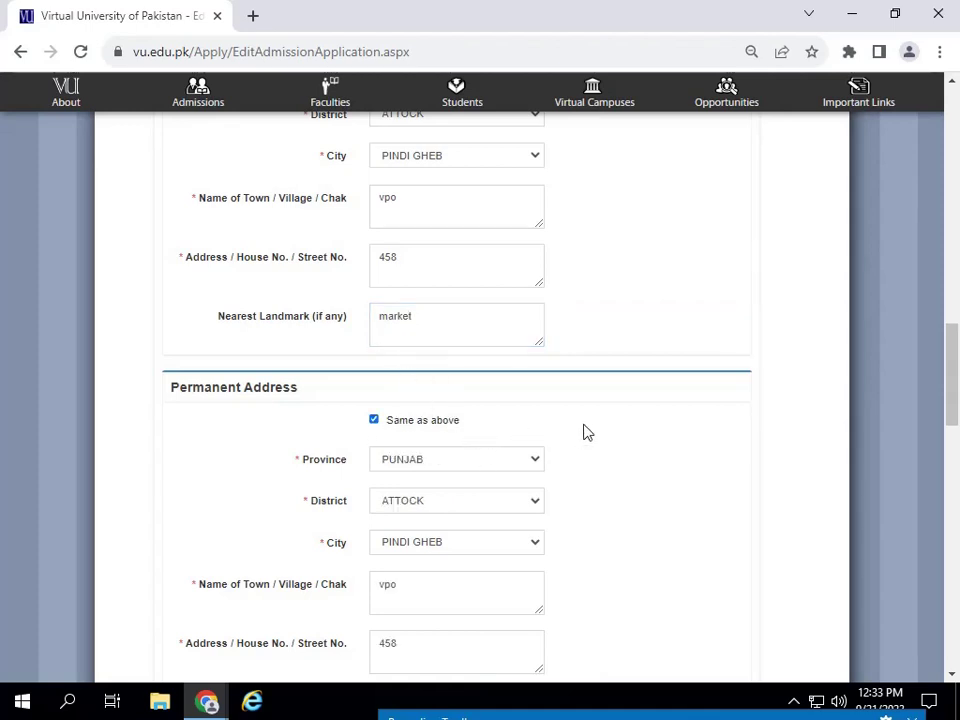
scroll(587, 432, down, 2)
scroll(479, 416, down, 4)
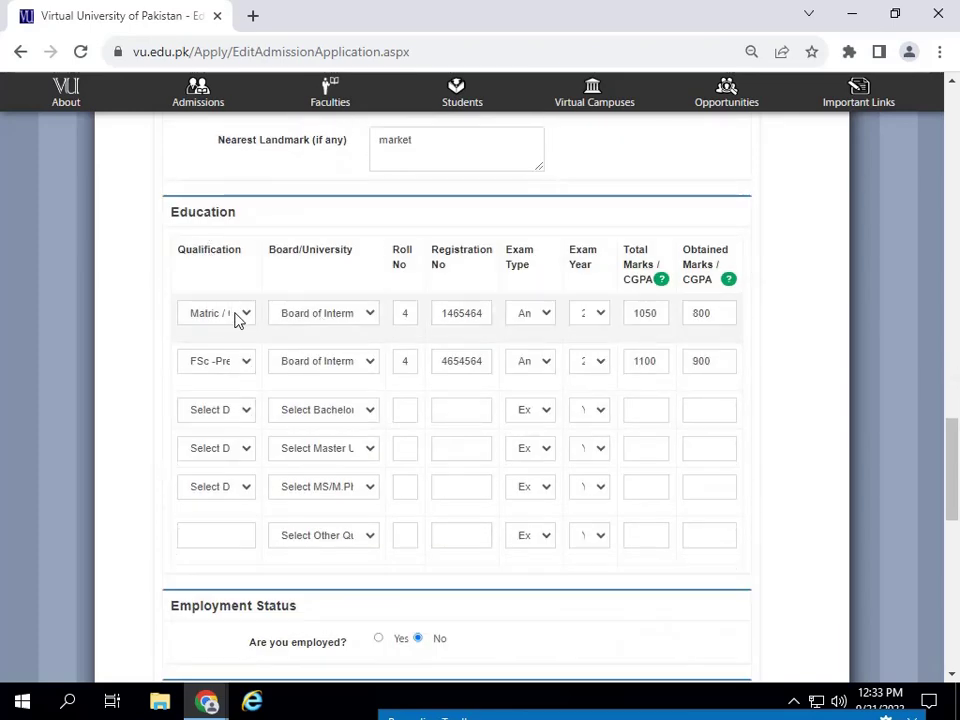
- Set the Matric row's board to Rawalpindi
click(240, 318)
click(321, 316)
click(321, 316)
drag(681, 428, 681, 482)
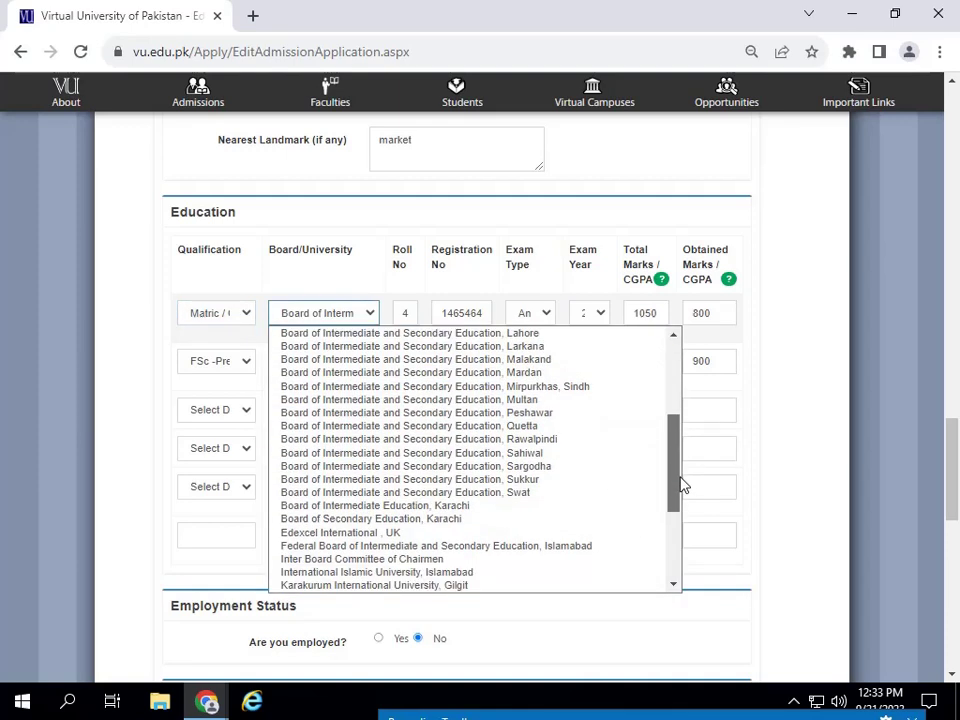
click(553, 440)
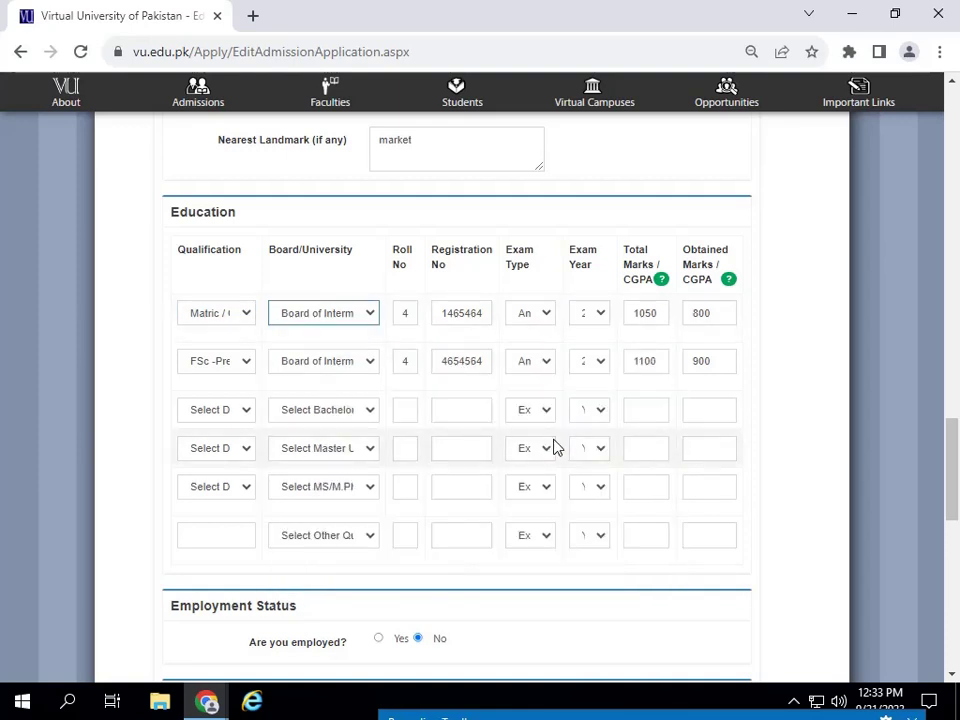
- Retype the FSc registration number and verify the exam type and exam year choices
click(408, 364)
drag(410, 363, 386, 364)
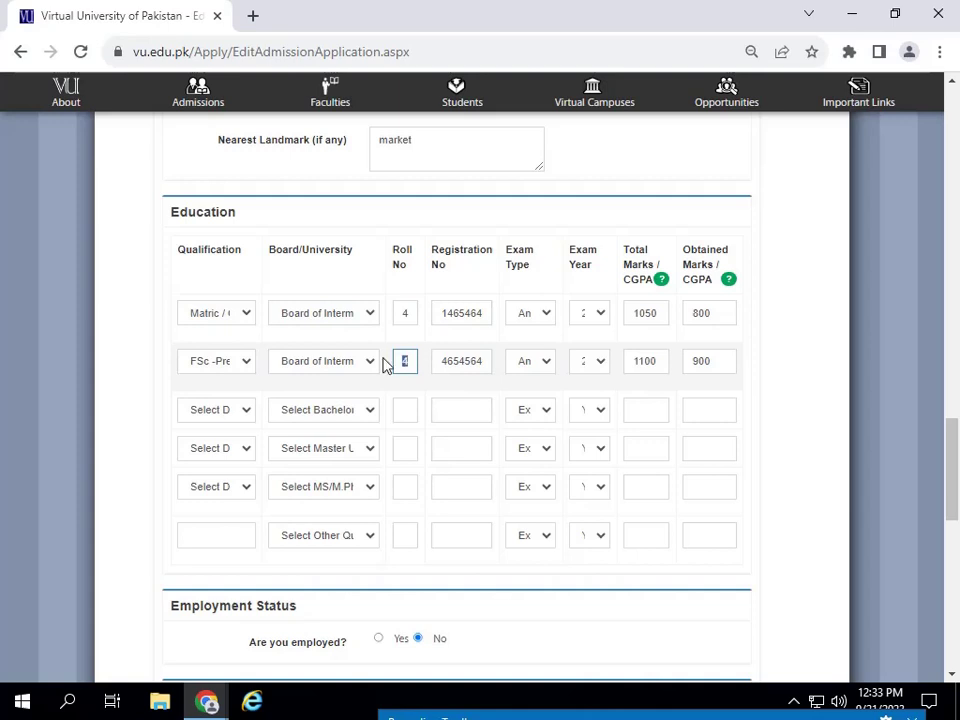
drag(485, 358, 426, 377)
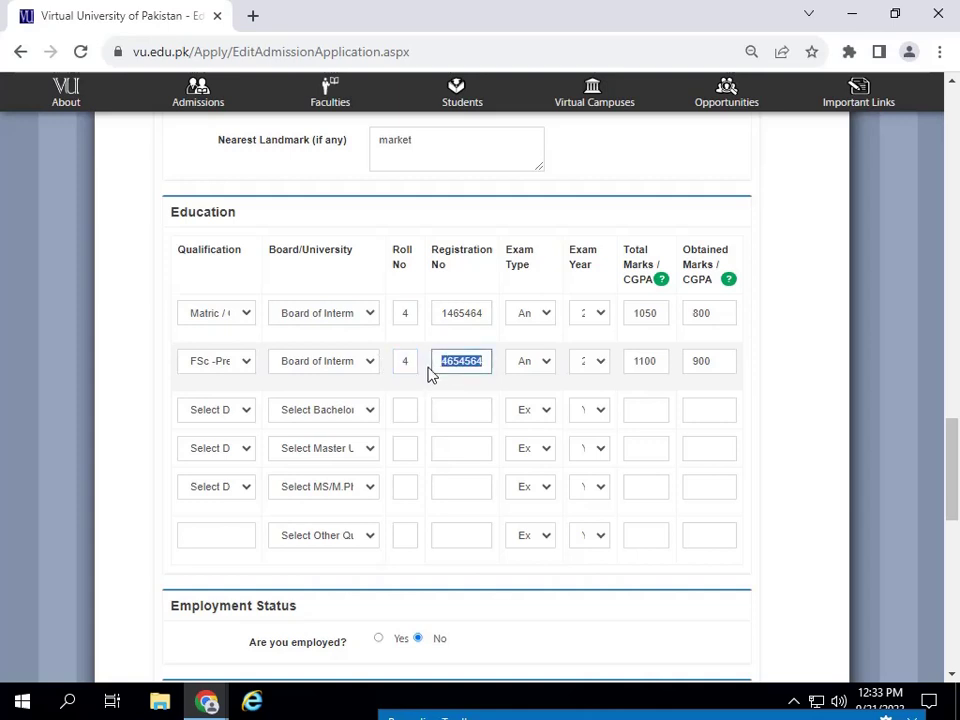
click(430, 374)
click(530, 366)
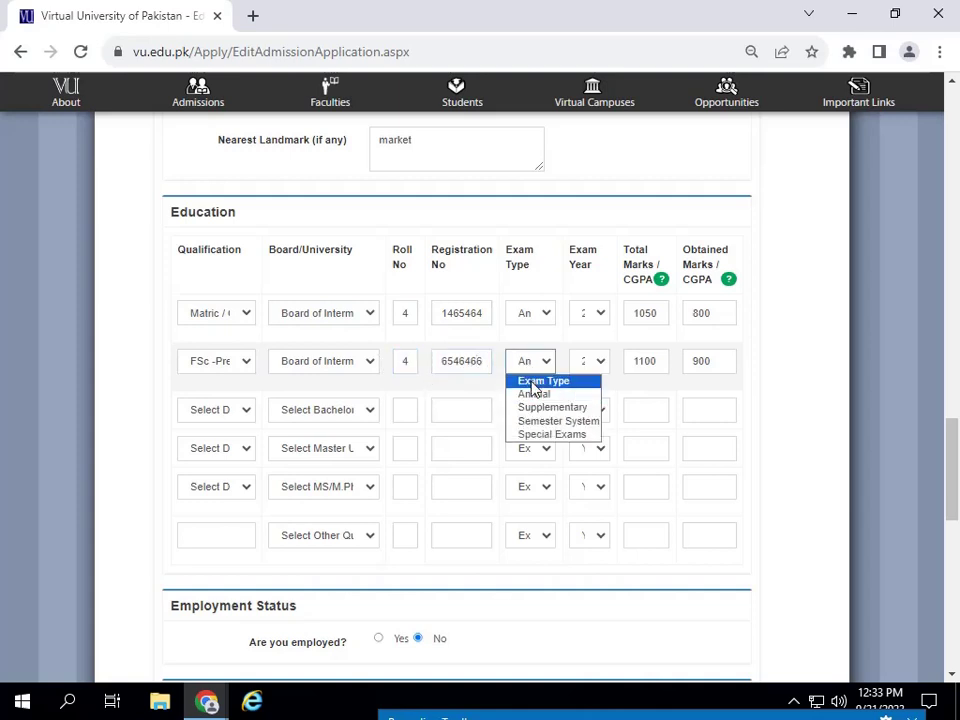
click(599, 340)
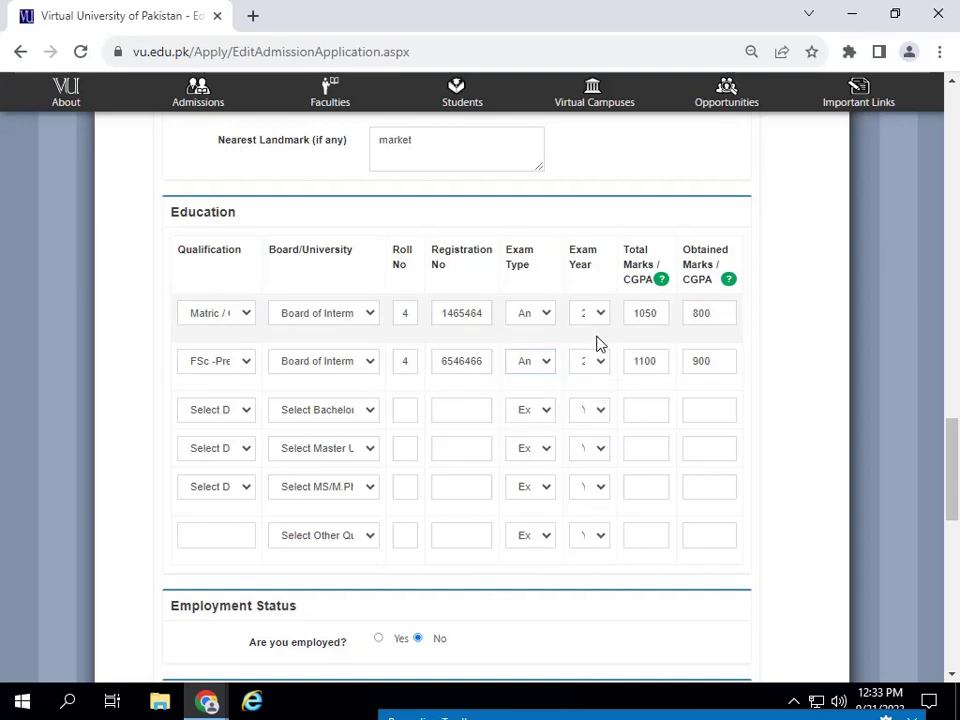
click(597, 315)
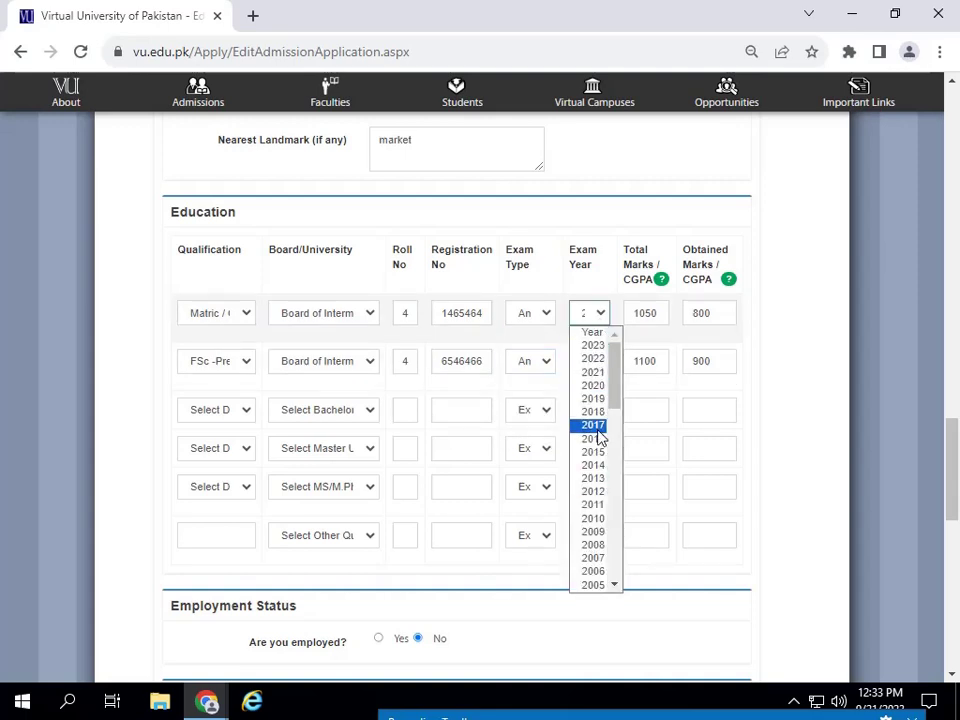
click(653, 318)
- Confirm Matric total marks 1050 and FSc obtained marks 900, leaving row three empty
click(655, 317)
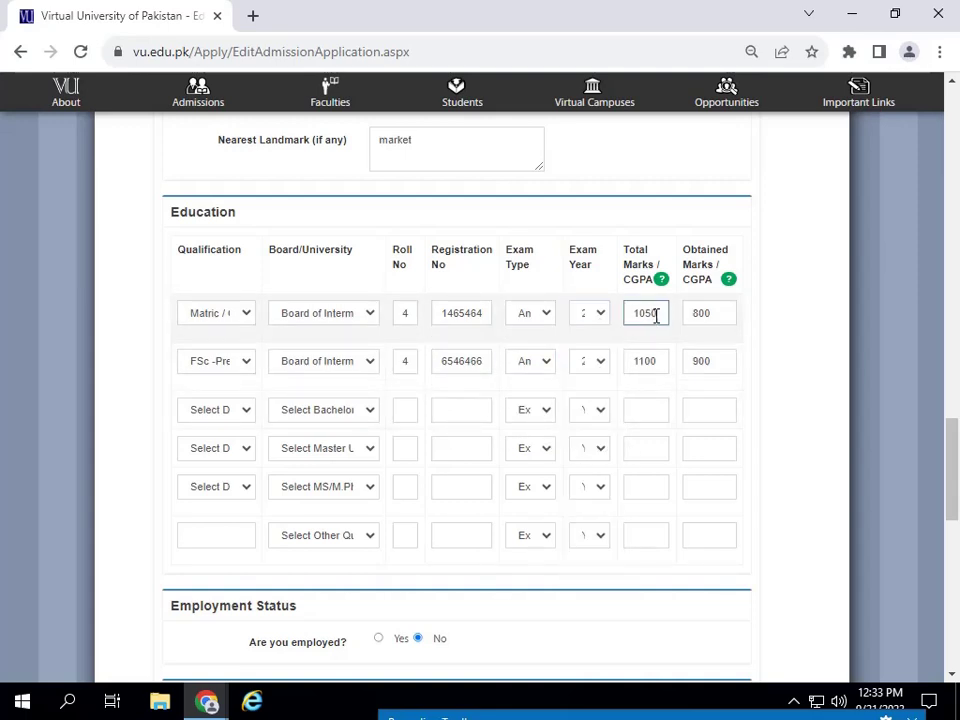
double_click(657, 316)
key(Tab)
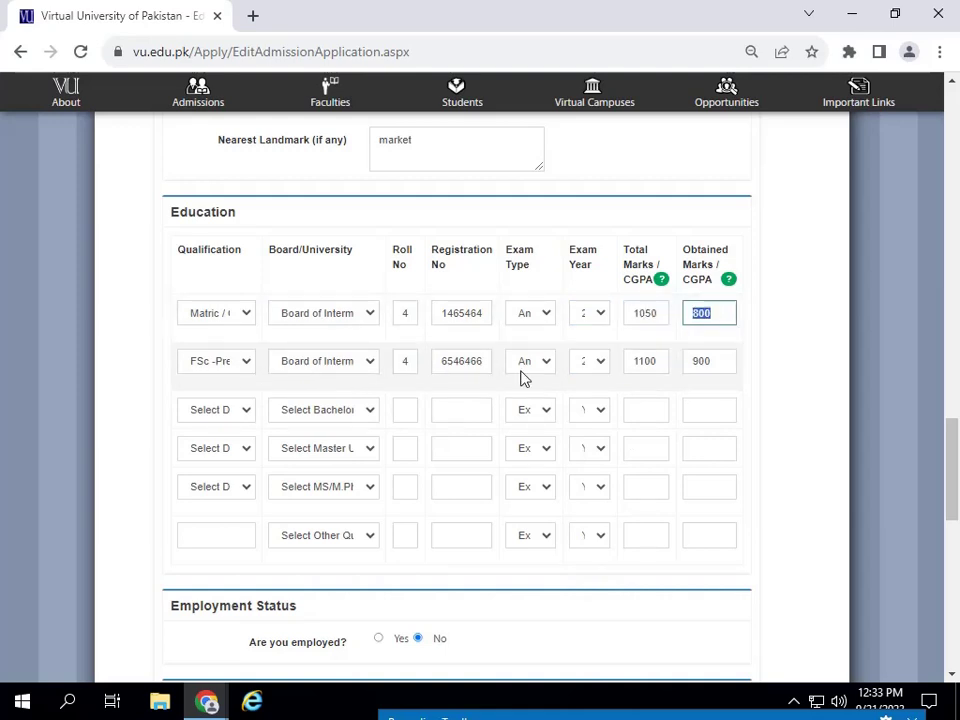
click(686, 362)
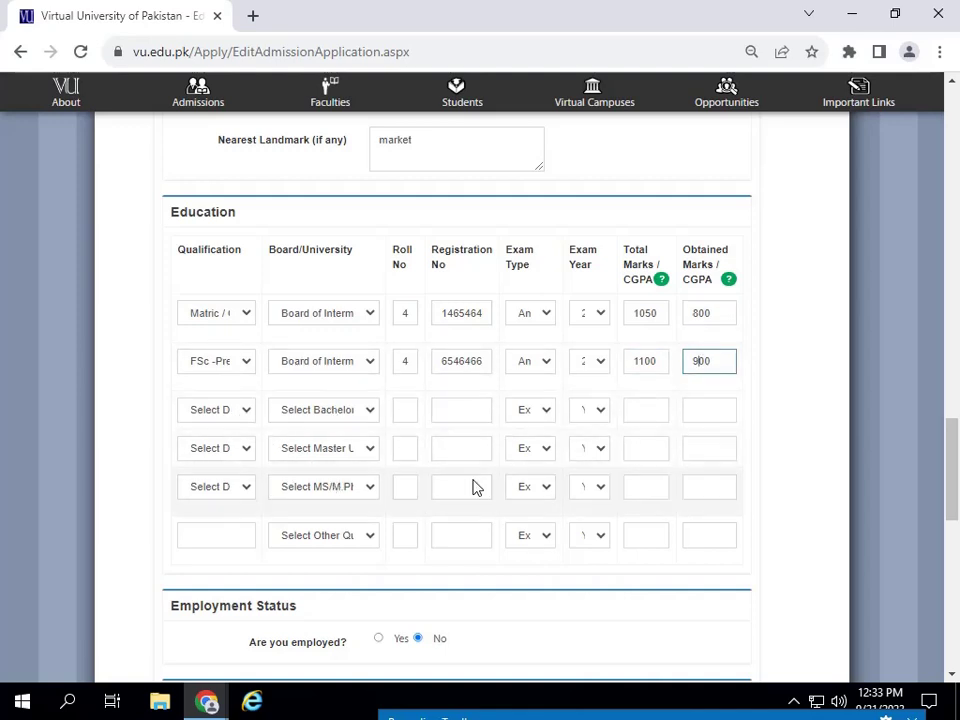
scroll(472, 485, down, 3)
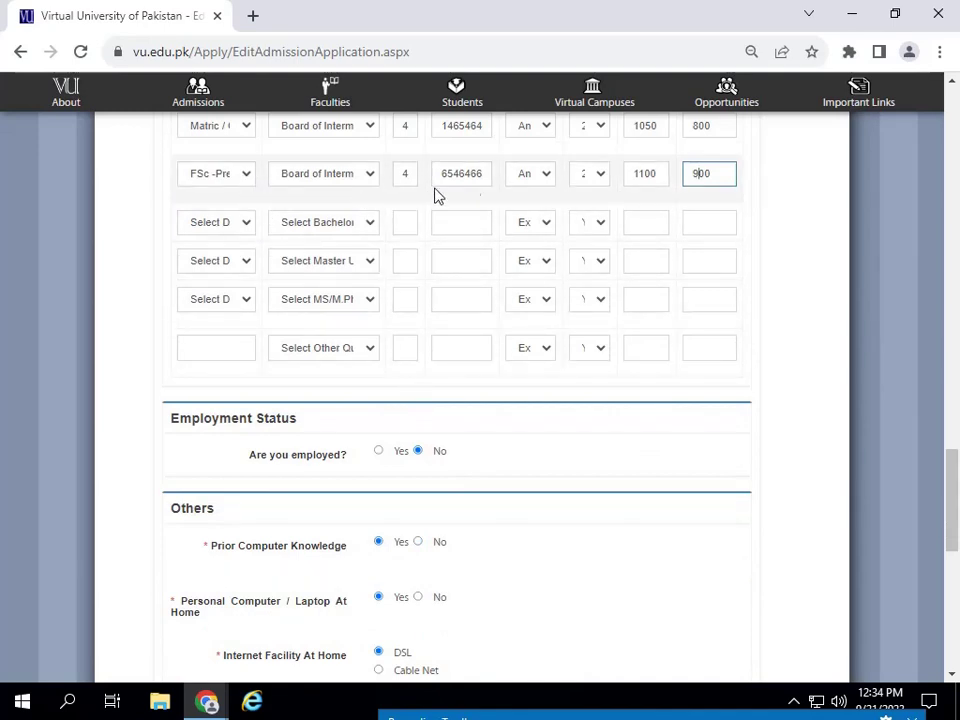
drag(720, 173, 632, 173)
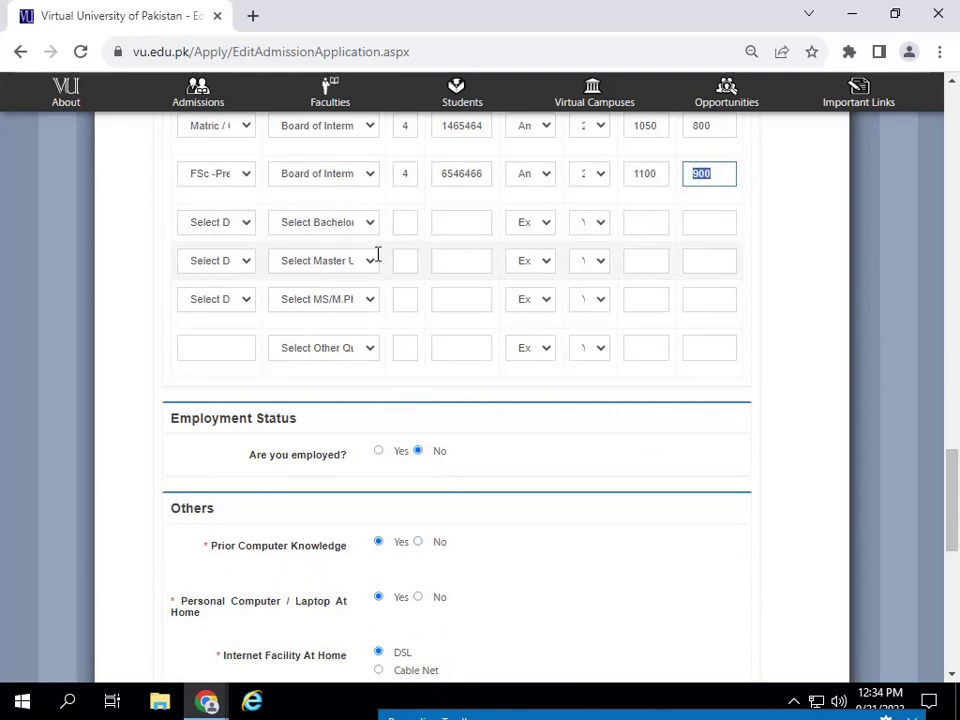
click(230, 224)
click(232, 224)
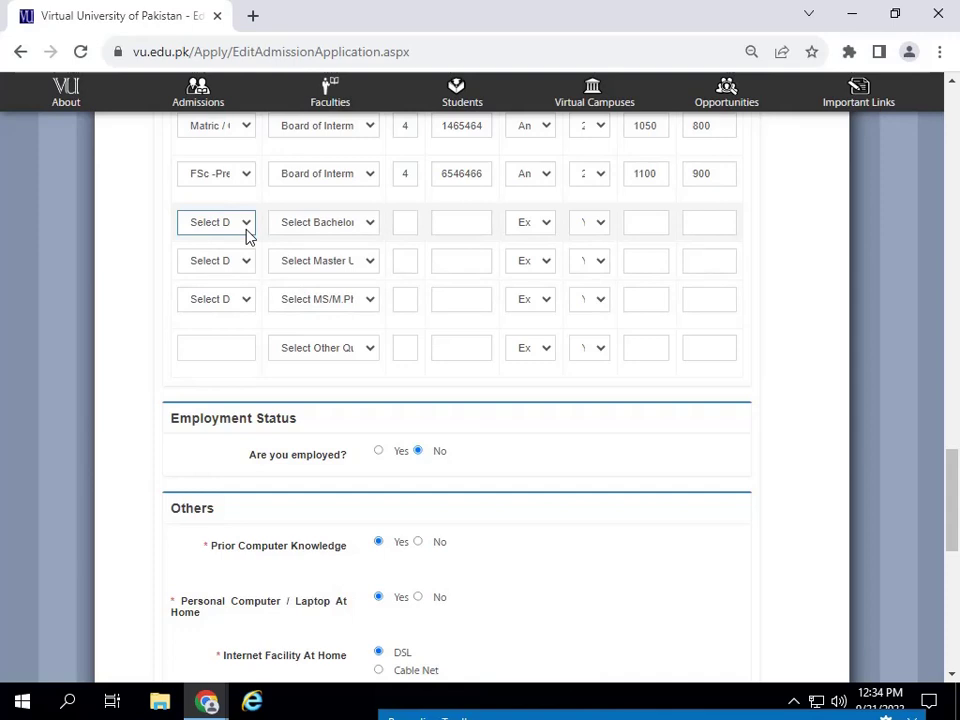
- Try employed with Public status, then set the applicant back to not employed
scroll(426, 339, down, 2)
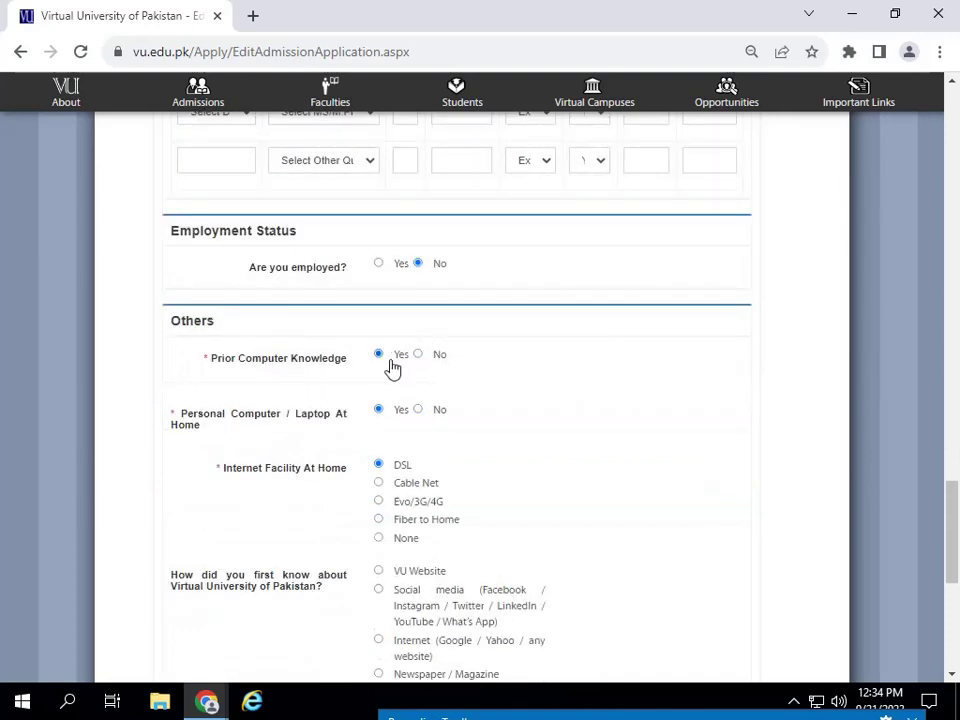
click(379, 265)
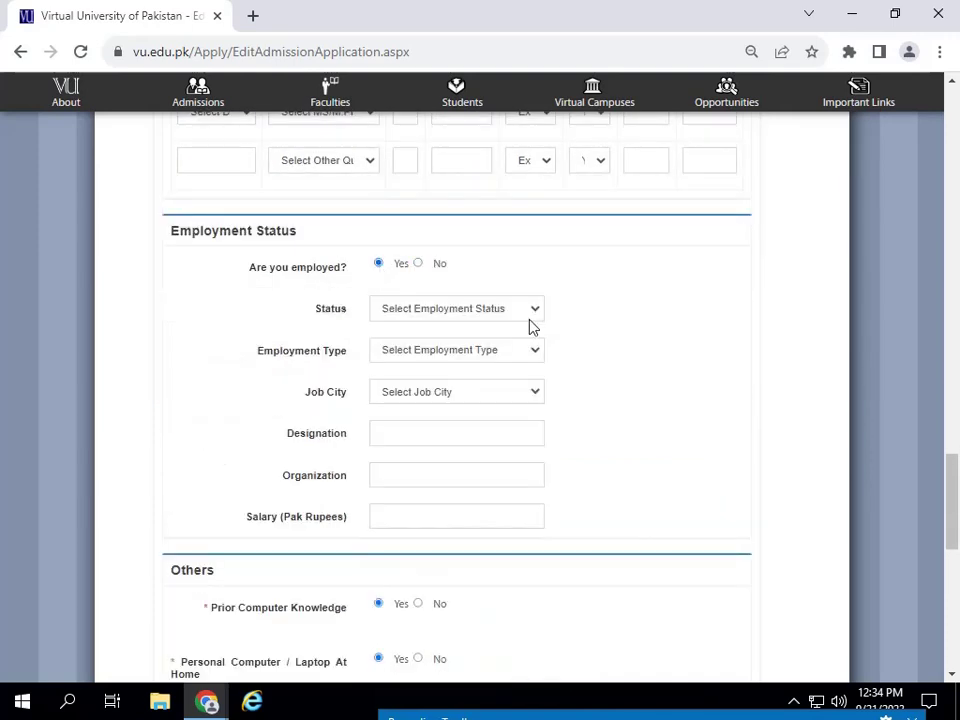
click(469, 314)
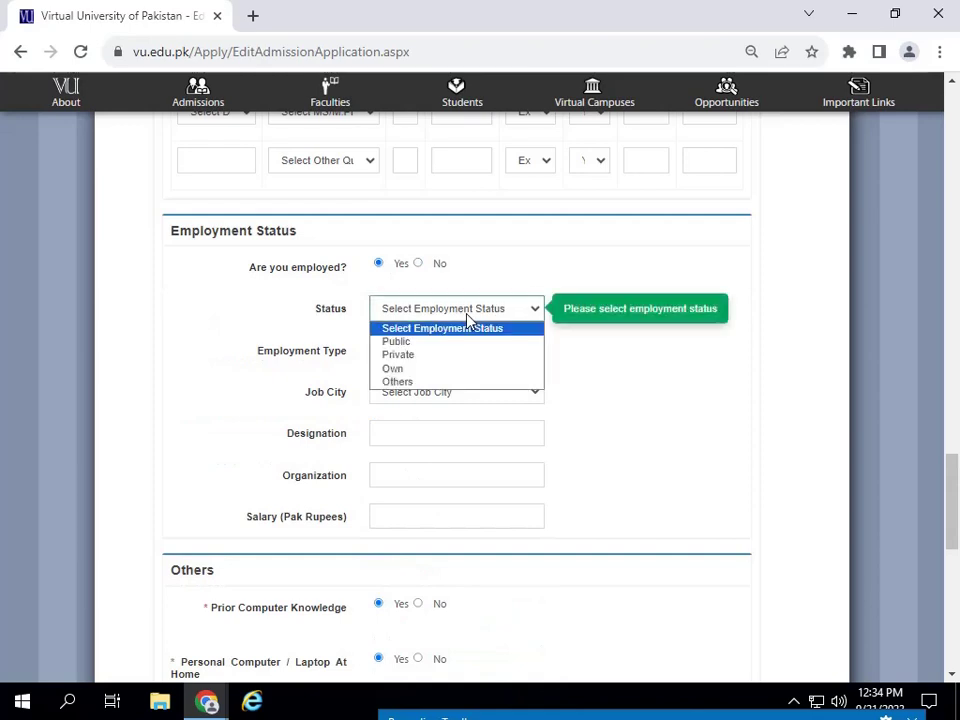
click(401, 342)
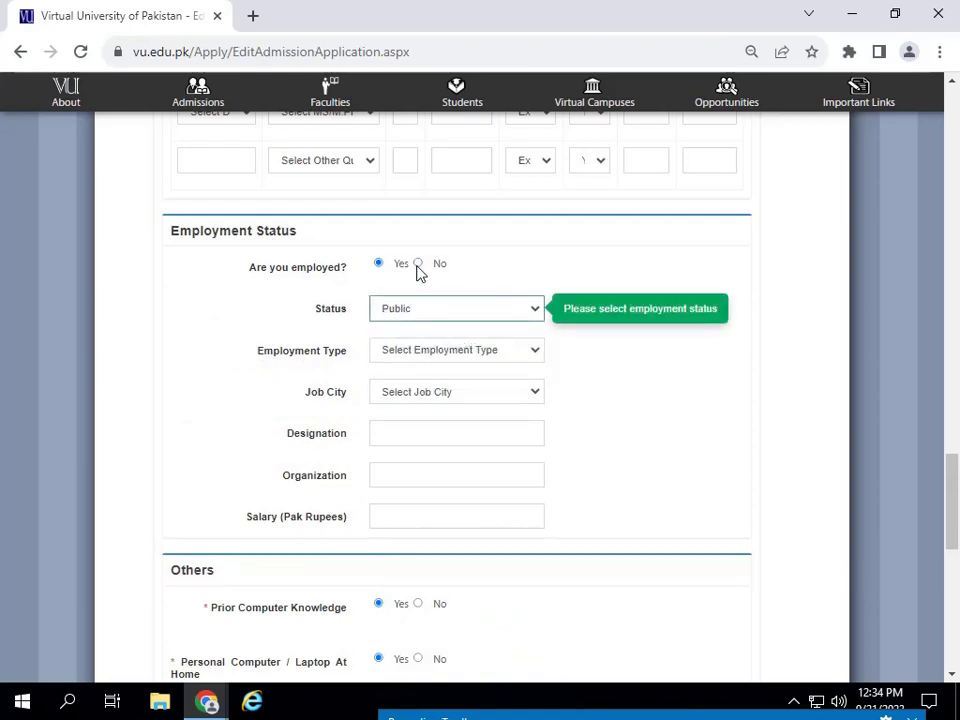
click(418, 264)
- Set home internet facility to Cable Net and review the Shuhada Concession question
scroll(570, 349, down, 2)
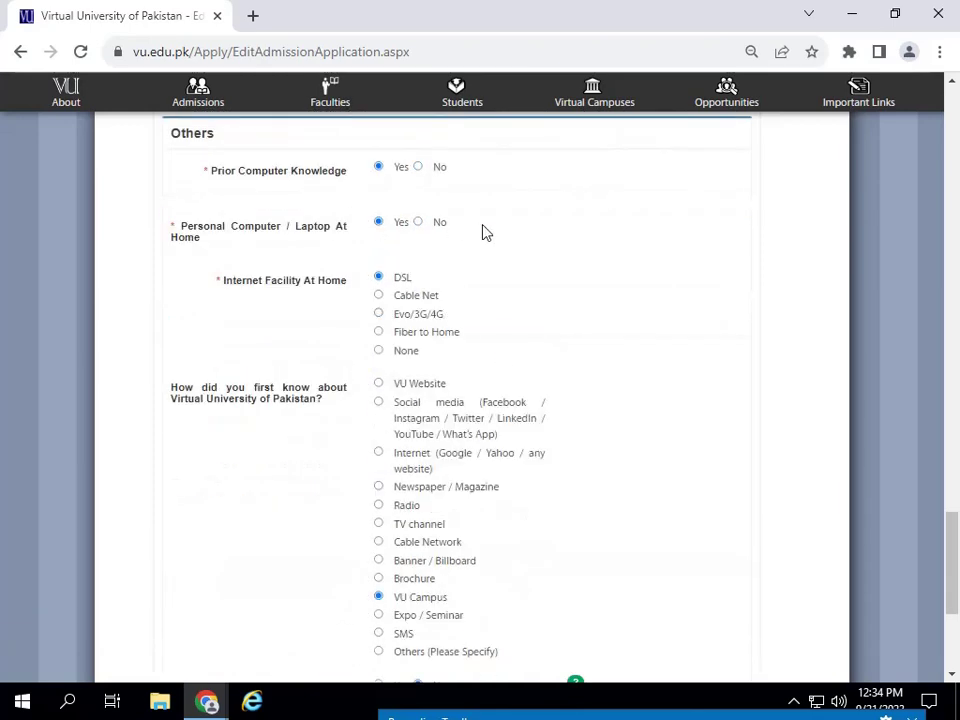
scroll(284, 201, up, 1)
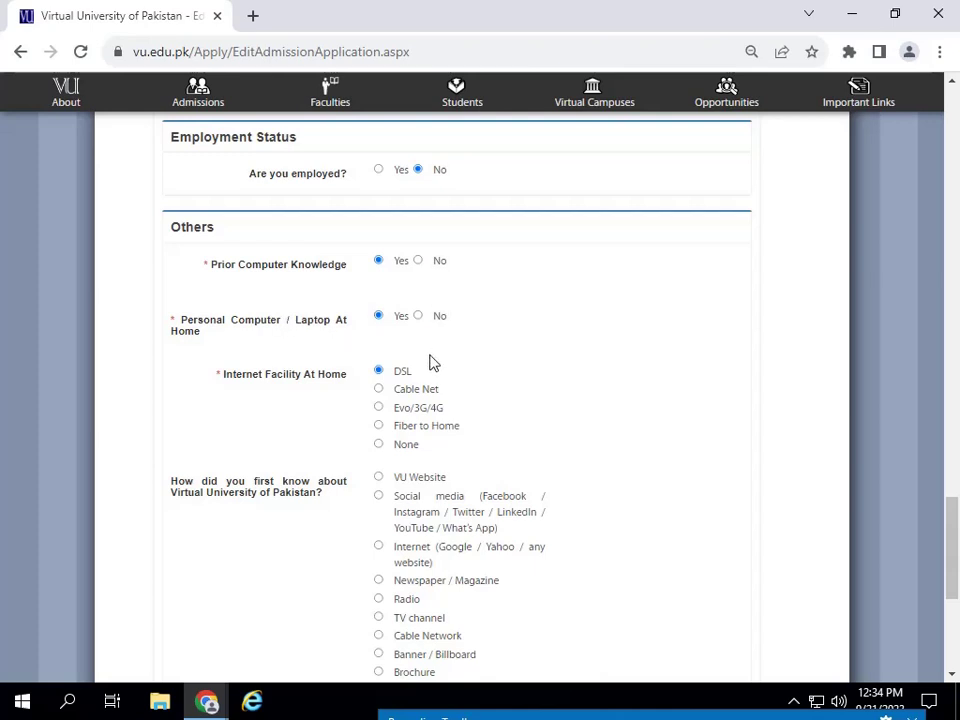
scroll(456, 430, down, 1)
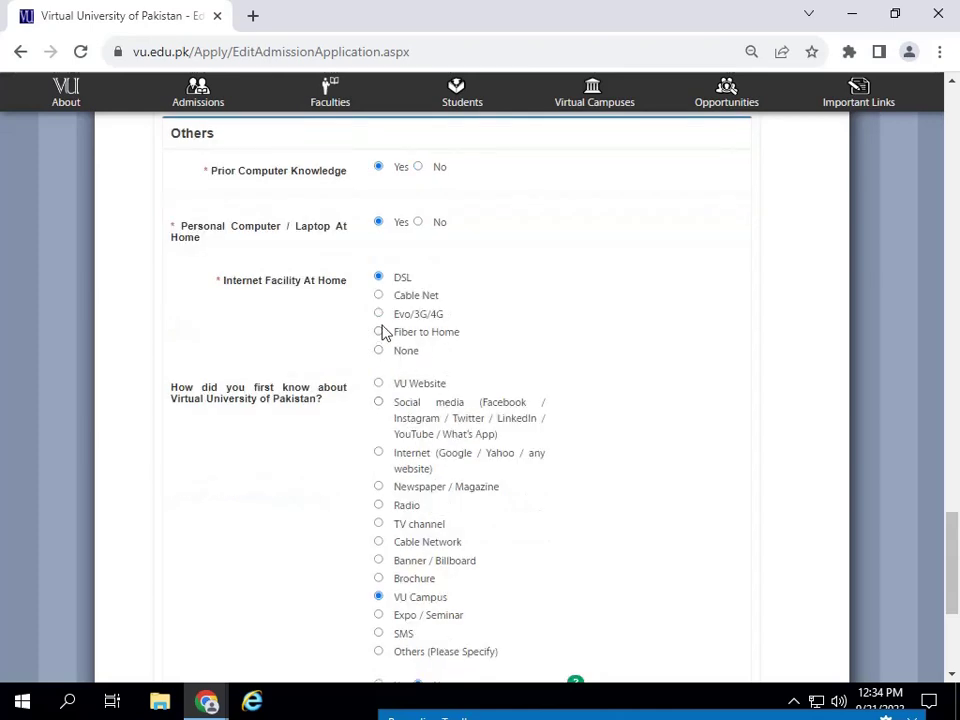
click(378, 314)
click(378, 295)
scroll(430, 450, down, 2)
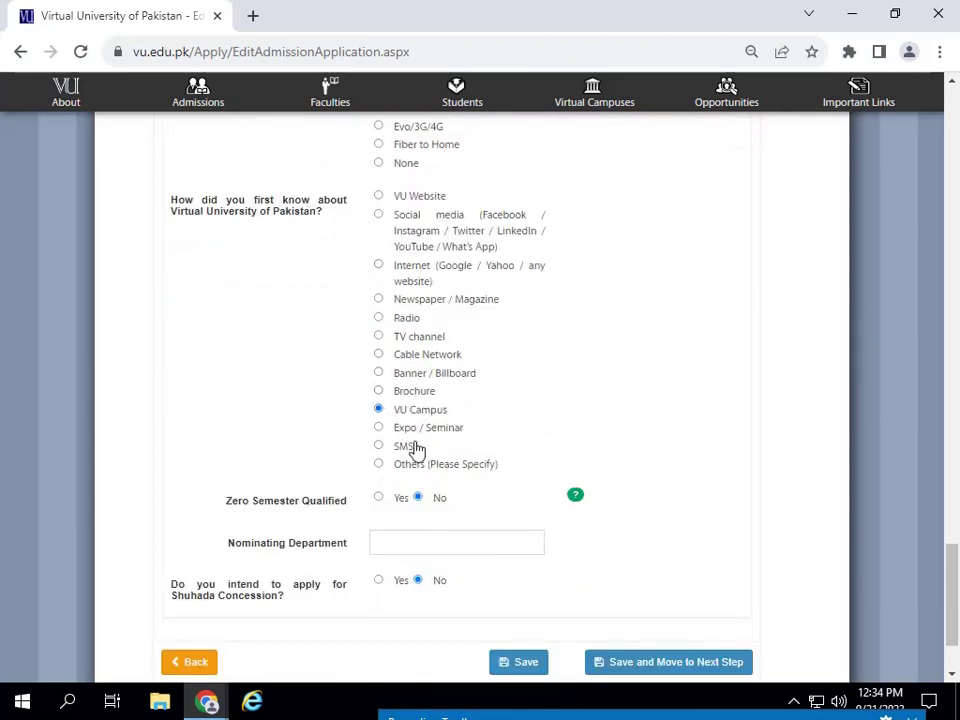
scroll(324, 528, down, 2)
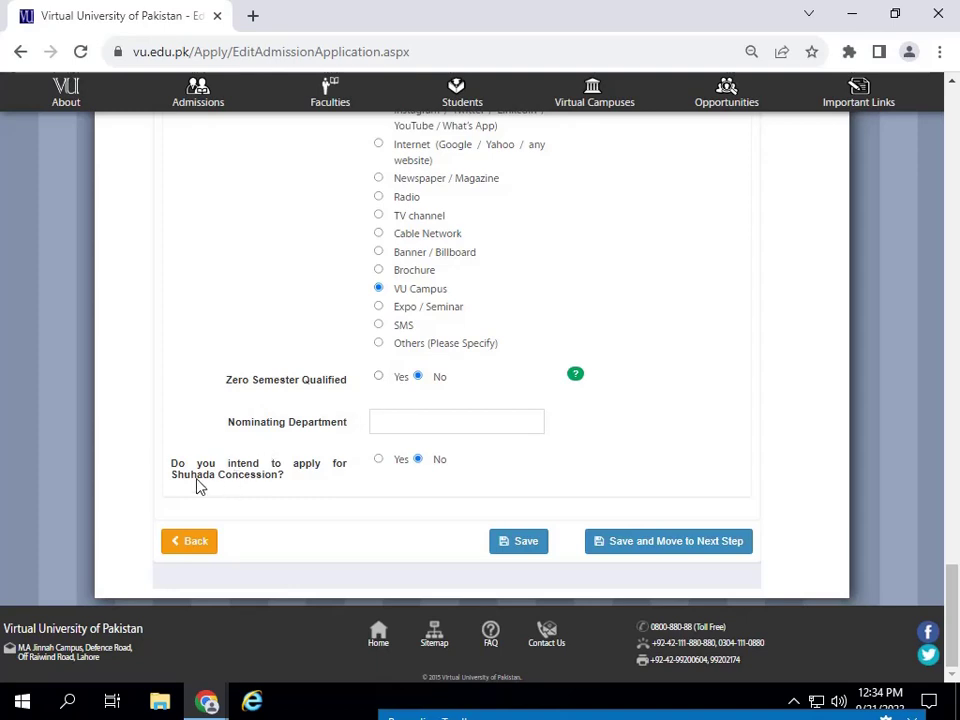
drag(285, 487, 189, 461)
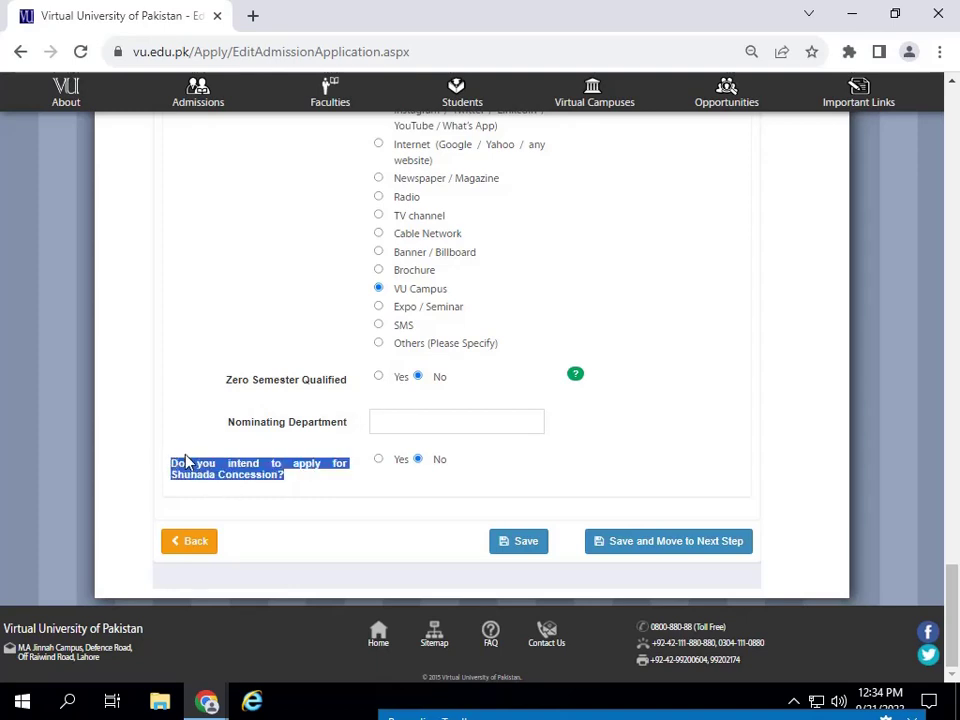
click(392, 474)
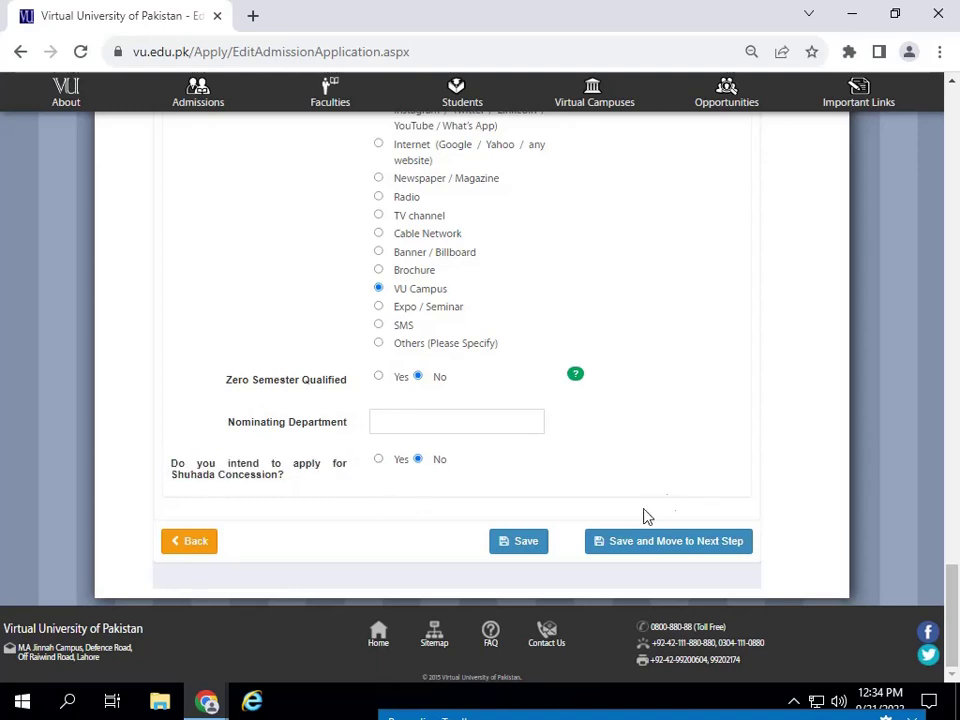
- Save the form and reach the Need Based Scholarship step, first choosing Yes
click(630, 545)
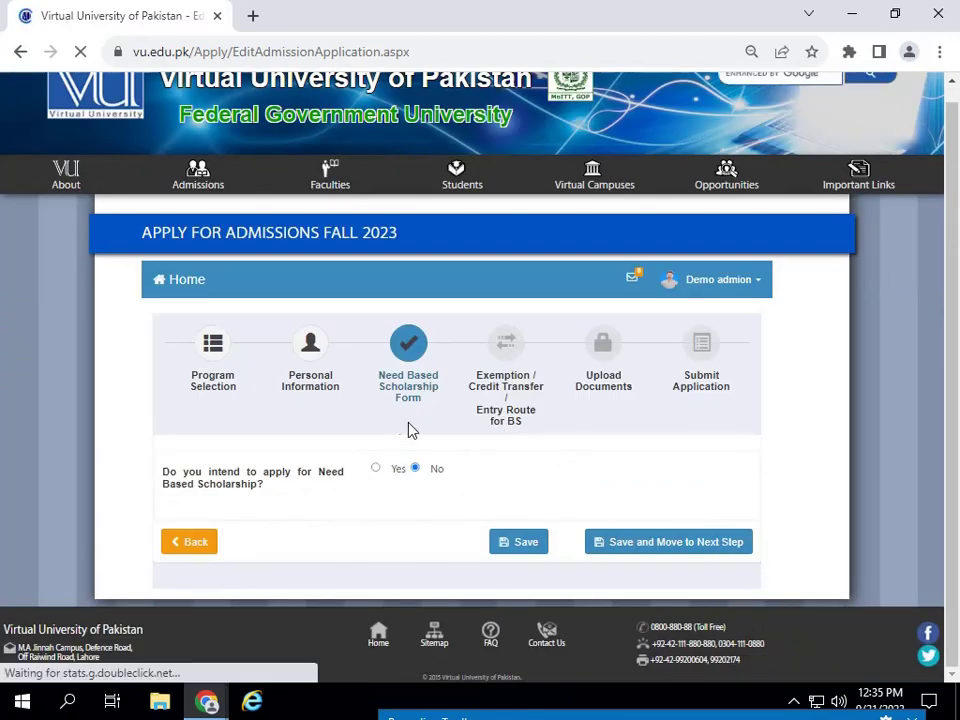
click(375, 468)
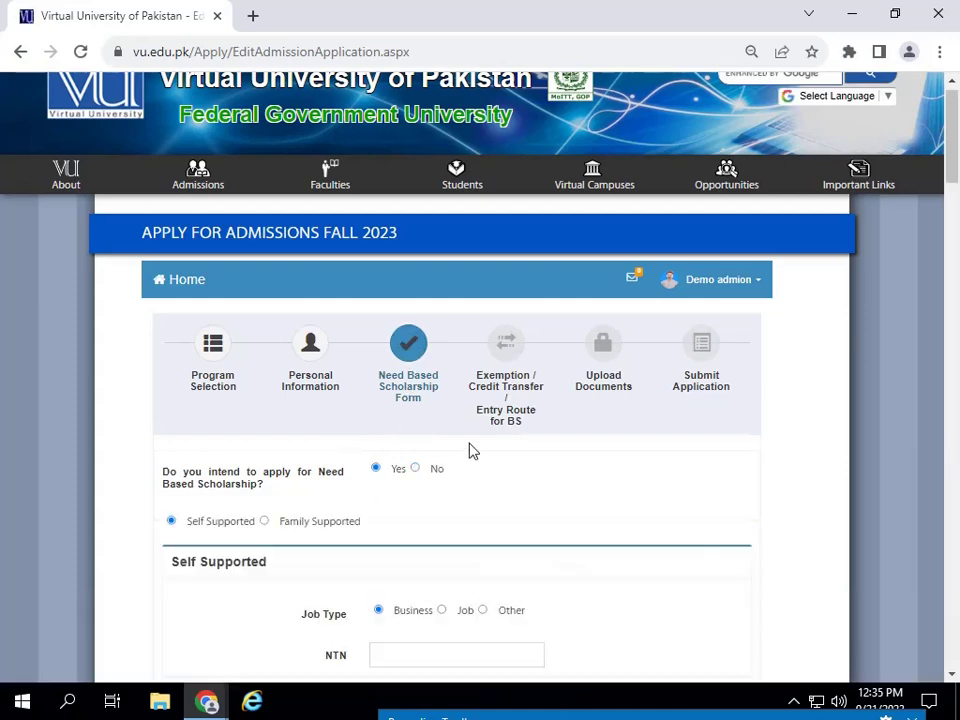
scroll(472, 451, down, 4)
scroll(456, 437, down, 5)
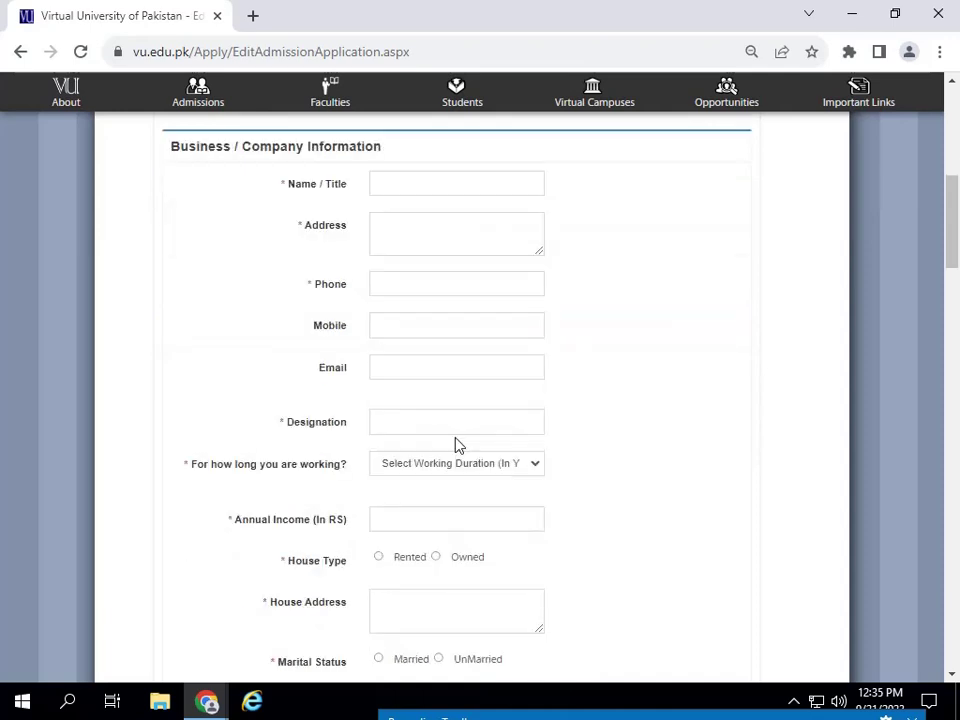
scroll(456, 437, up, 5)
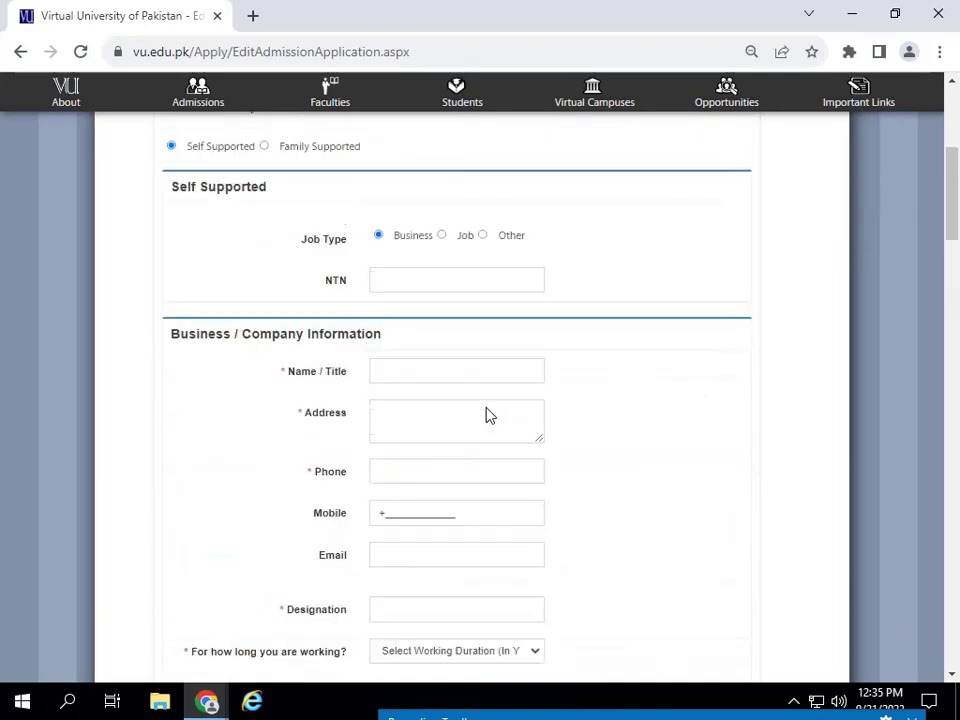
scroll(398, 348, up, 3)
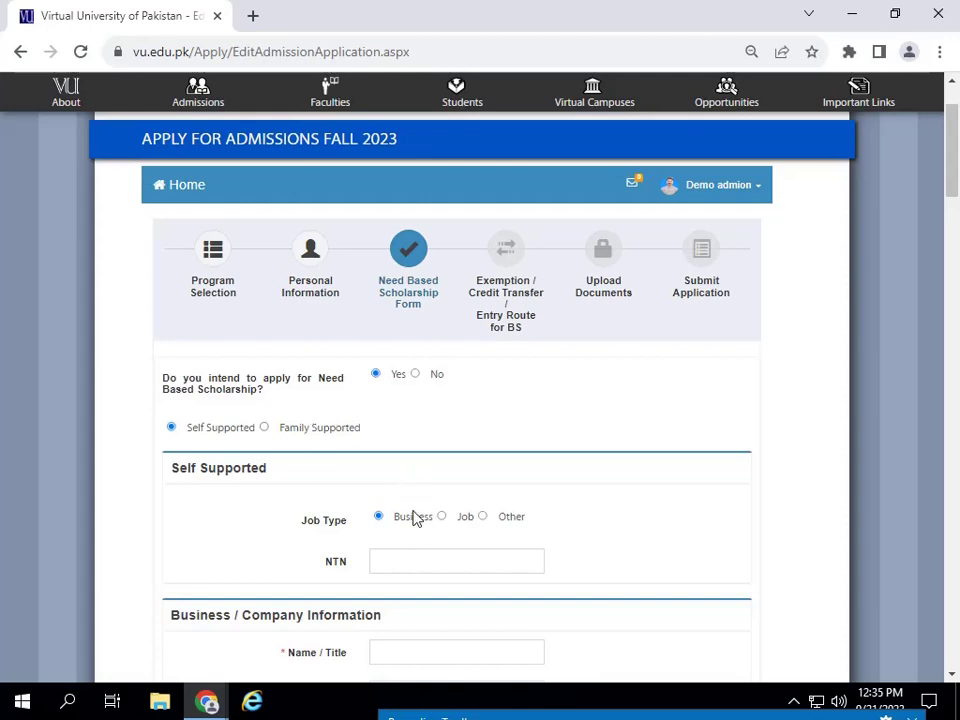
scroll(412, 545, down, 3)
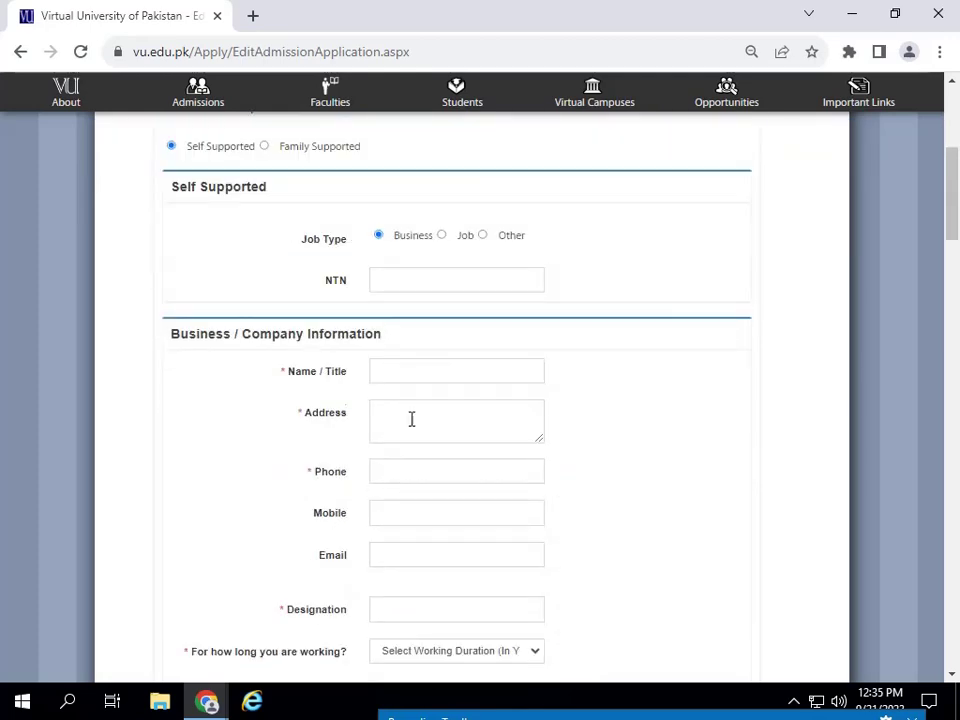
- Change the need-based scholarship answer to No and save to continue
scroll(360, 420, up, 3)
scroll(439, 536, down, 10)
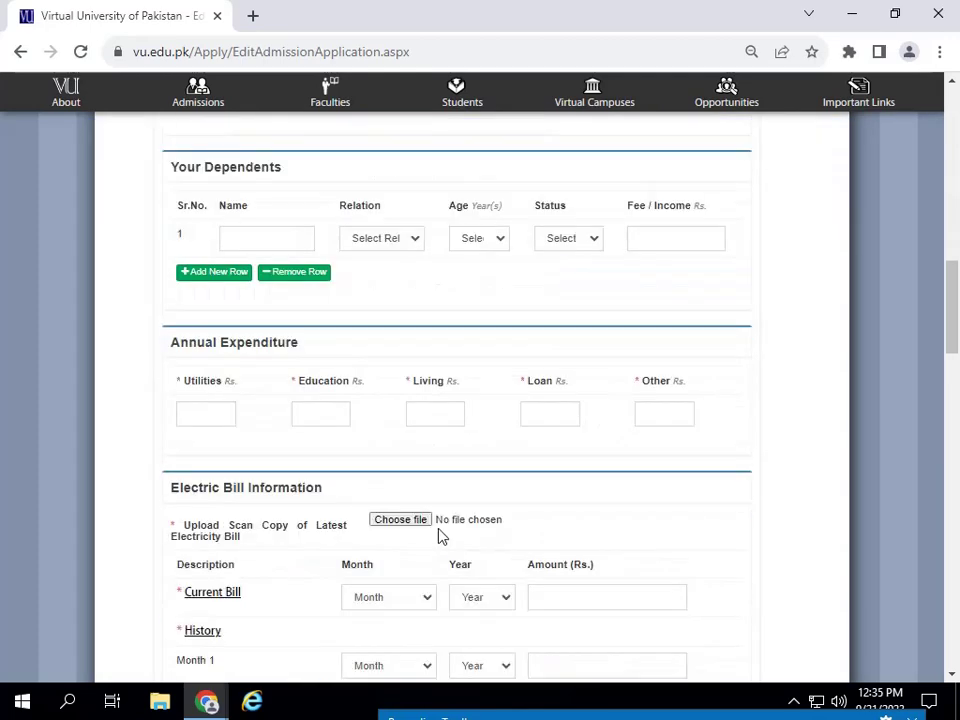
scroll(440, 536, down, 5)
scroll(440, 536, up, 15)
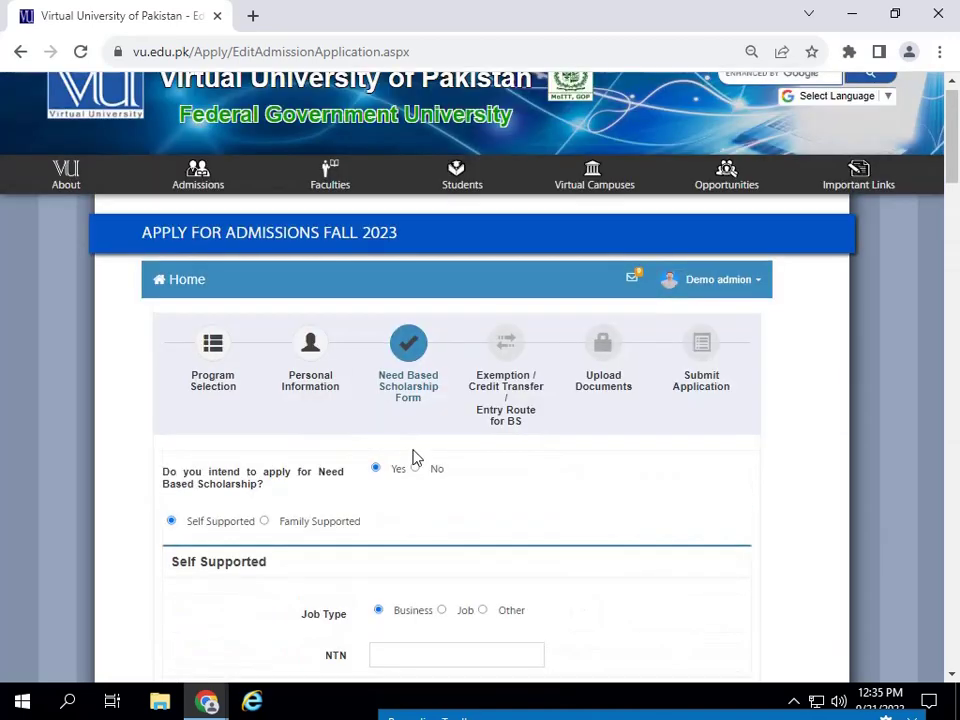
click(416, 469)
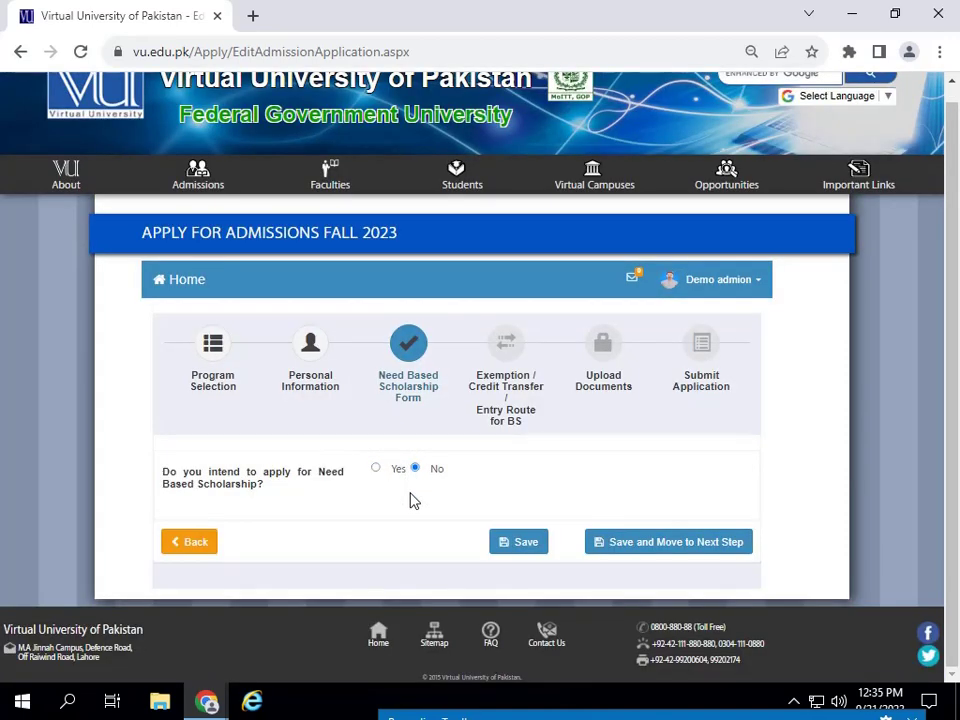
click(673, 540)
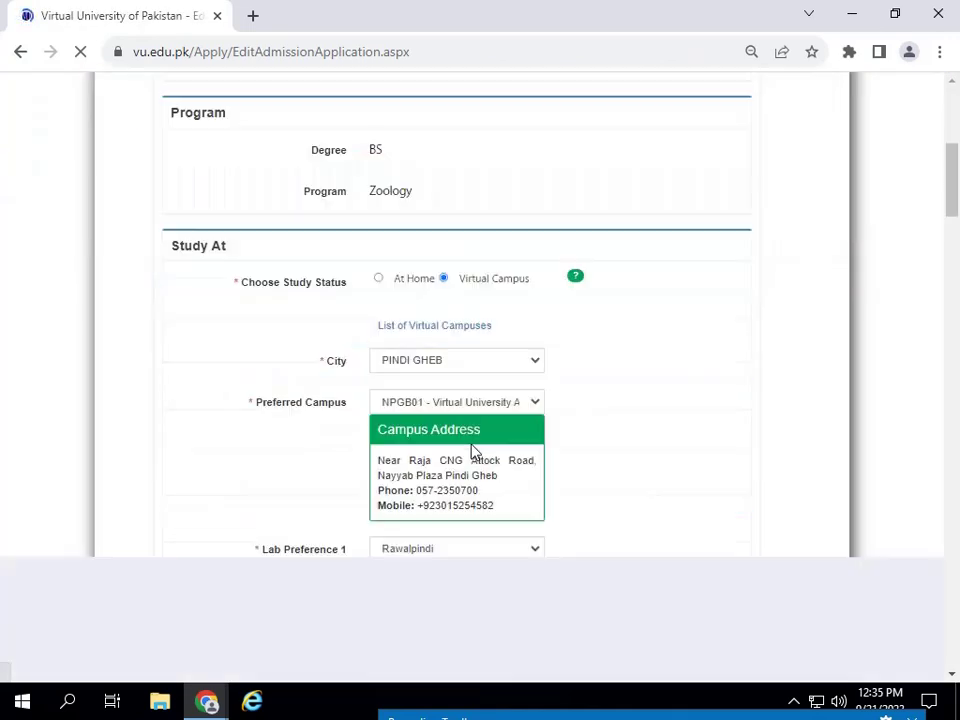
- Try the General Route and BS Entry Route options, then settle on No for credit transfer
scroll(477, 447, down, 4)
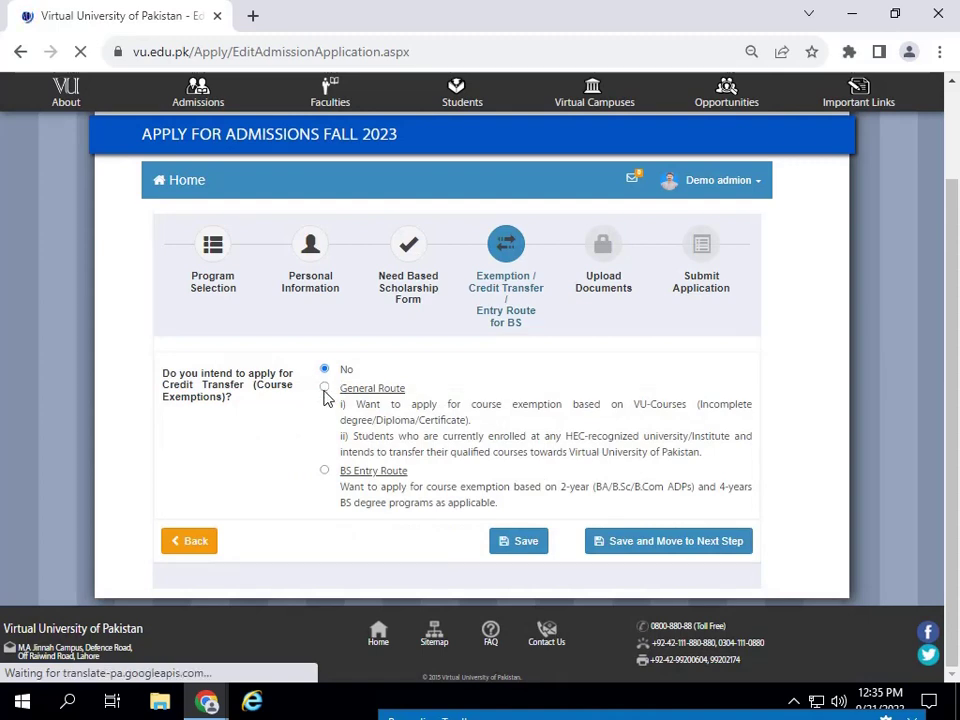
click(324, 390)
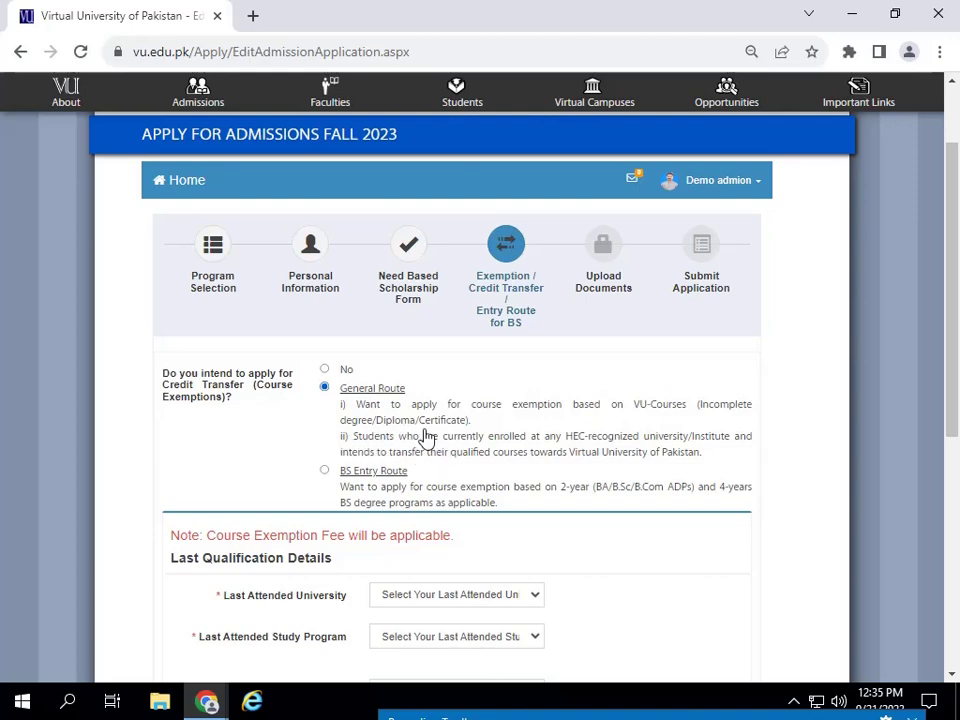
scroll(420, 430, down, 2)
click(324, 284)
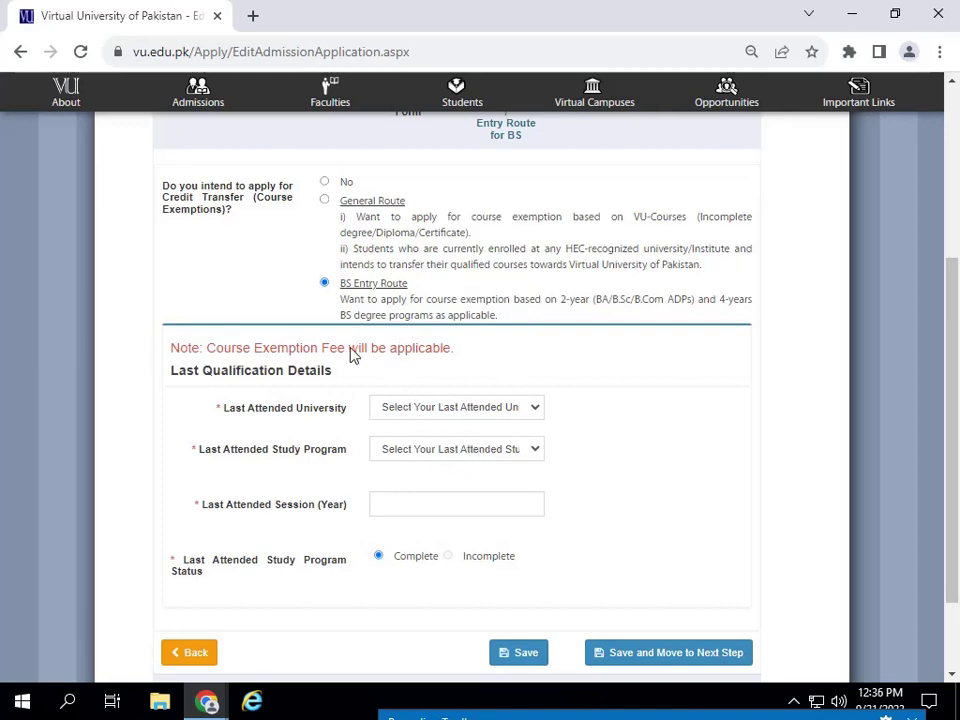
click(424, 416)
click(424, 416)
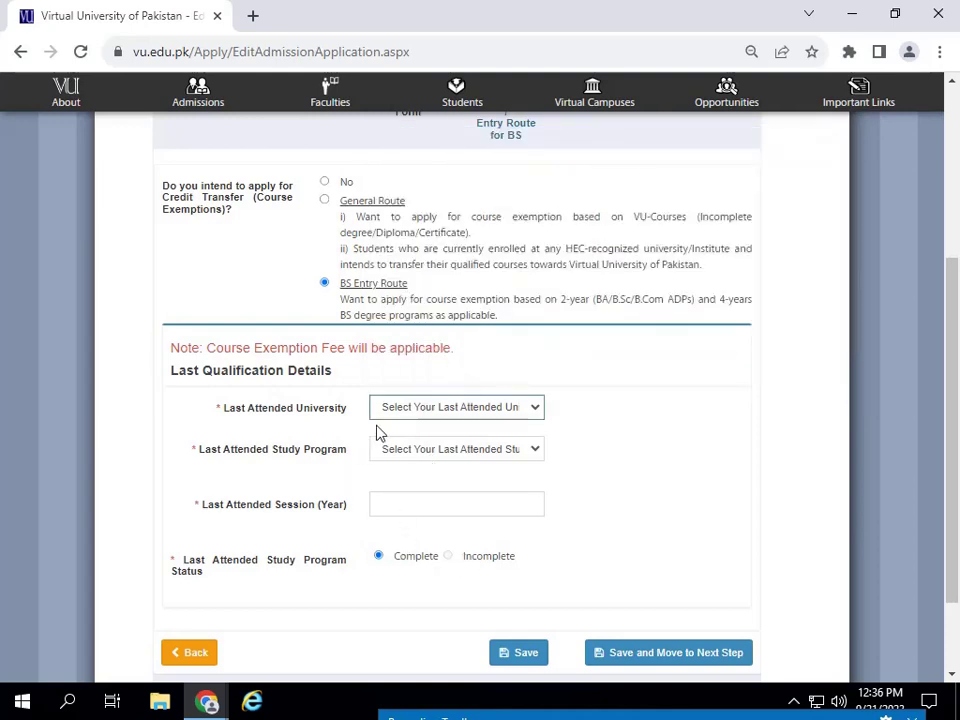
click(324, 183)
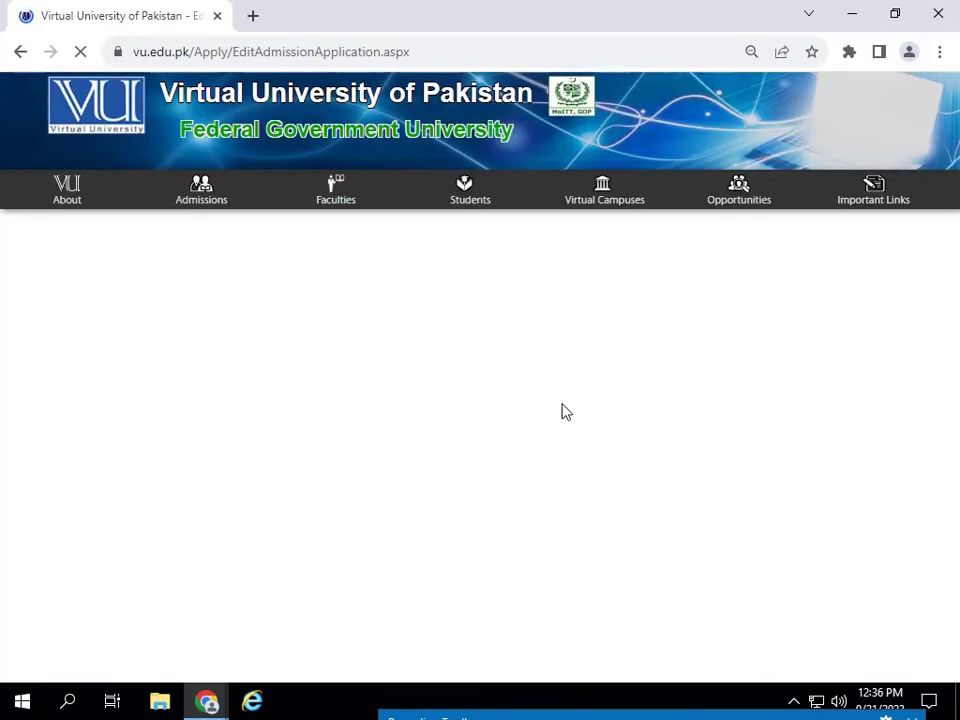
- Scroll through the documents table listing ten documents, all marked not uploaded
scroll(590, 420, down, 20)
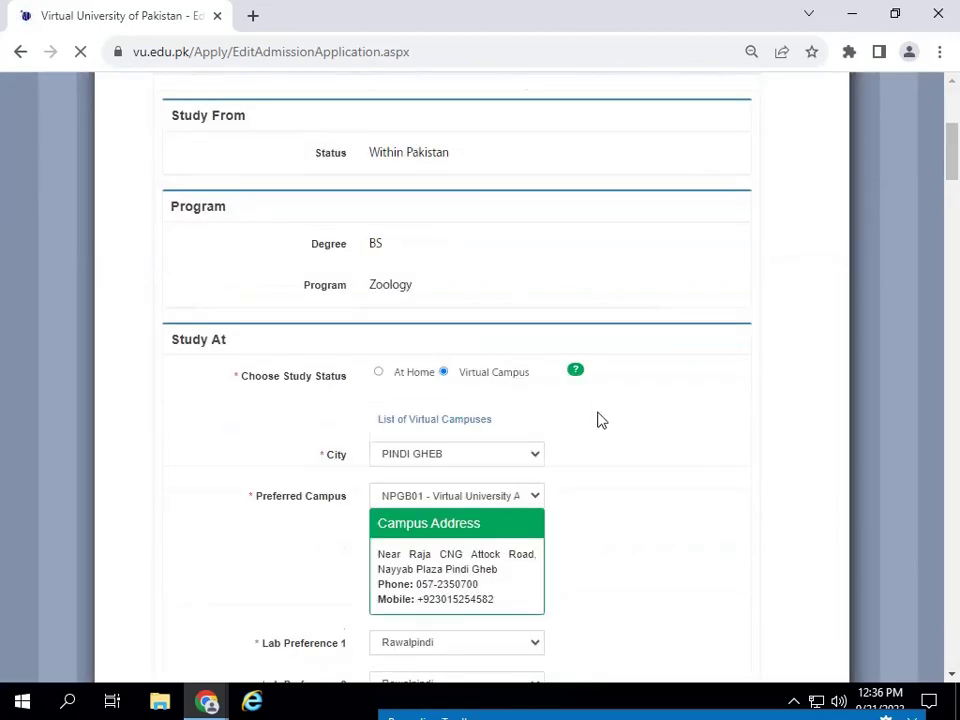
scroll(598, 420, up, 20)
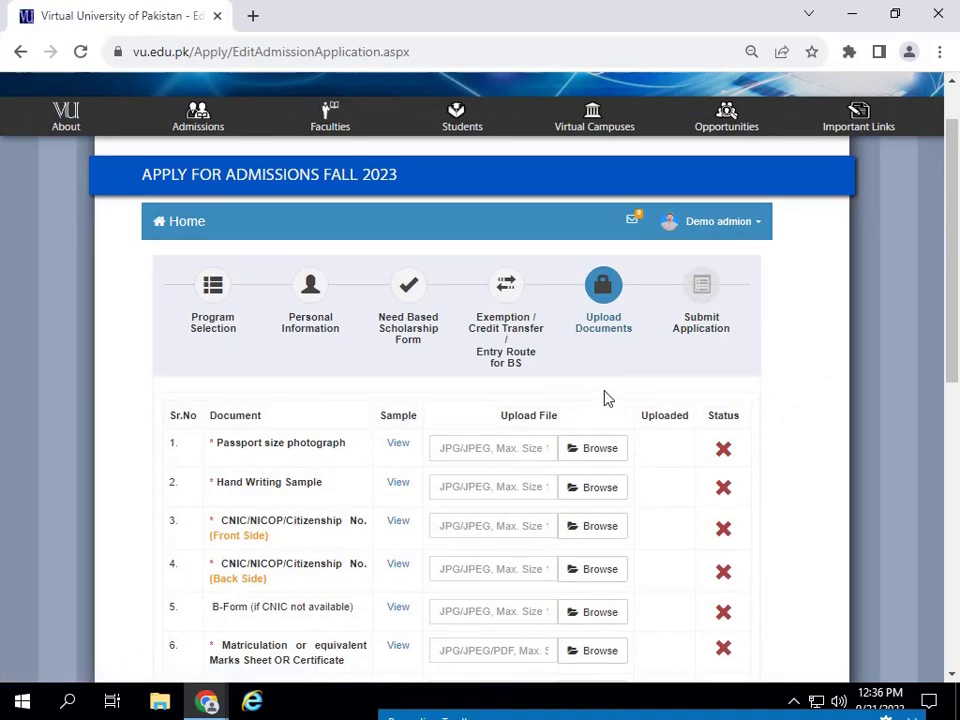
scroll(618, 334, down, 2)
scroll(620, 334, up, 2)
scroll(614, 387, down, 2)
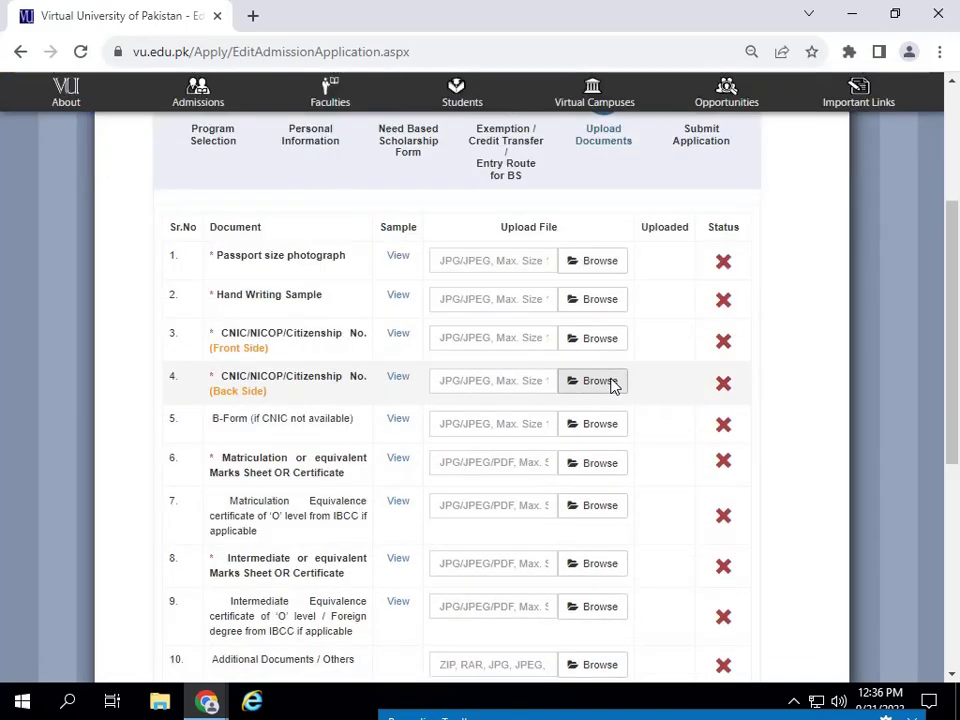
- Attach pic.jpg from Pictures to the passport size photograph row and upload it
click(594, 262)
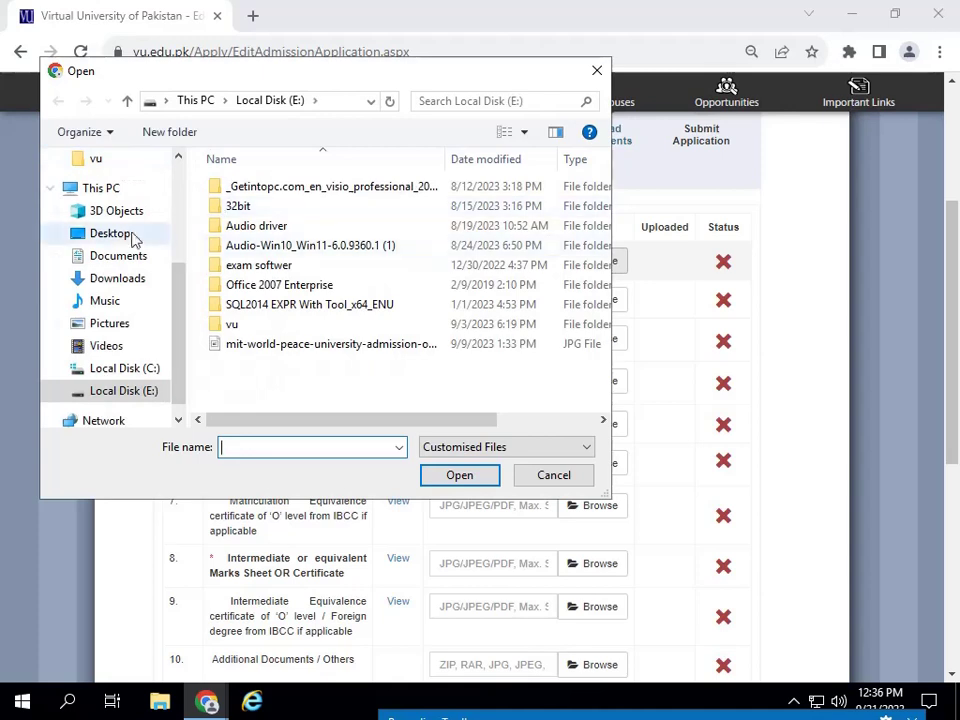
click(107, 235)
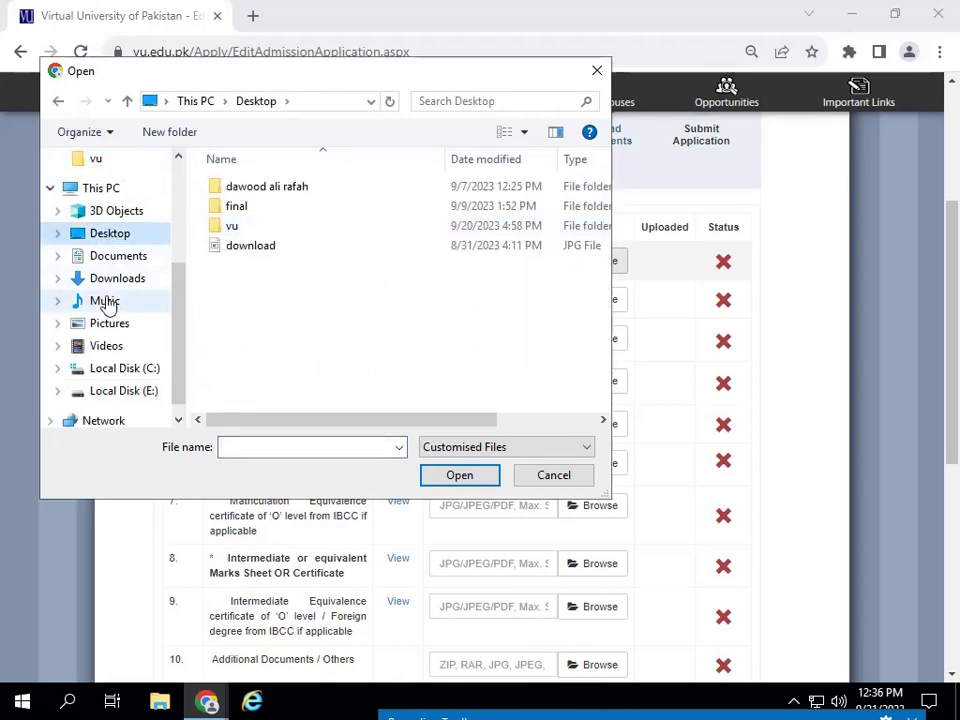
click(138, 321)
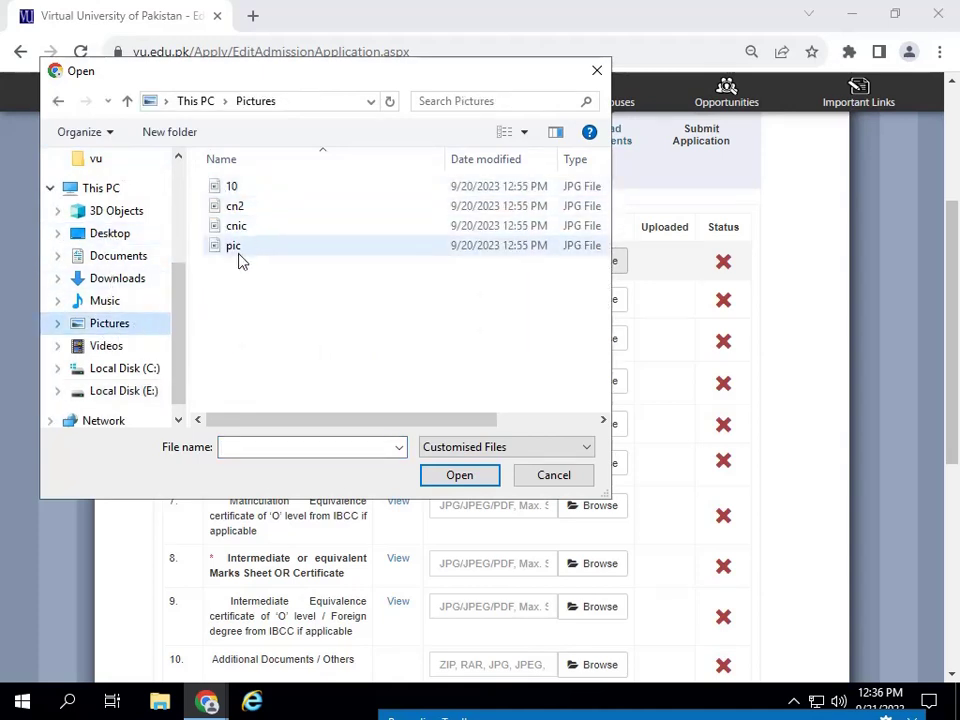
click(236, 247)
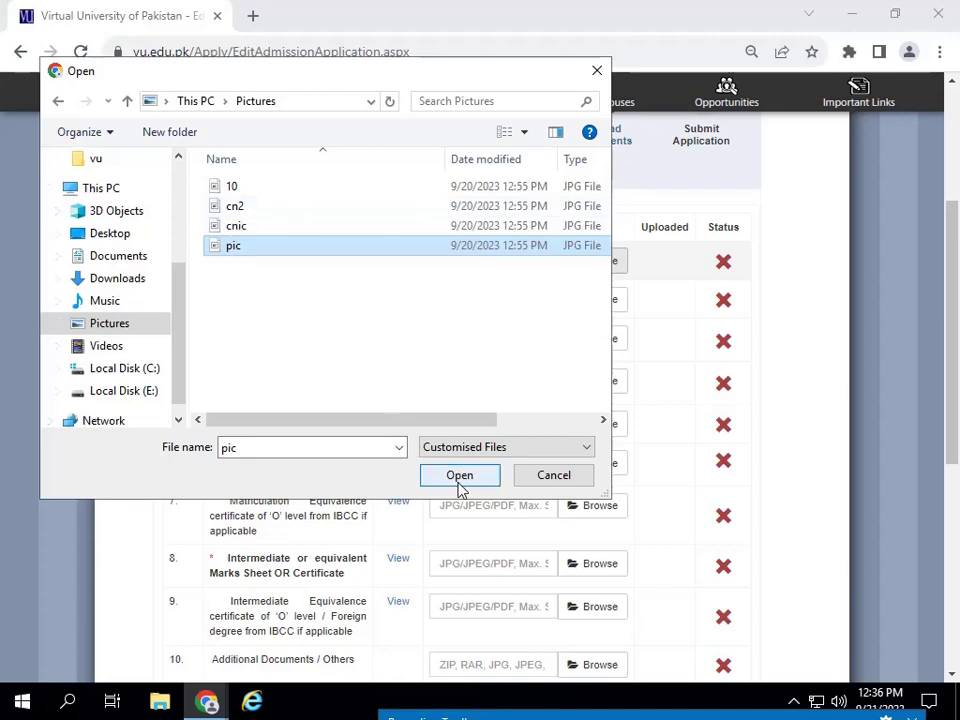
click(459, 477)
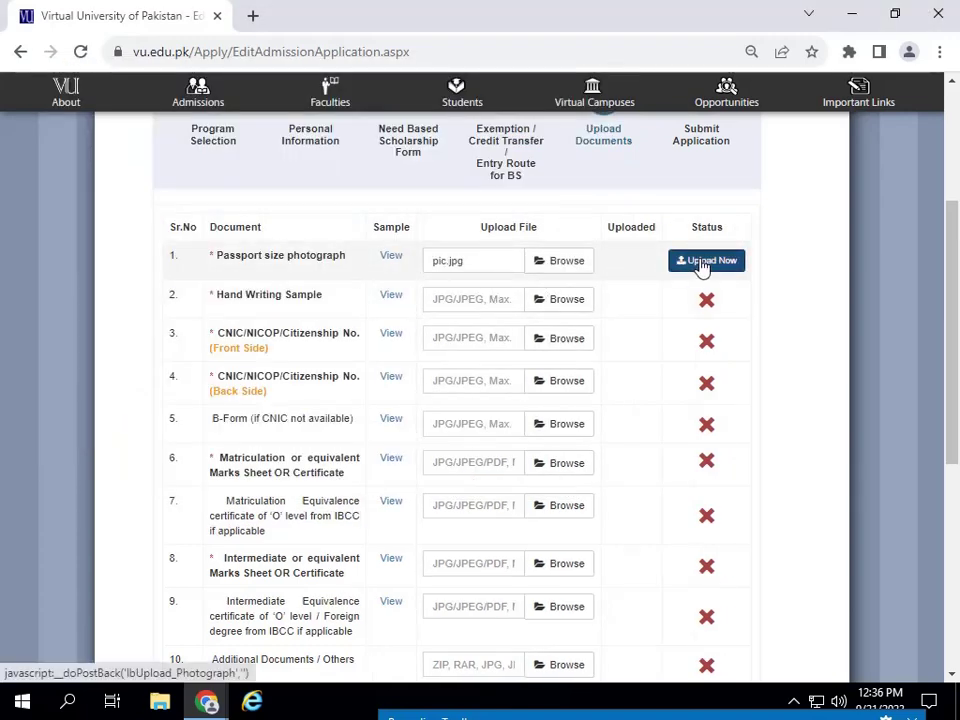
click(706, 262)
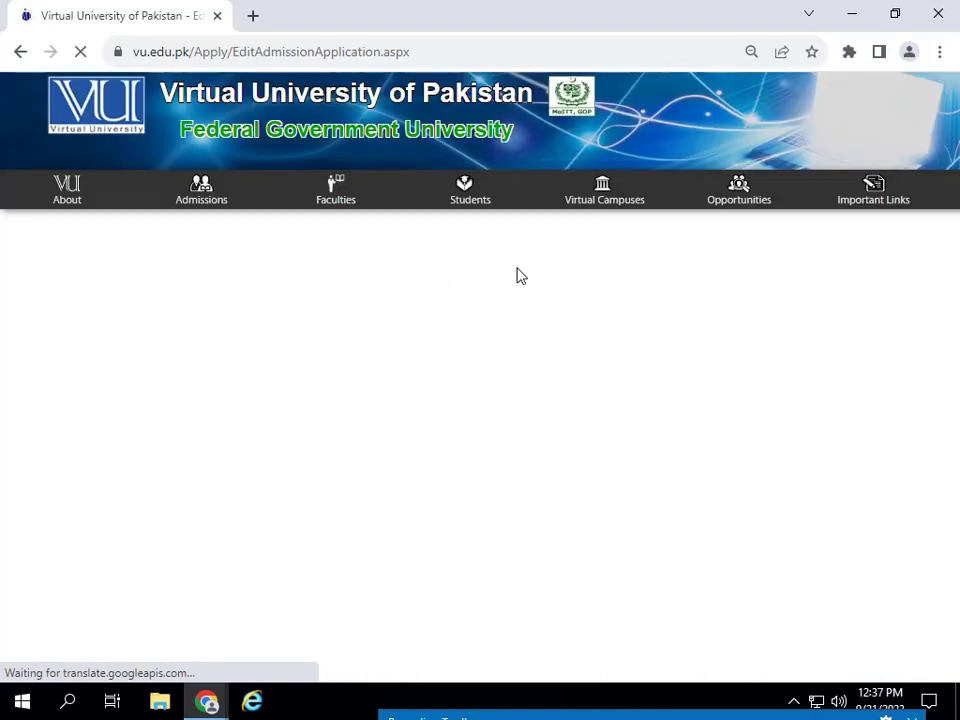
- Preview the Hand Writing Sample example document, then close it to return to the table
scroll(506, 455, down, 5)
scroll(506, 450, down, 3)
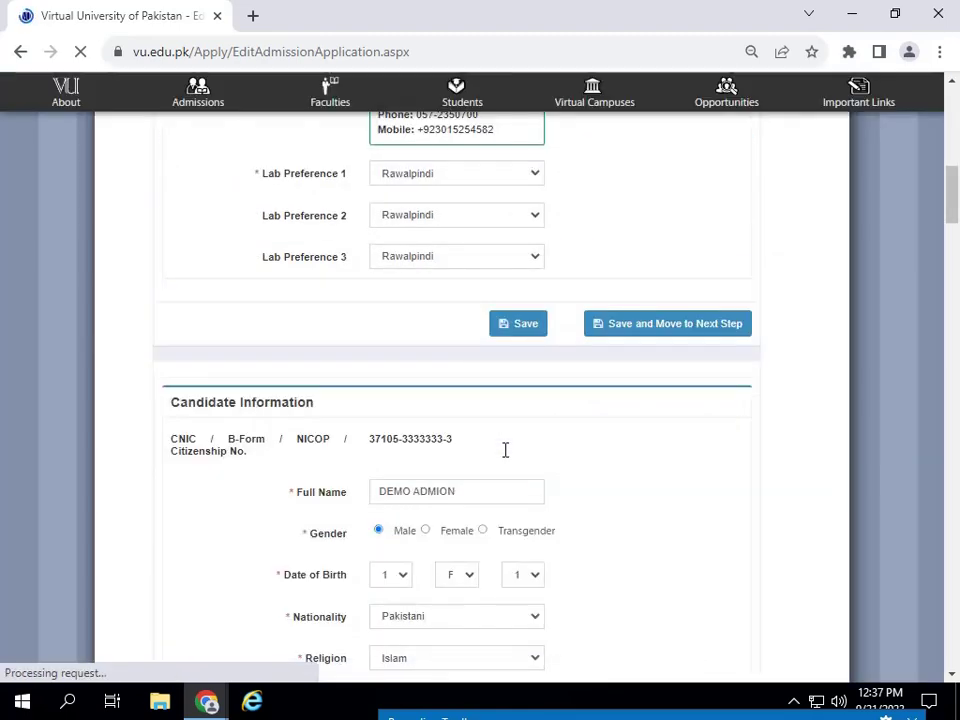
scroll(506, 450, up, 3)
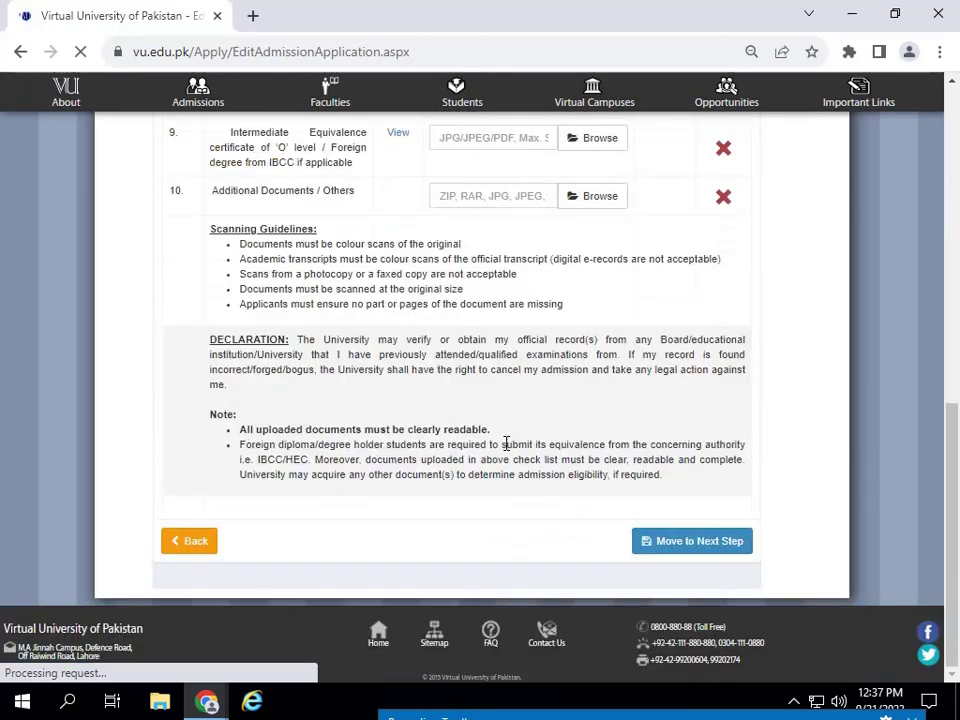
scroll(504, 443, up, 5)
scroll(506, 443, up, 4)
scroll(508, 439, down, 3)
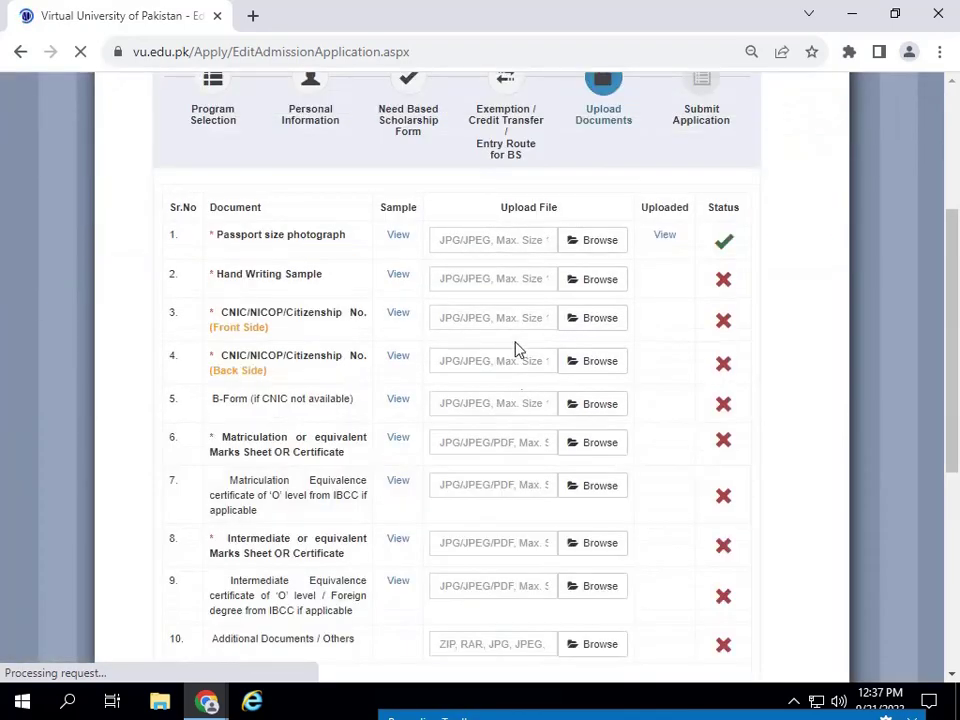
click(400, 276)
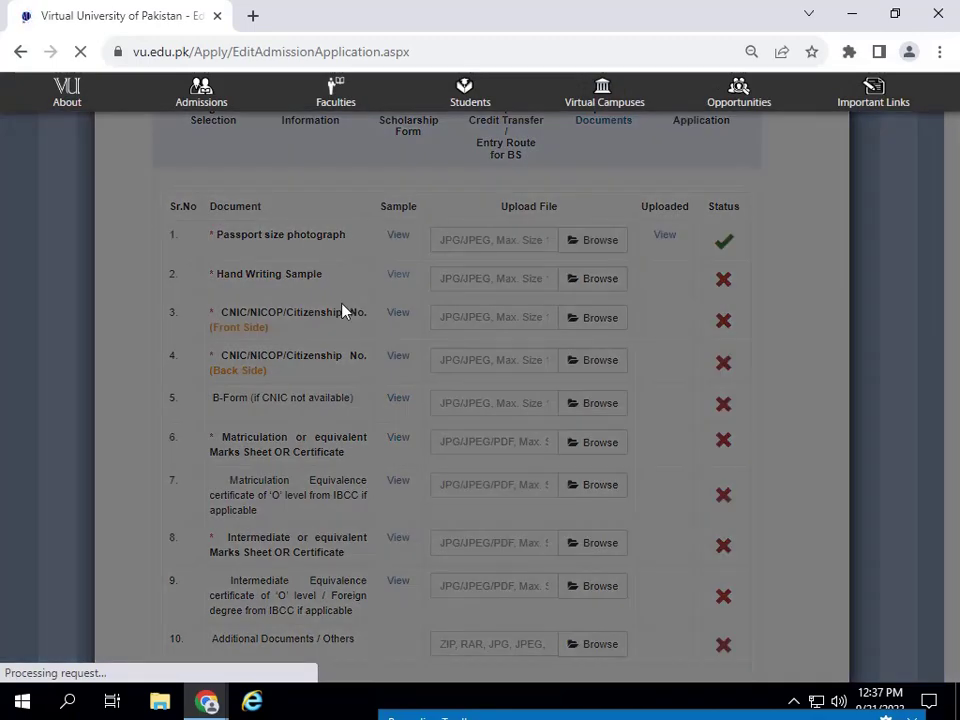
scroll(573, 453, down, 1)
scroll(580, 454, down, 2)
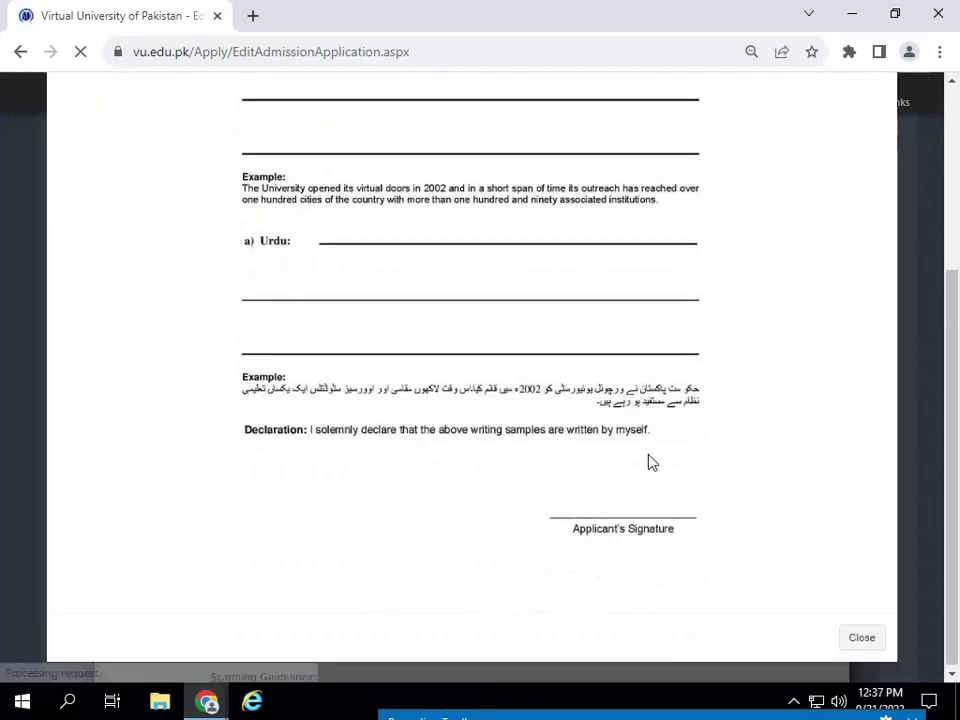
scroll(660, 440, up, 5)
click(879, 116)
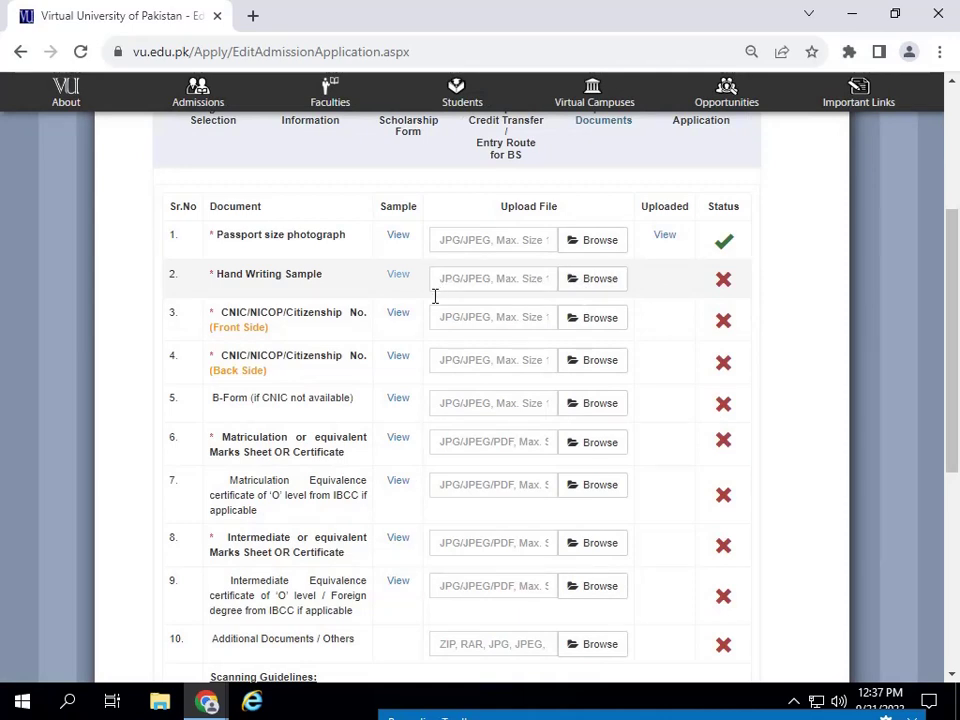
- Attach 10.jpg from Pictures to the Hand Writing Sample row and upload it
click(590, 286)
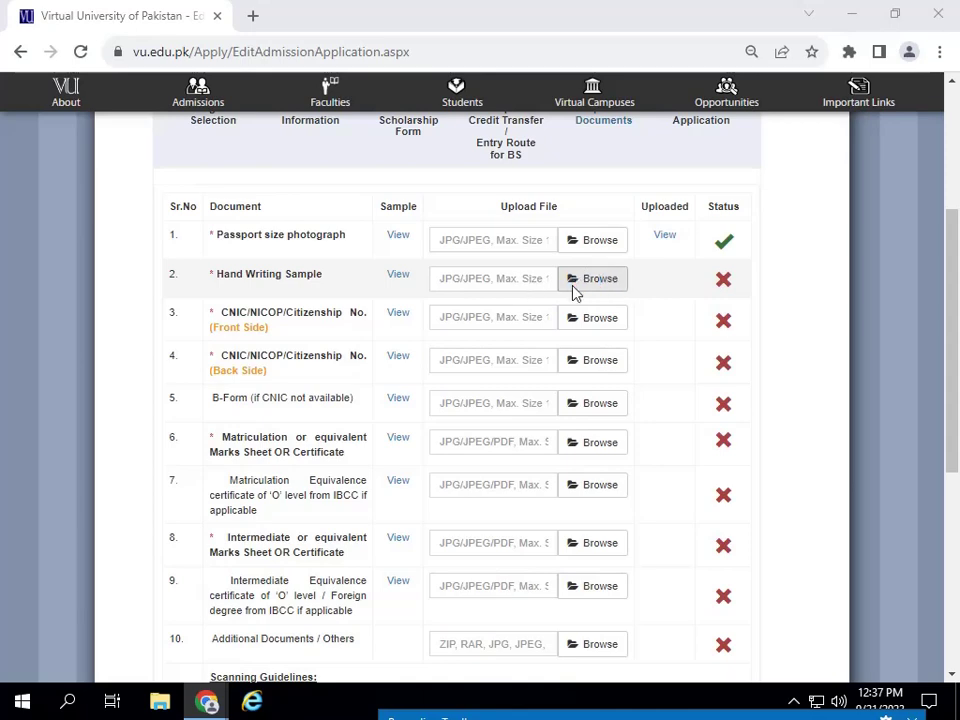
click(236, 206)
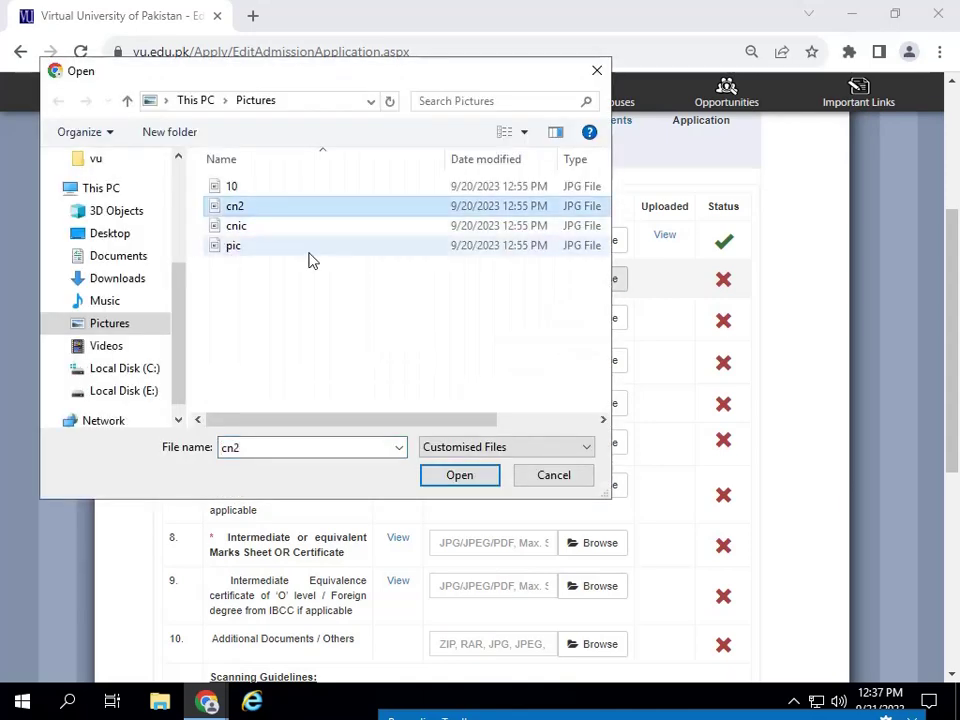
click(240, 189)
click(470, 478)
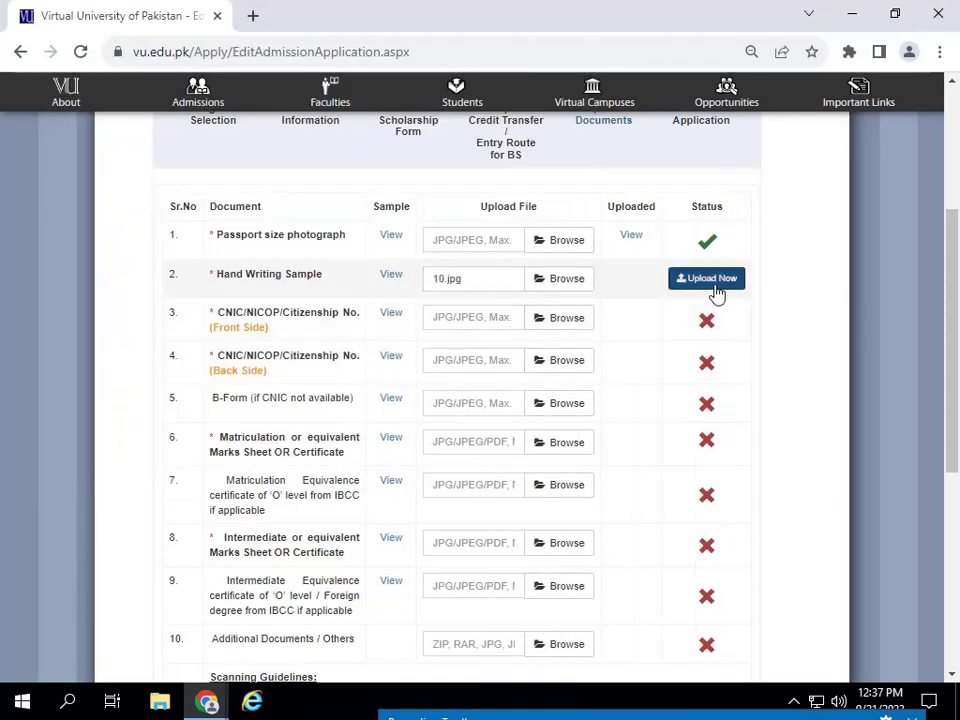
click(714, 286)
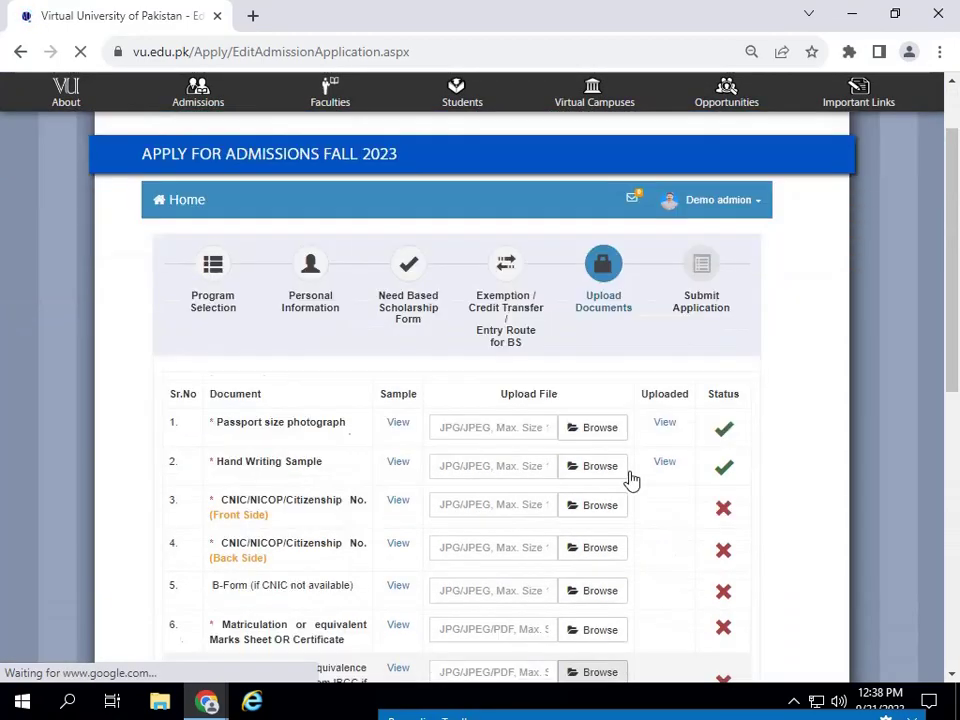
- Attach cnic.jpg from Pictures to the CNIC front-side row and upload it
scroll(630, 480, down, 3)
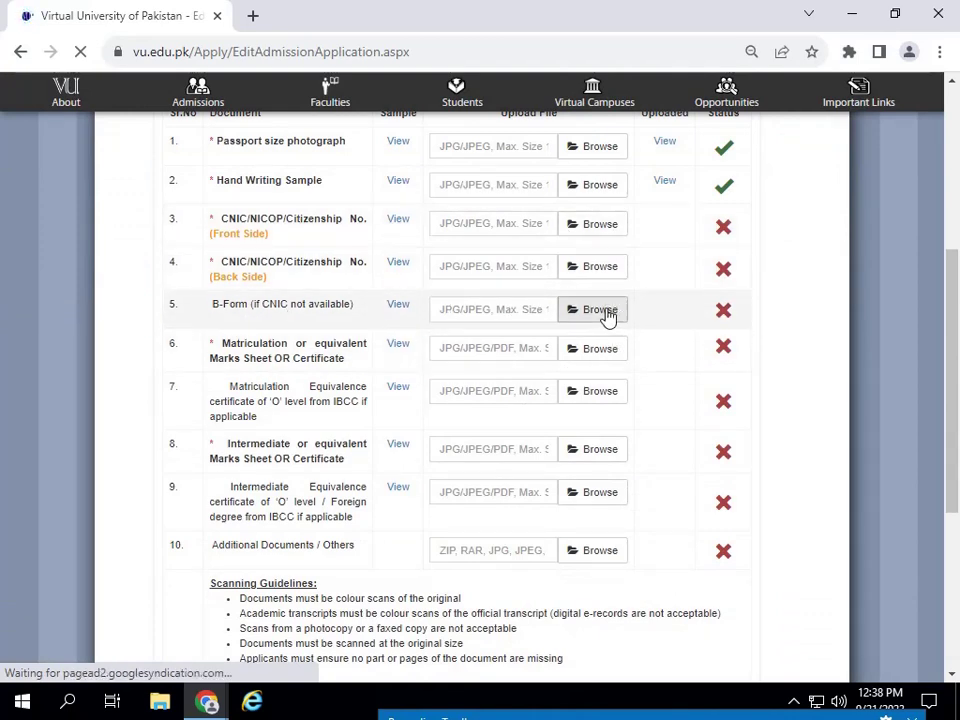
click(607, 314)
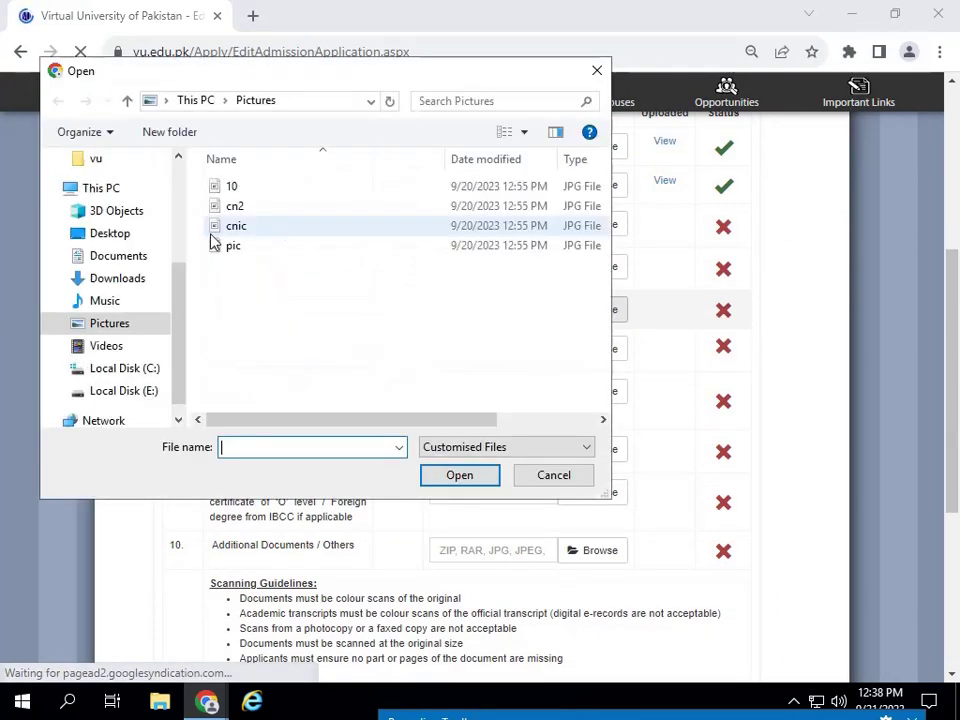
click(597, 70)
click(600, 223)
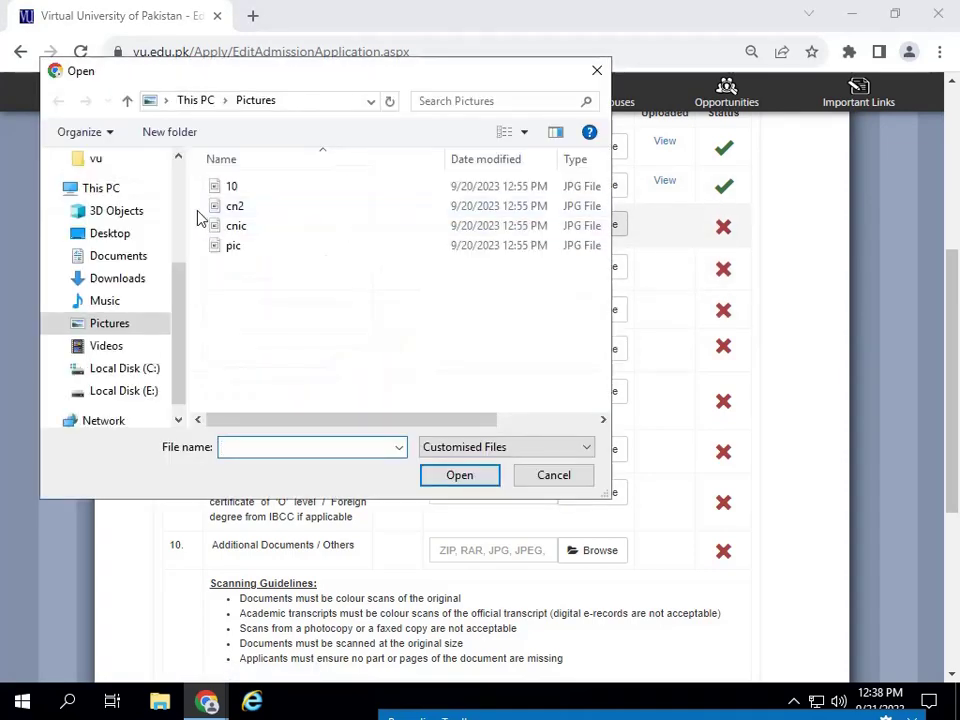
click(240, 207)
click(248, 227)
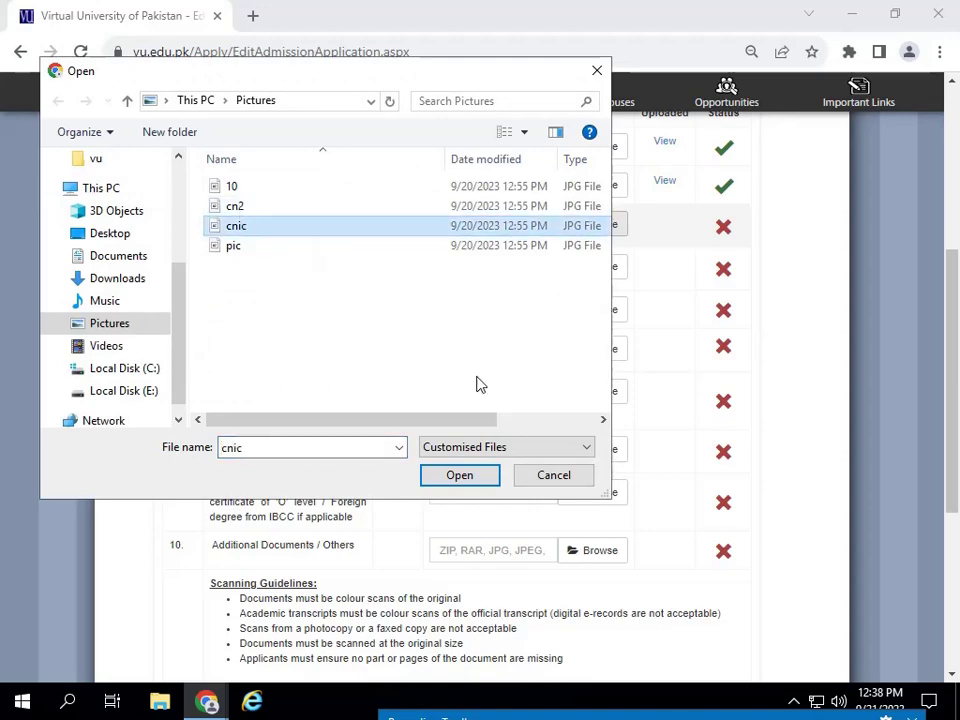
click(468, 475)
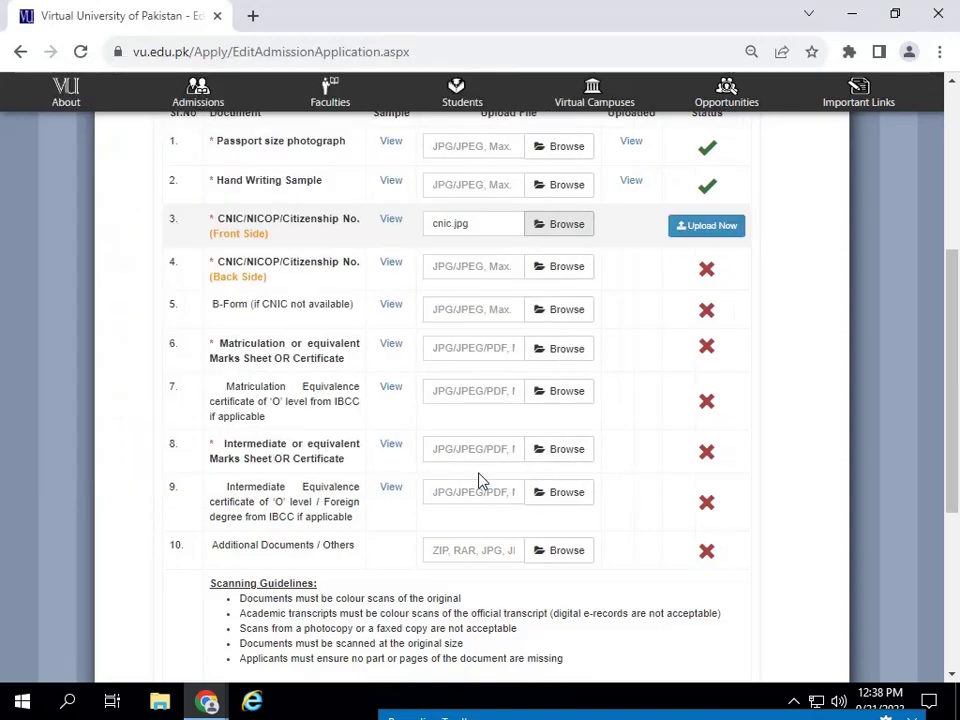
click(709, 228)
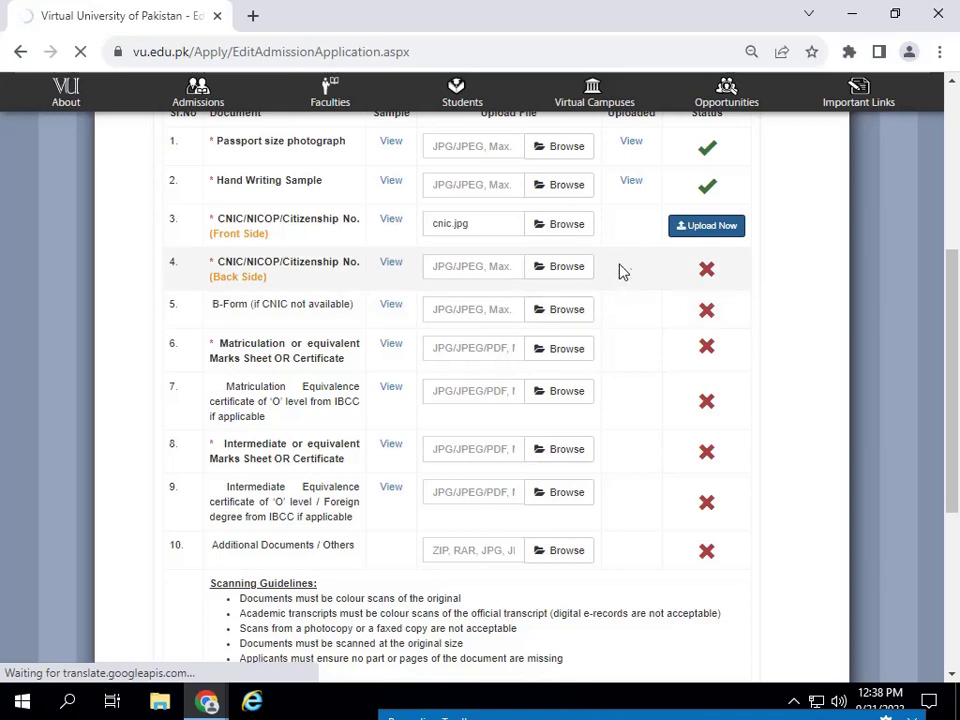
click(551, 227)
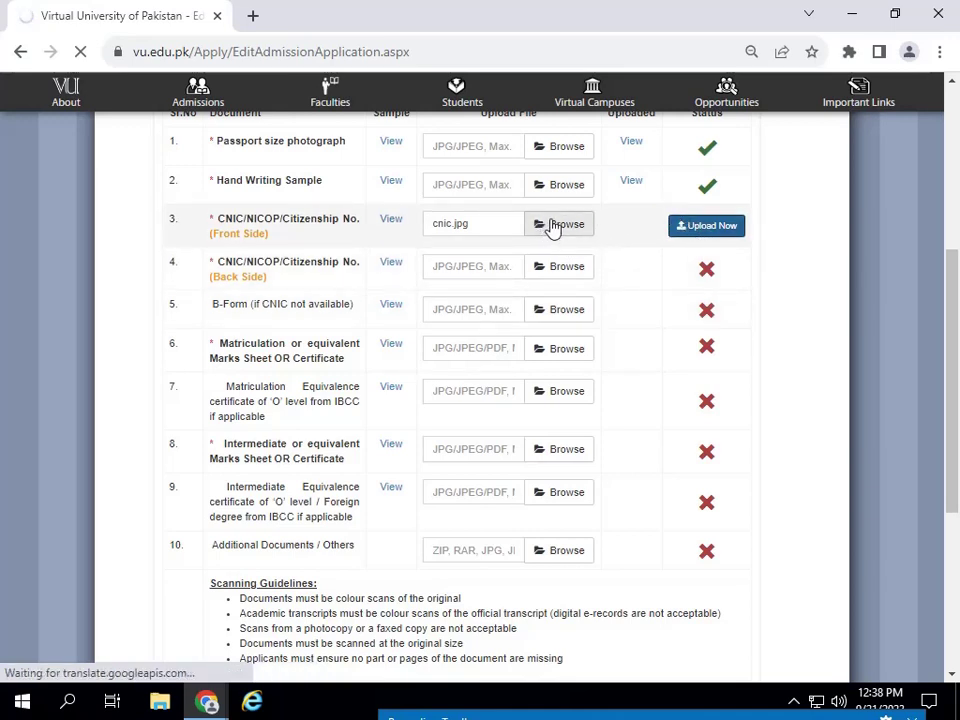
- Choose file 10 from Pictures for the B-Form row
click(565, 312)
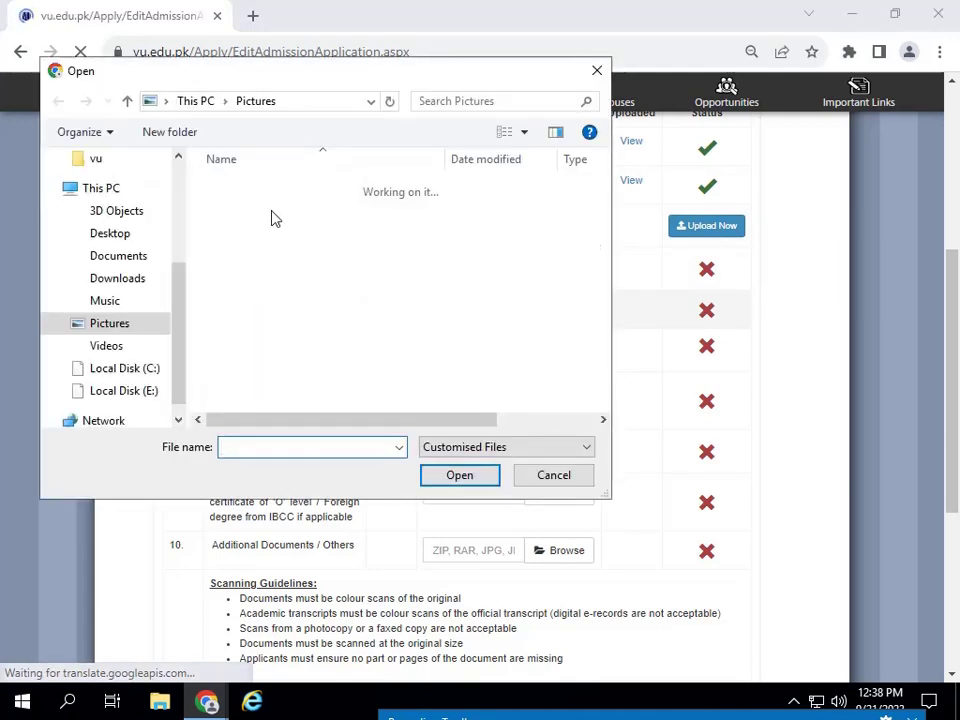
click(234, 188)
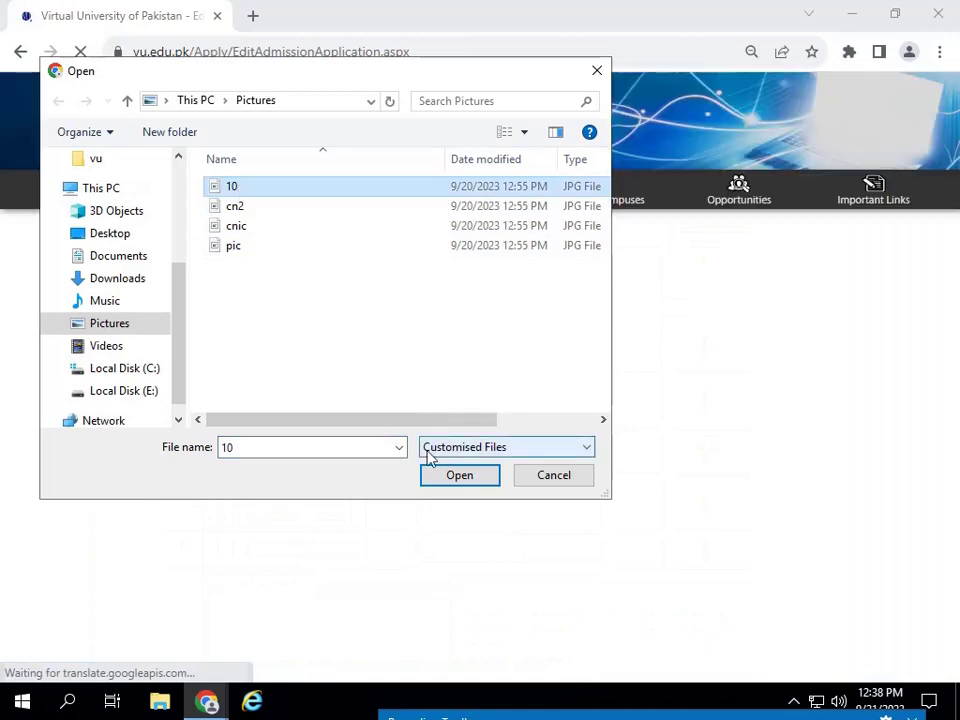
click(440, 475)
scroll(482, 407, down, 15)
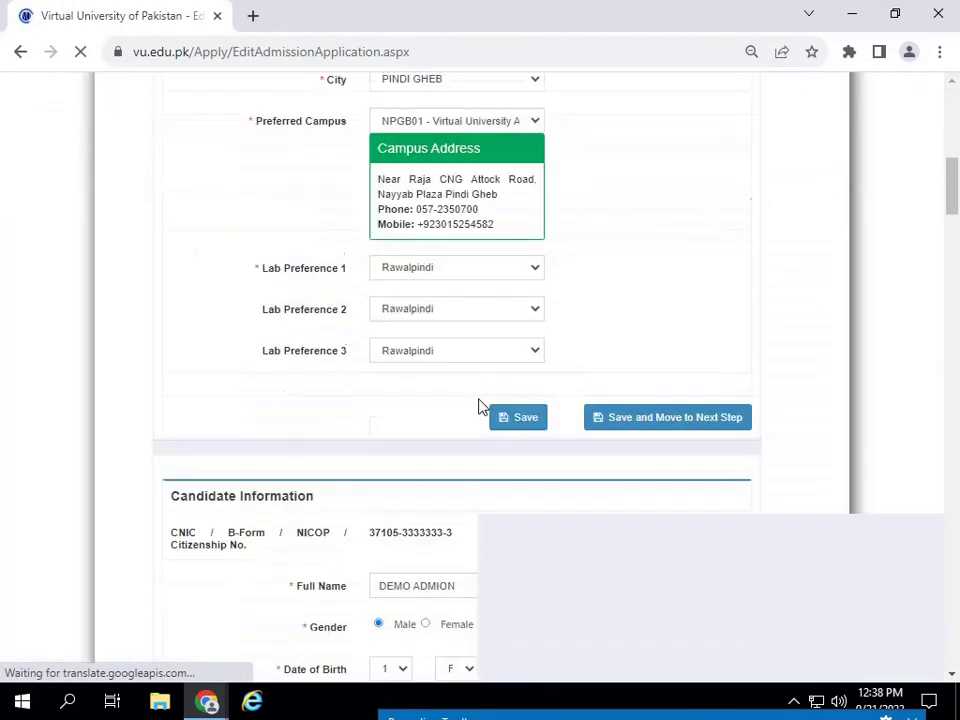
- Attach 10.jpg from Pictures to the B-Form row and upload it
scroll(583, 360, down, 20)
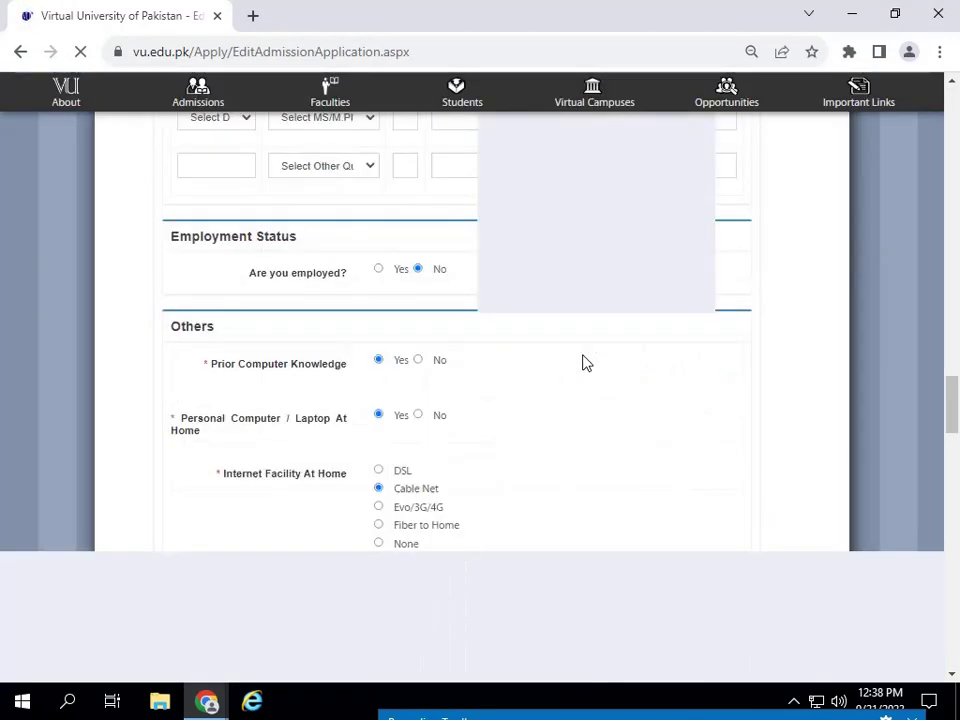
scroll(585, 356, up, 6)
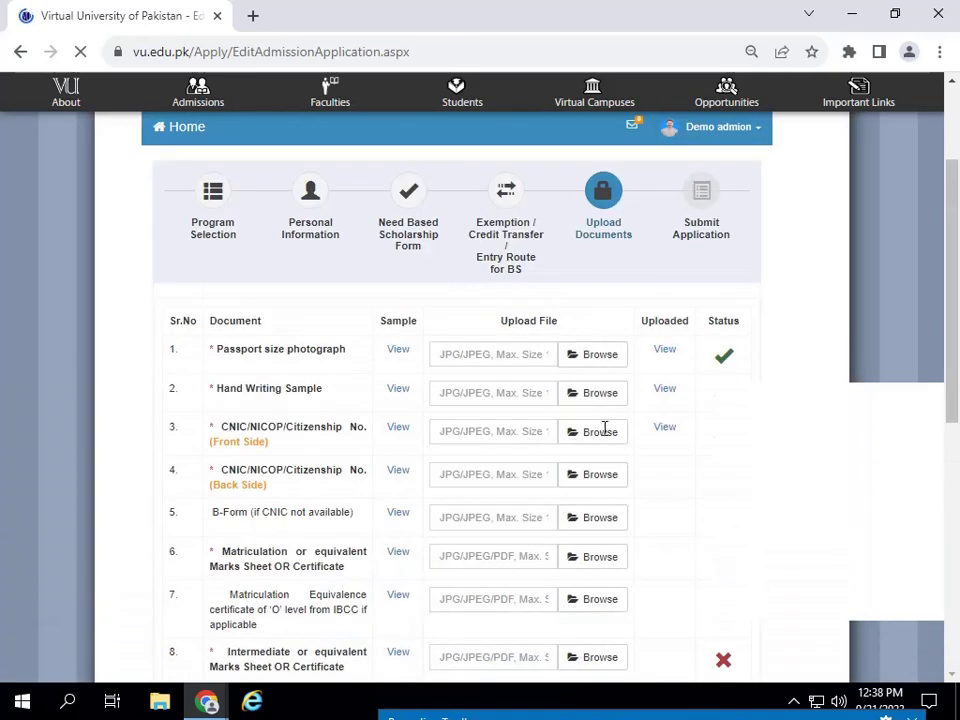
scroll(481, 503, down, 2)
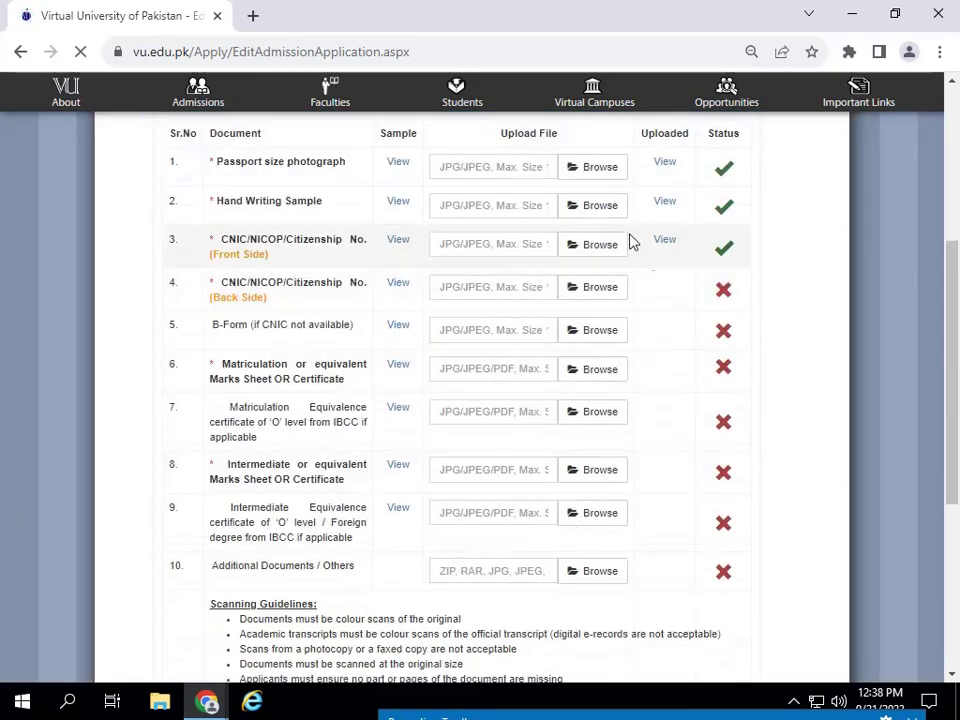
click(588, 332)
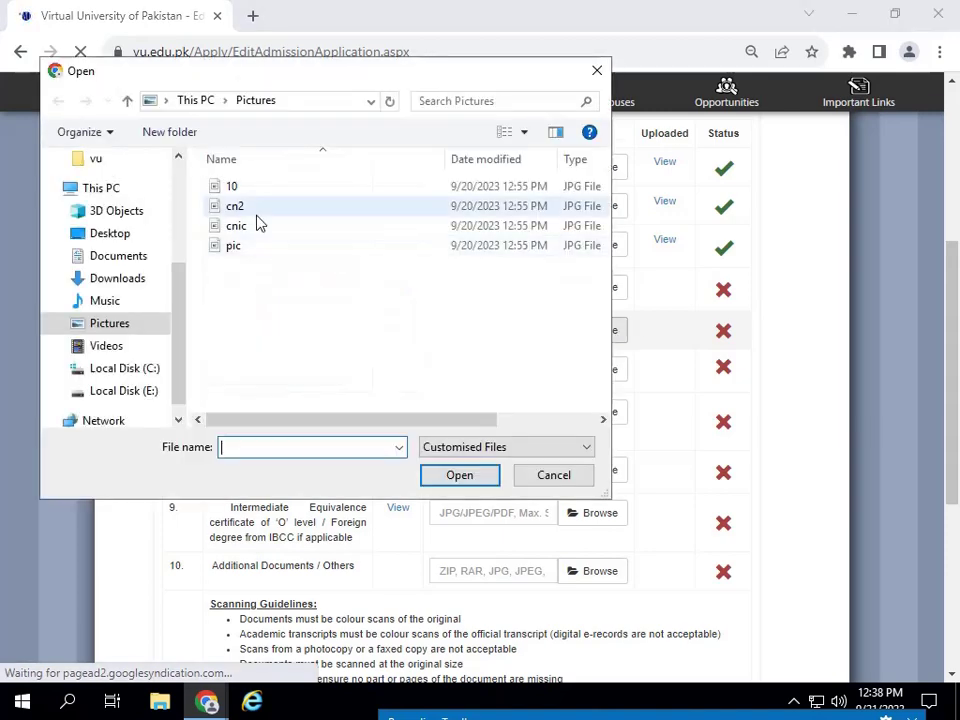
click(233, 188)
click(461, 476)
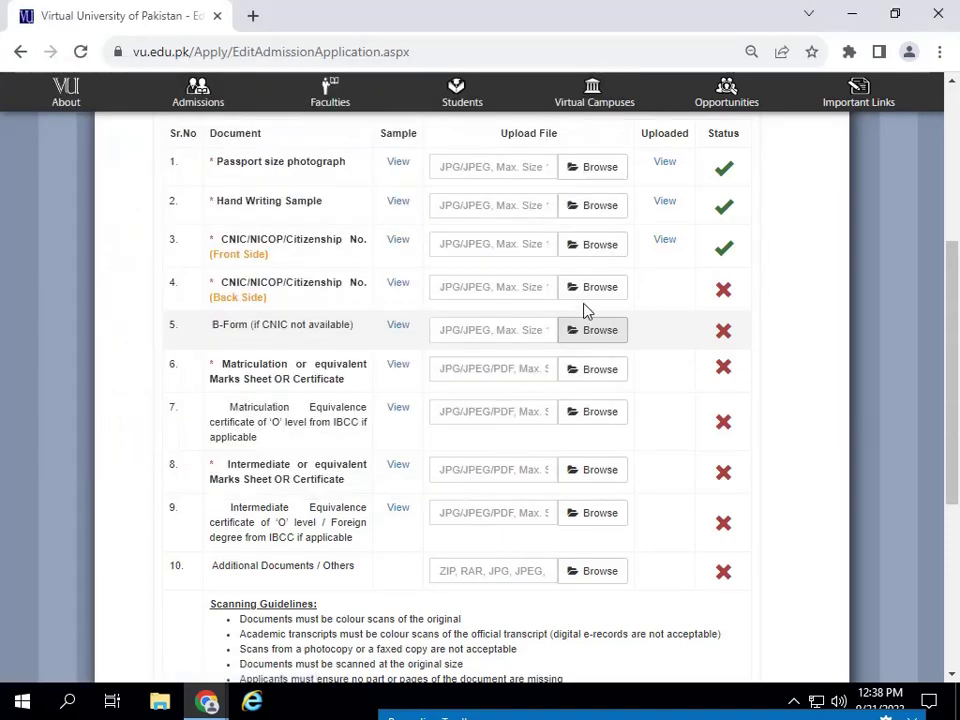
click(678, 340)
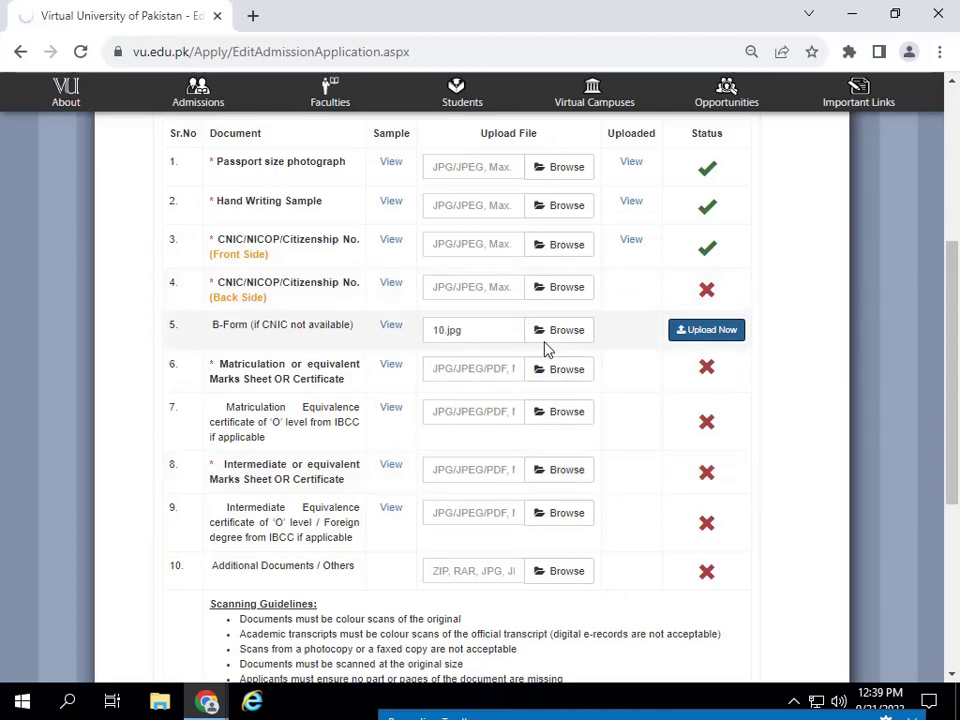
scroll(958, 254, up, 1)
scroll(958, 254, up, 2)
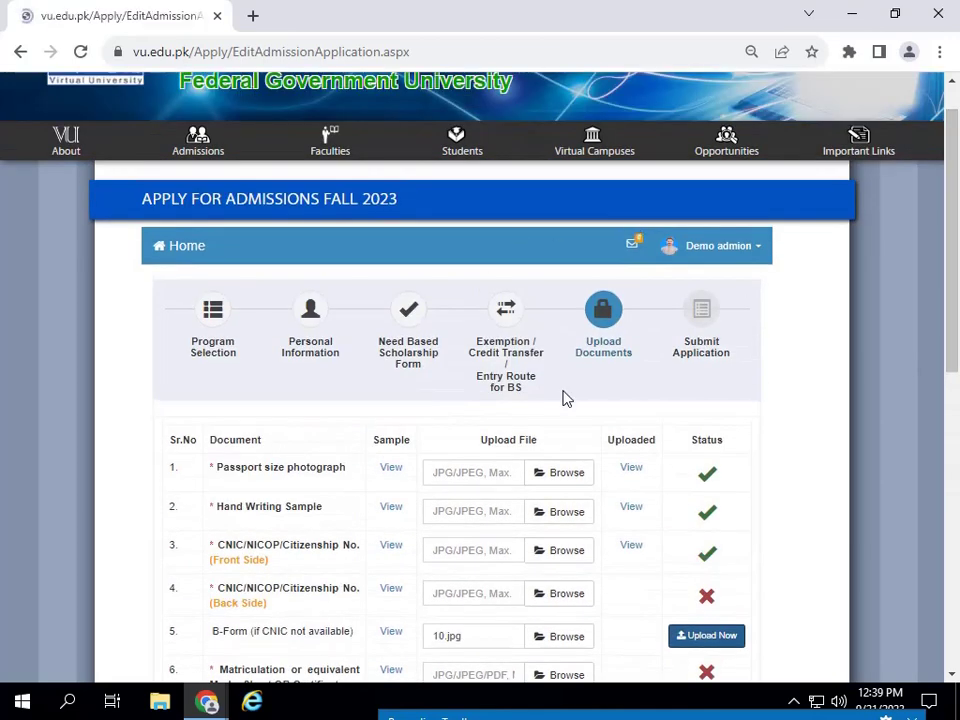
click(620, 381)
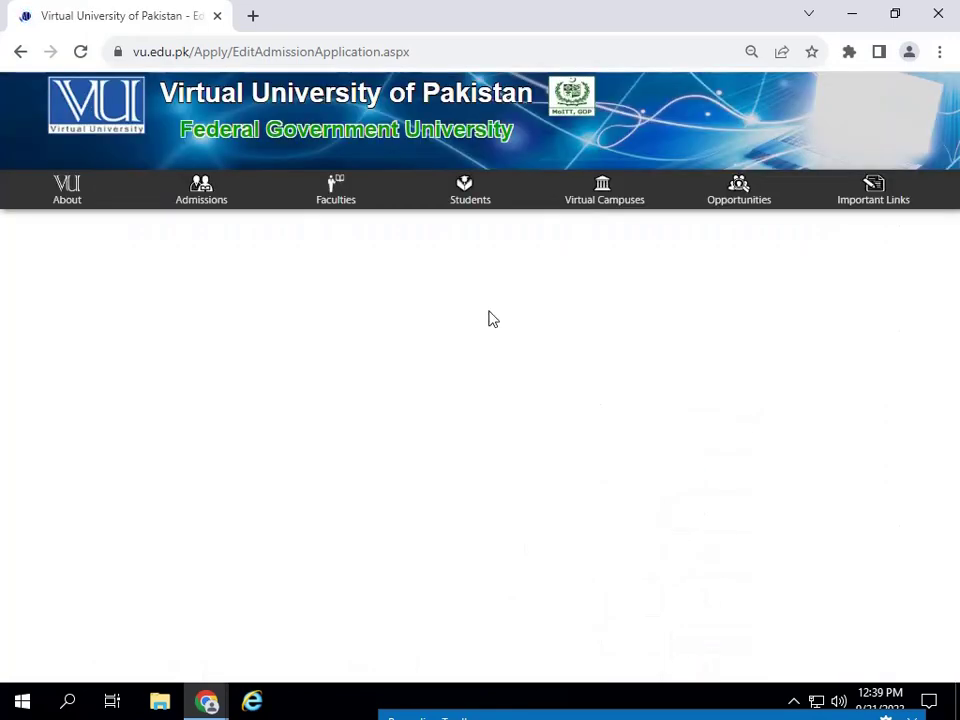
- Begin choosing a file for the Matriculation marks sheet row
scroll(489, 467, down, 20)
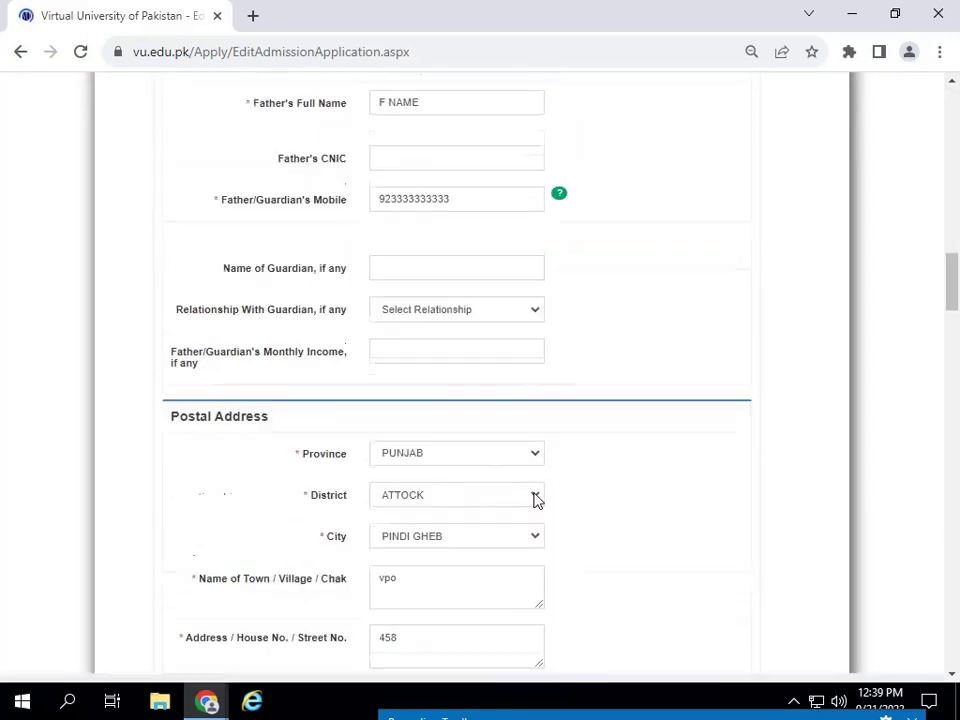
scroll(497, 489, down, 15)
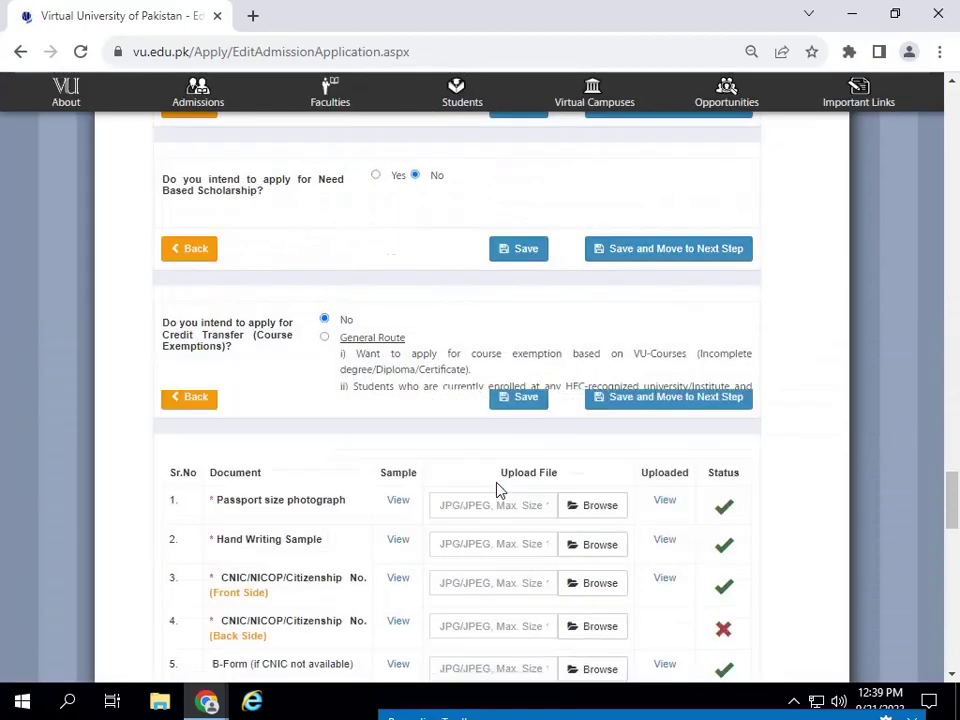
scroll(611, 456, up, 5)
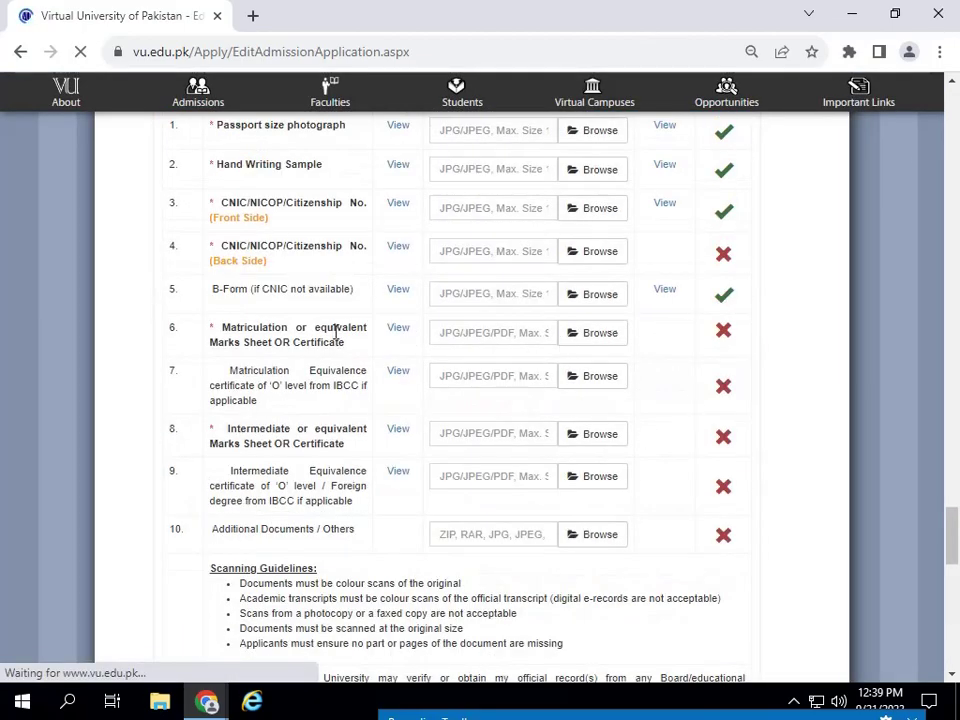
scroll(236, 289, up, 3)
scroll(697, 533, down, 1)
scroll(697, 533, down, 2)
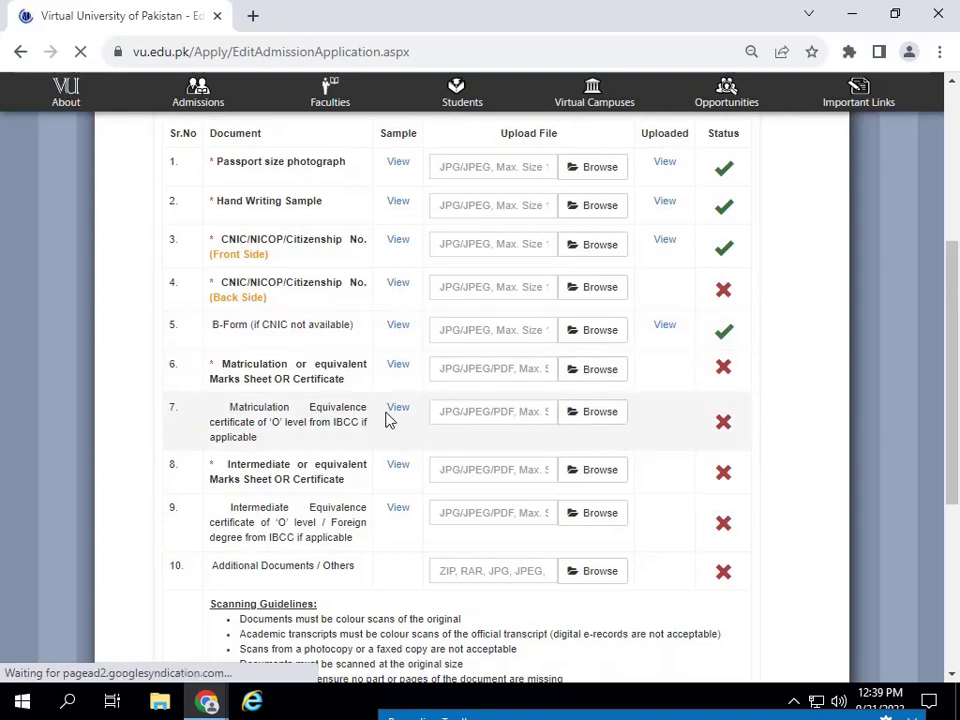
click(596, 372)
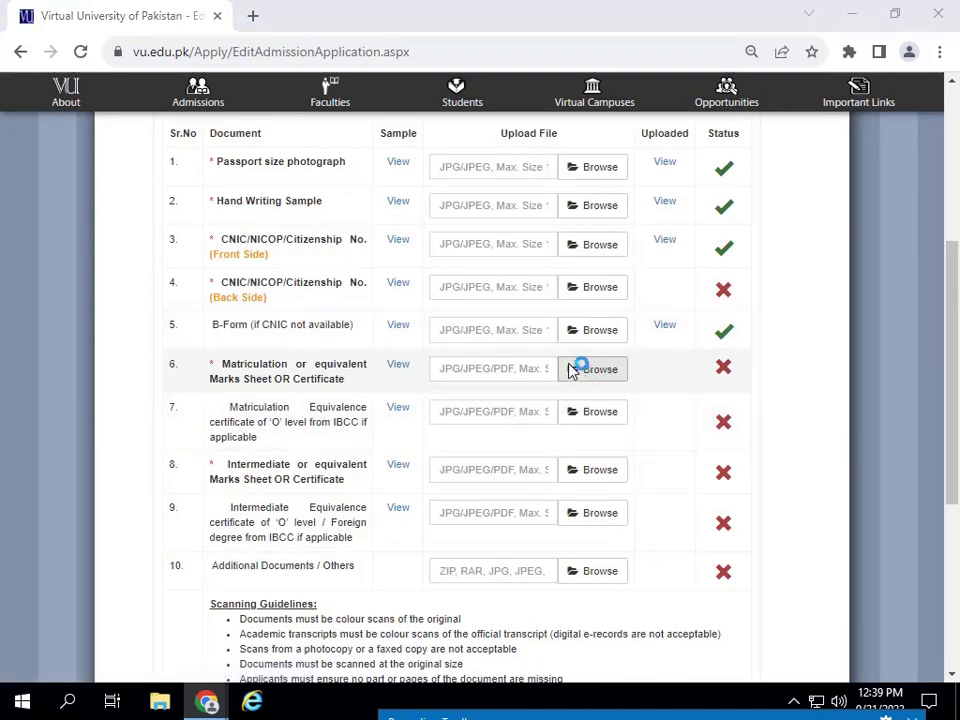
- Attach 10.jpg from Pictures to the Matriculation marks sheet row and upload it
click(224, 188)
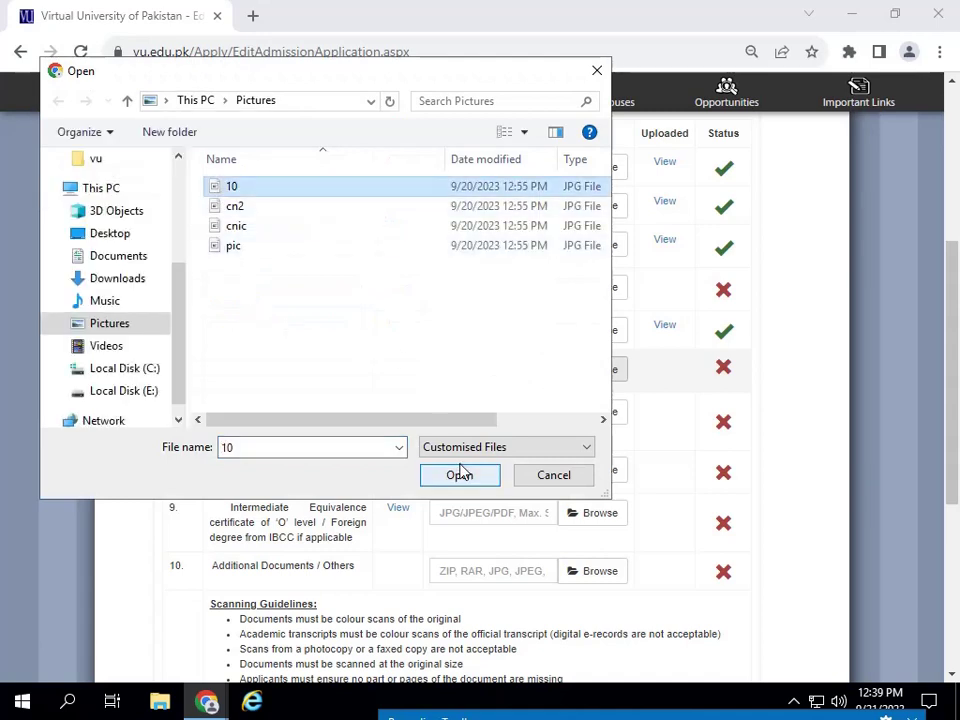
click(460, 475)
click(700, 379)
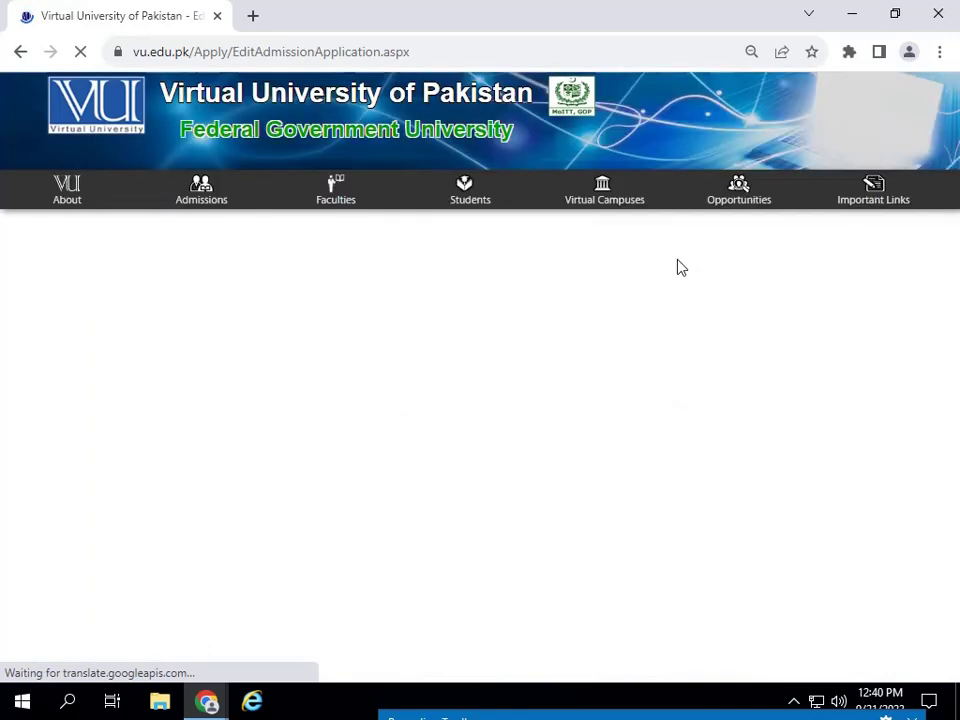
scroll(603, 476, down, 1)
scroll(603, 476, down, 20)
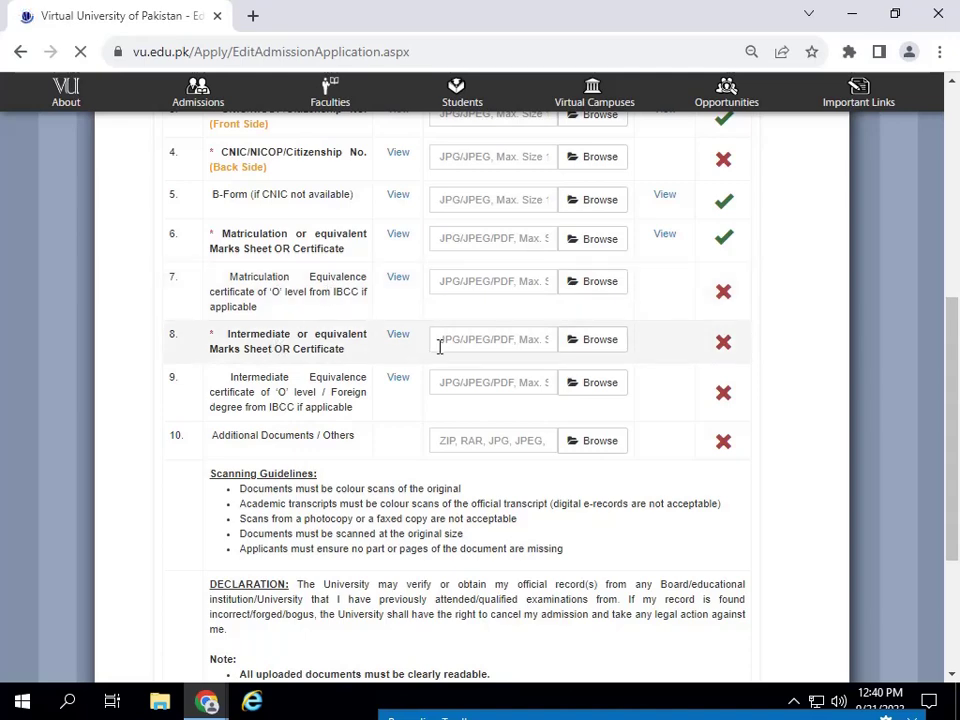
- Upload 10.jpg from Pictures as the Intermediate marks sheet
click(595, 348)
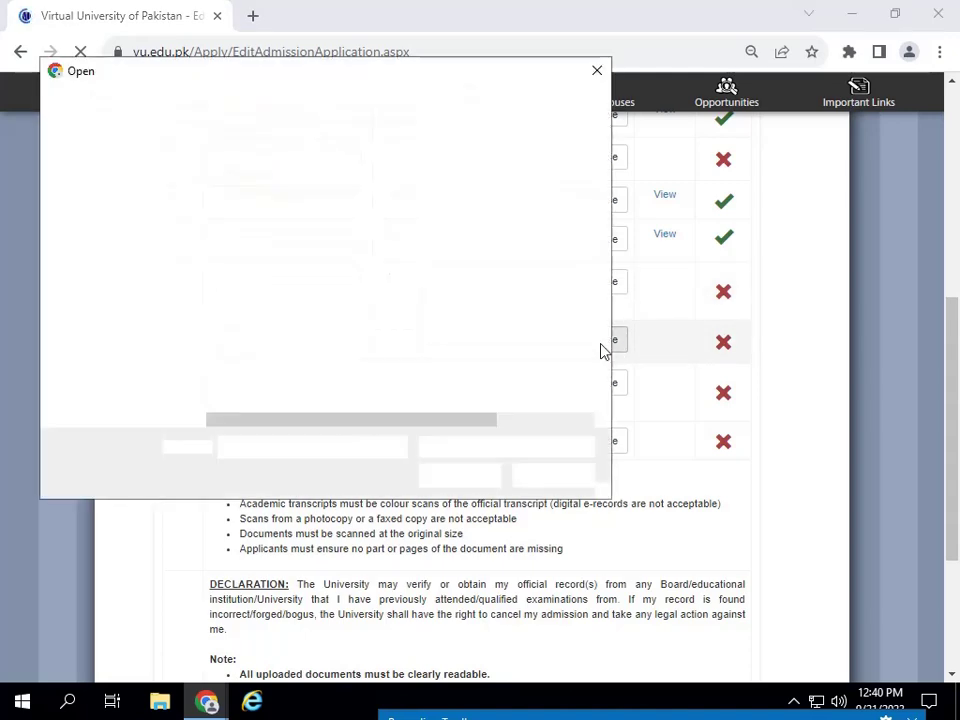
click(234, 188)
click(460, 478)
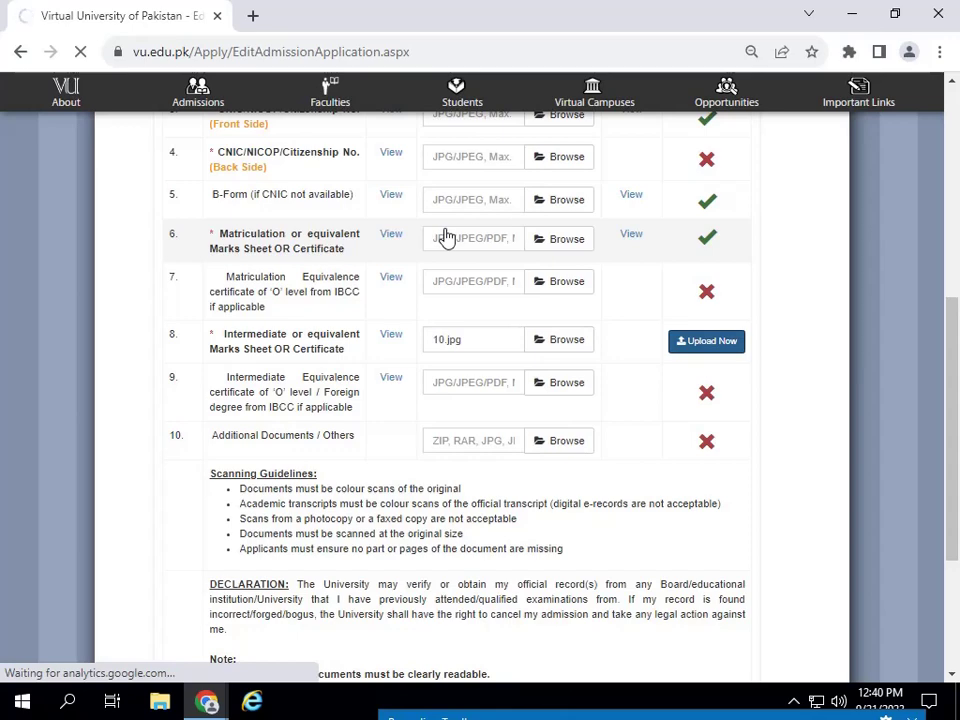
scroll(460, 330, down, 5)
scroll(500, 450, up, 6)
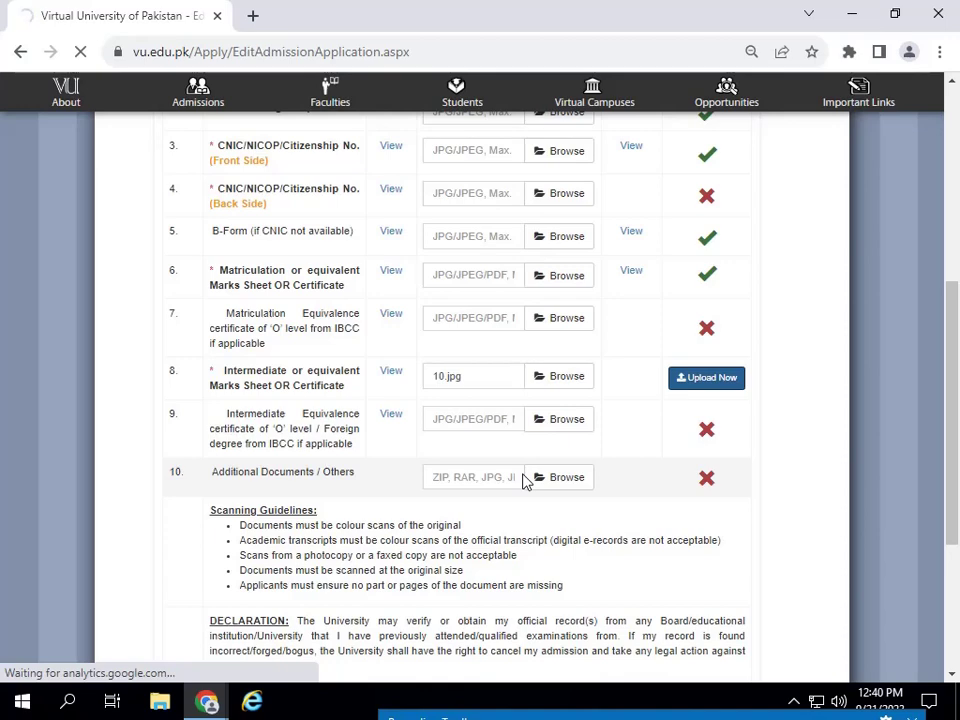
scroll(558, 592, down, 3)
click(598, 712)
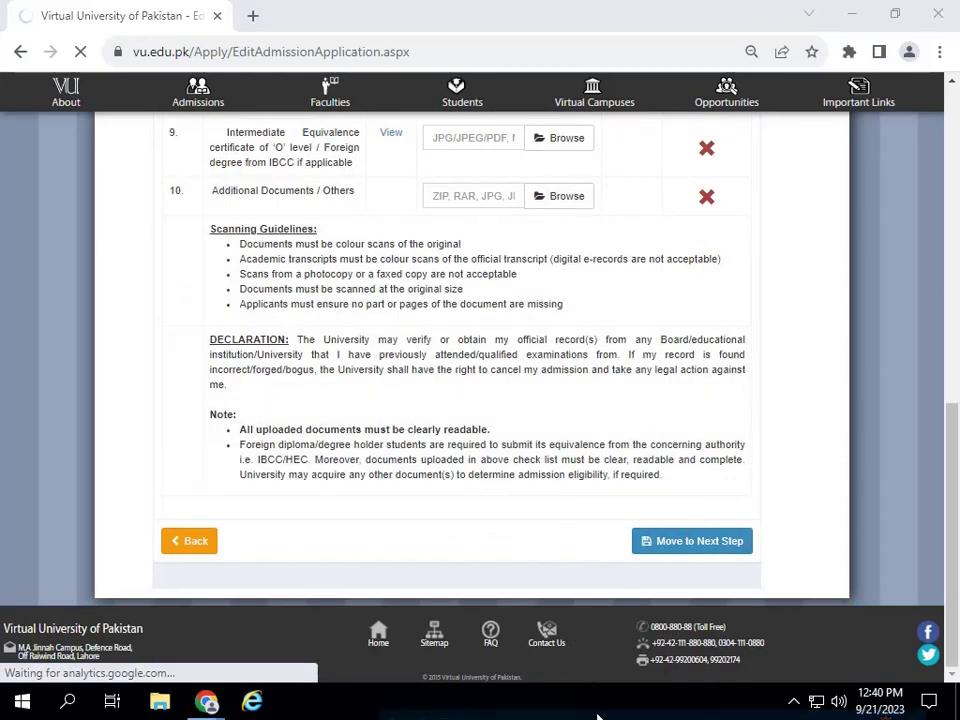
- Scroll to the bottom of Upload Documents and try Move to Next Step
scroll(566, 358, up, 3)
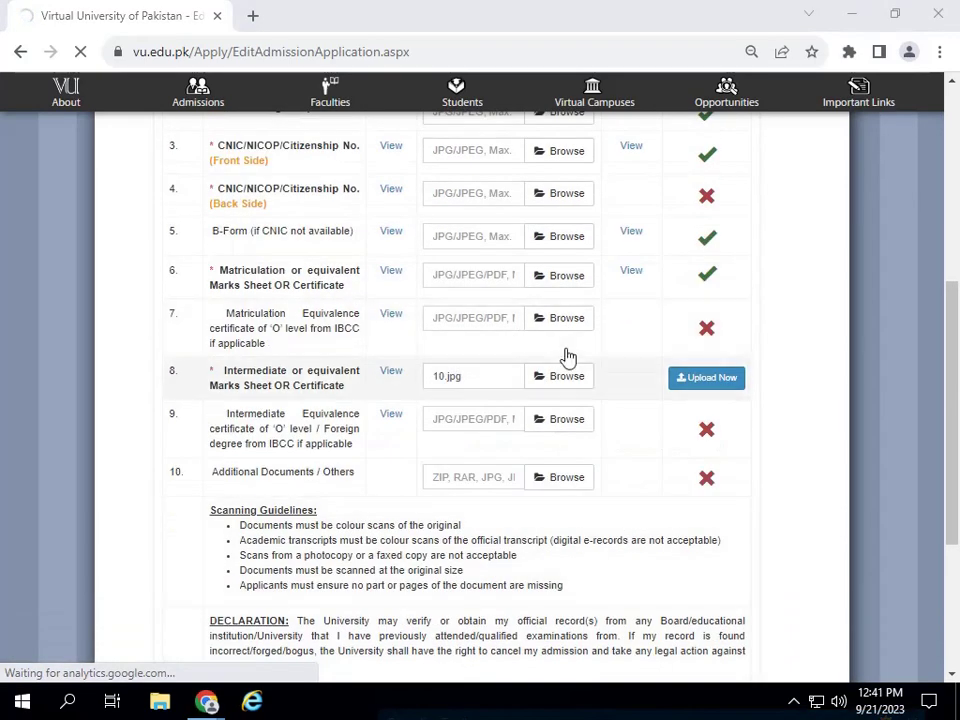
scroll(600, 400, down, 3)
scroll(620, 440, up, 10)
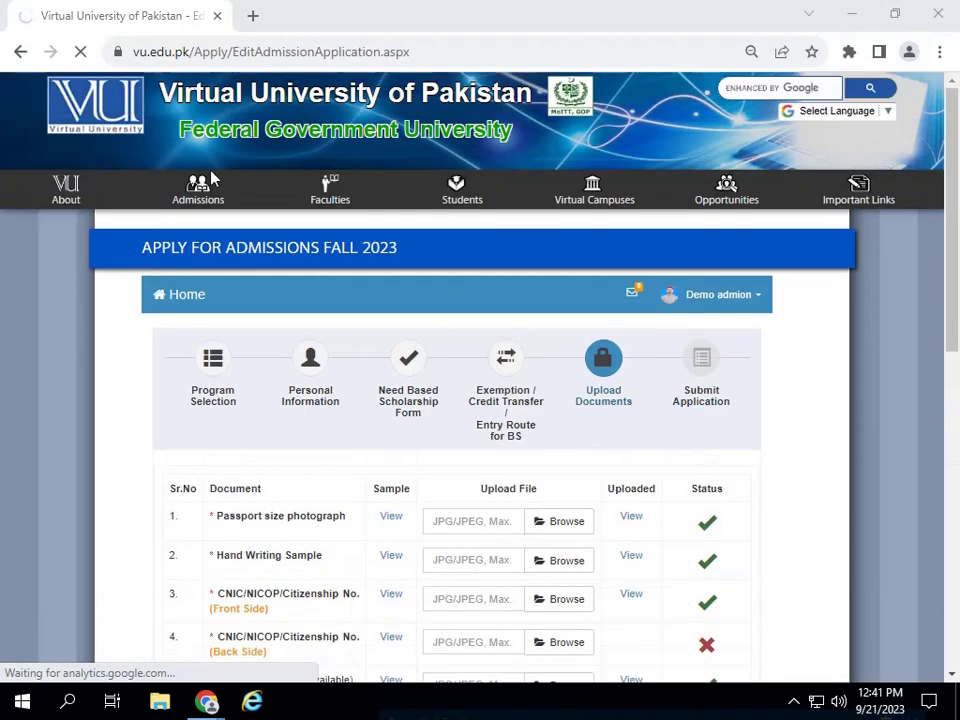
scroll(560, 600, down, 10)
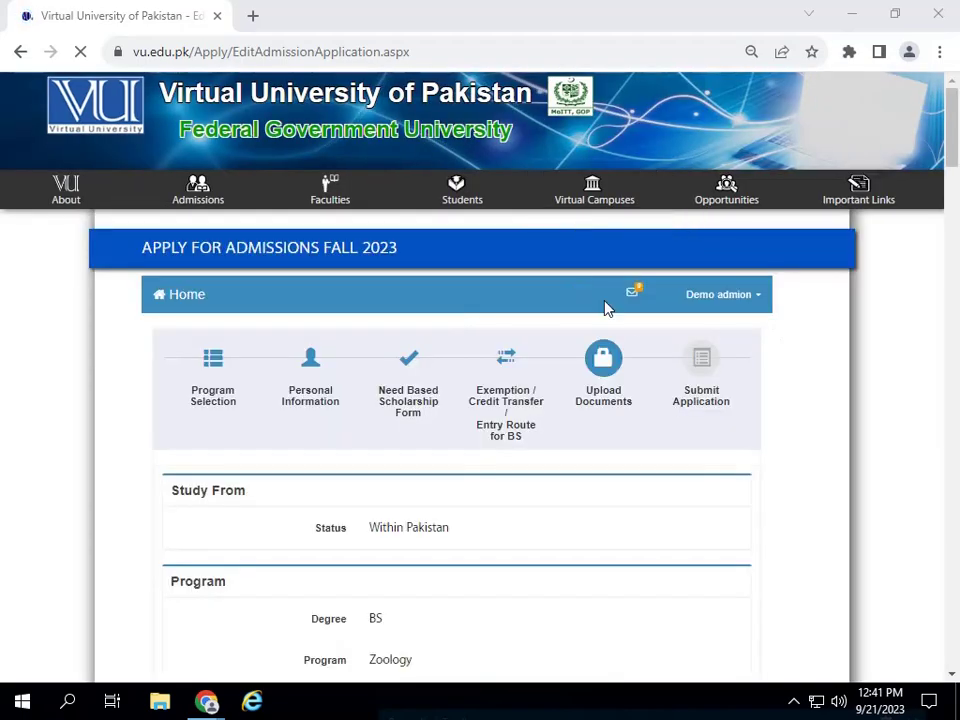
scroll(842, 529, down, 10)
scroll(783, 528, down, 20)
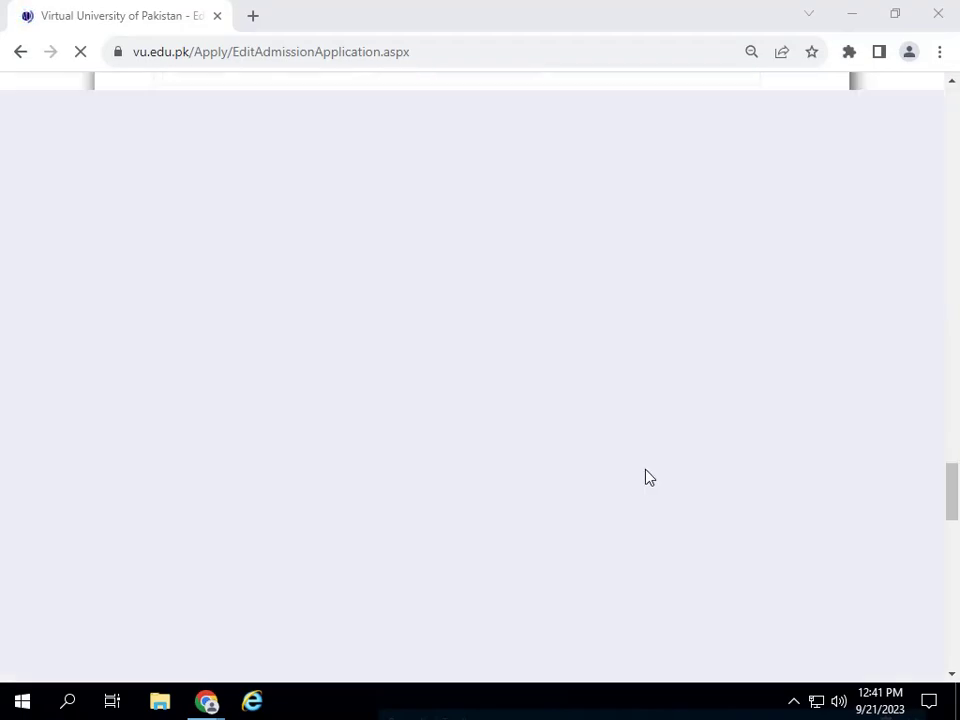
scroll(392, 349, up, 15)
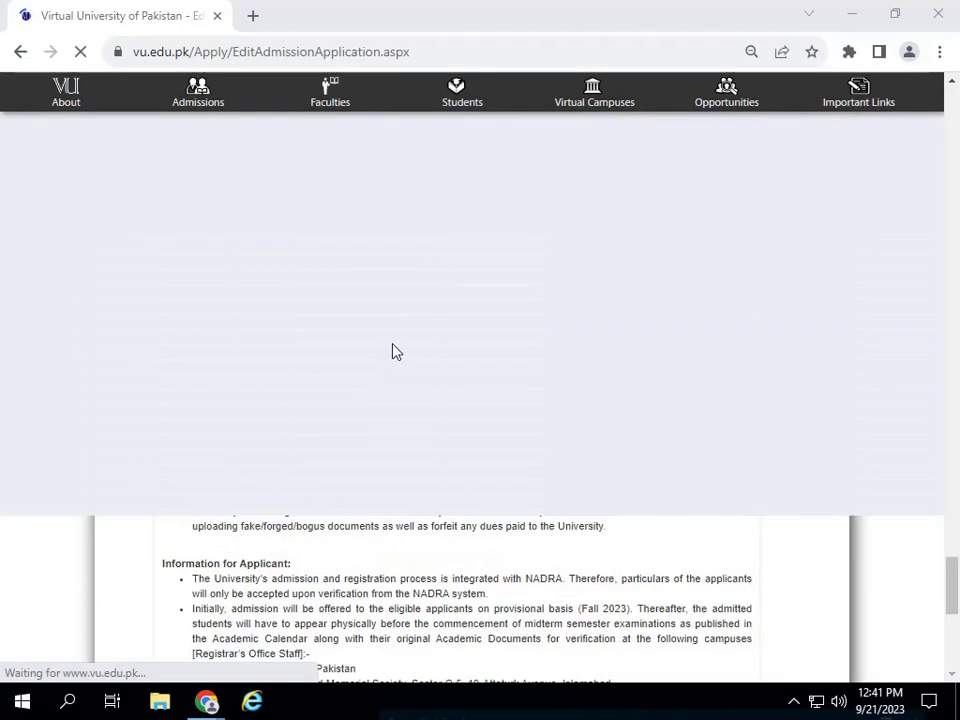
scroll(610, 410, down, 5)
scroll(681, 400, up, 10)
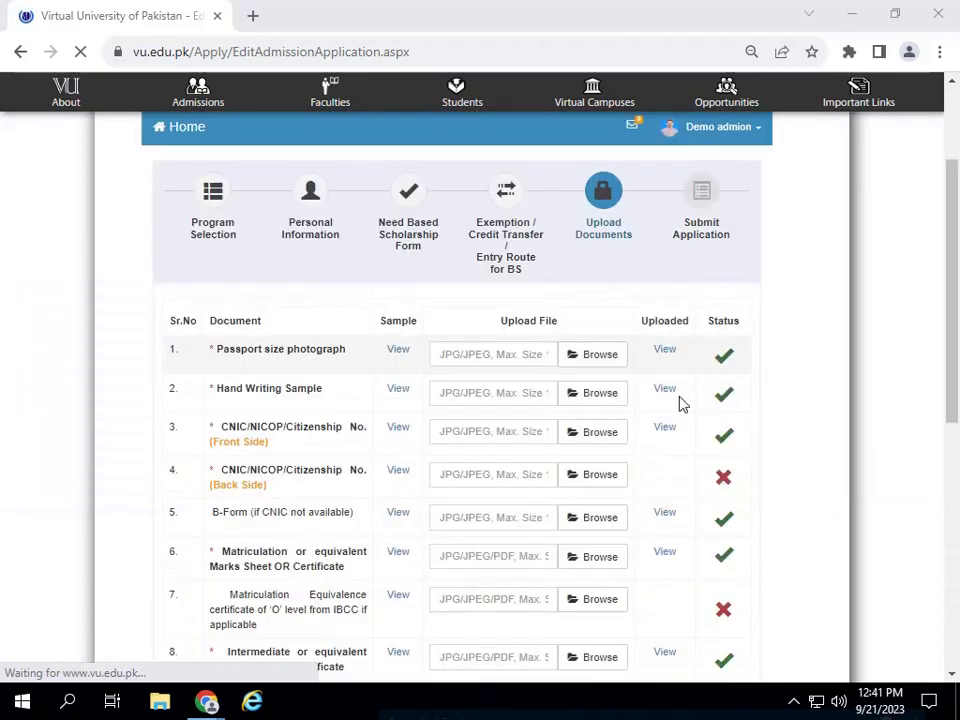
scroll(677, 450, down, 8)
click(697, 544)
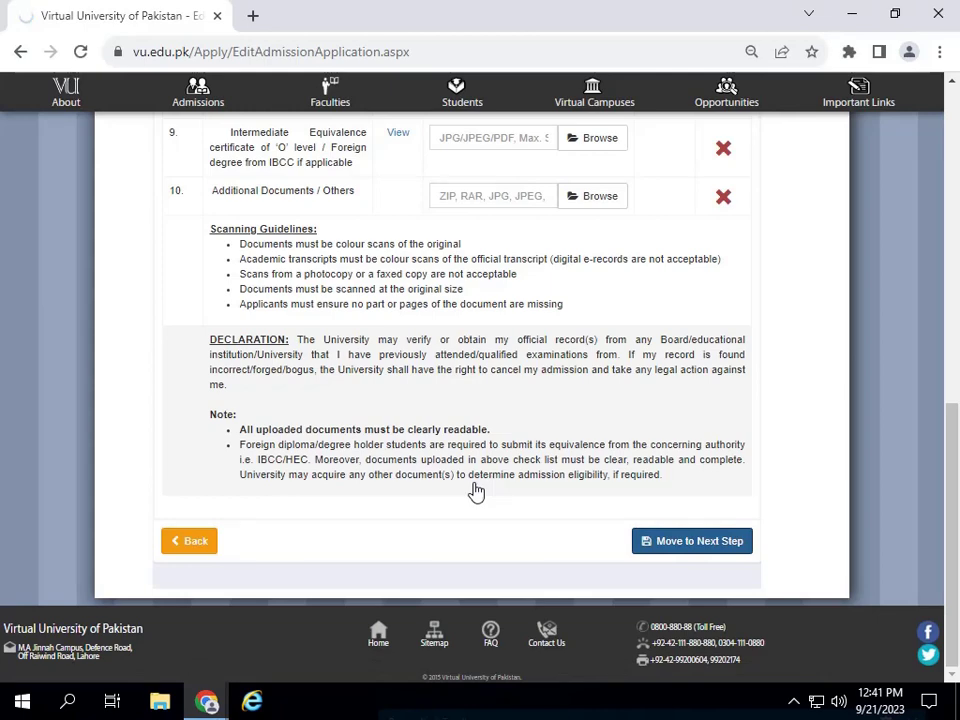
- Scroll the reloaded form back to Upload Documents, where the 'Please Upload CNIC Back Document' alert appears
scroll(474, 500, up, 15)
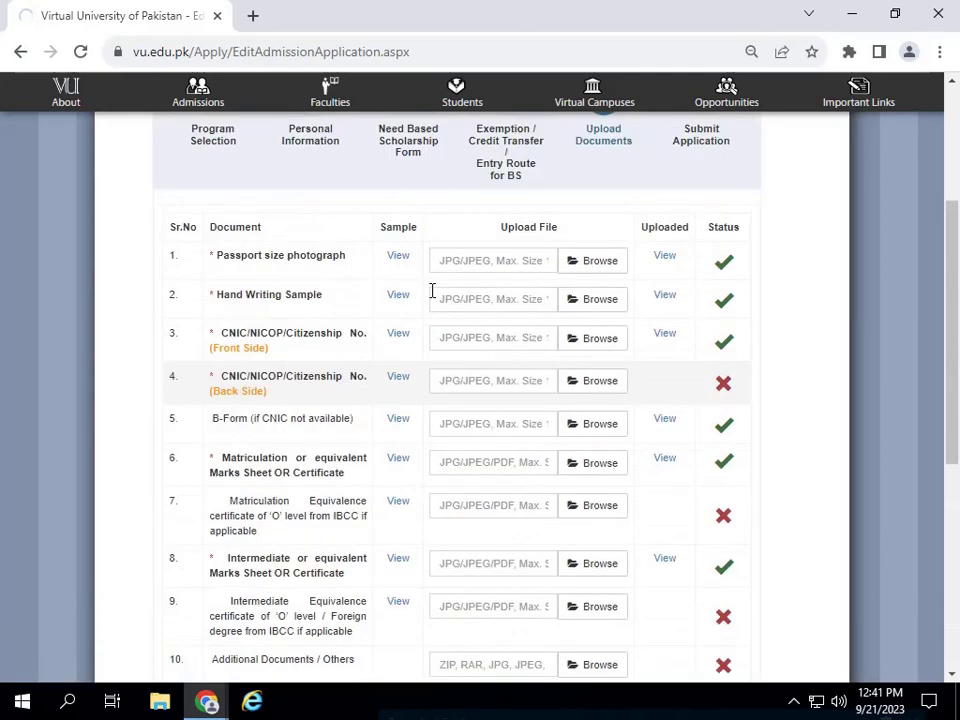
scroll(318, 352, down, 7)
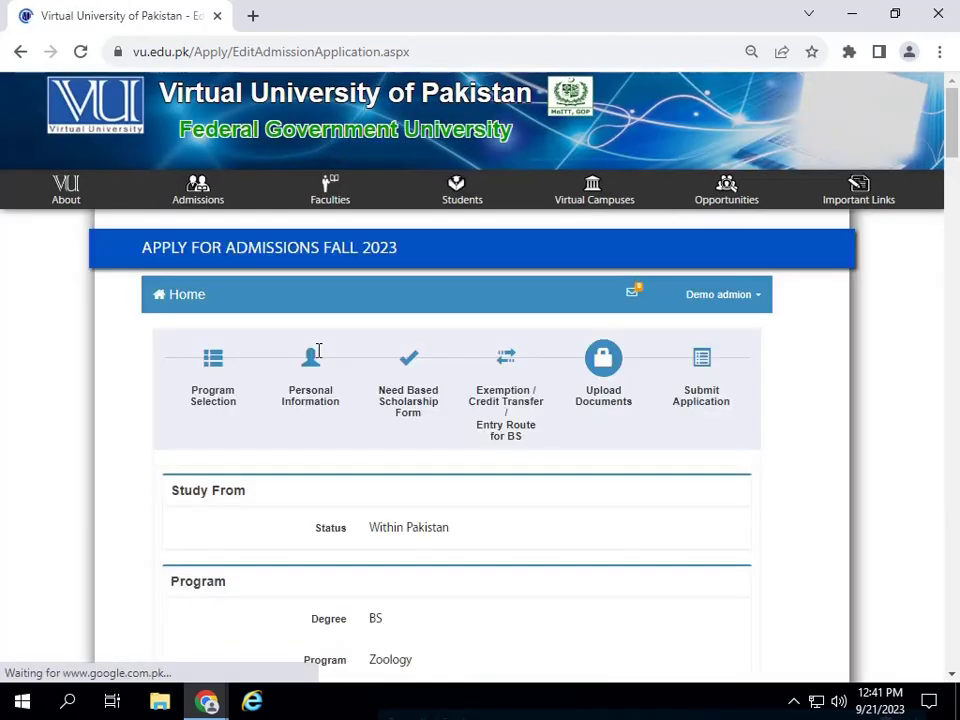
scroll(463, 304, down, 10)
scroll(703, 354, down, 20)
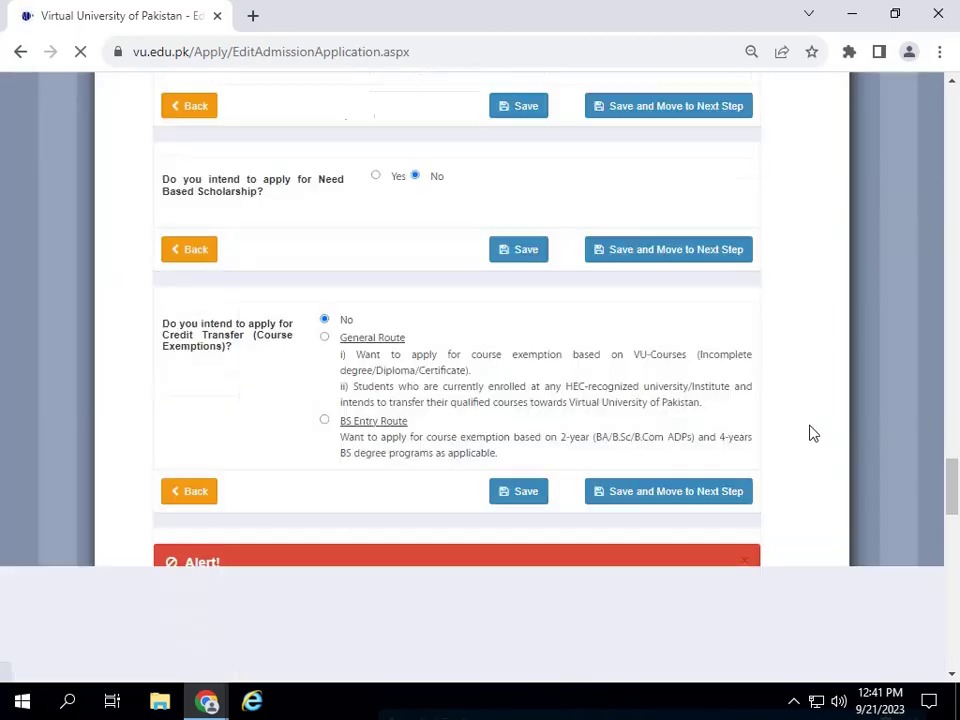
scroll(724, 476, down, 5)
scroll(602, 422, up, 20)
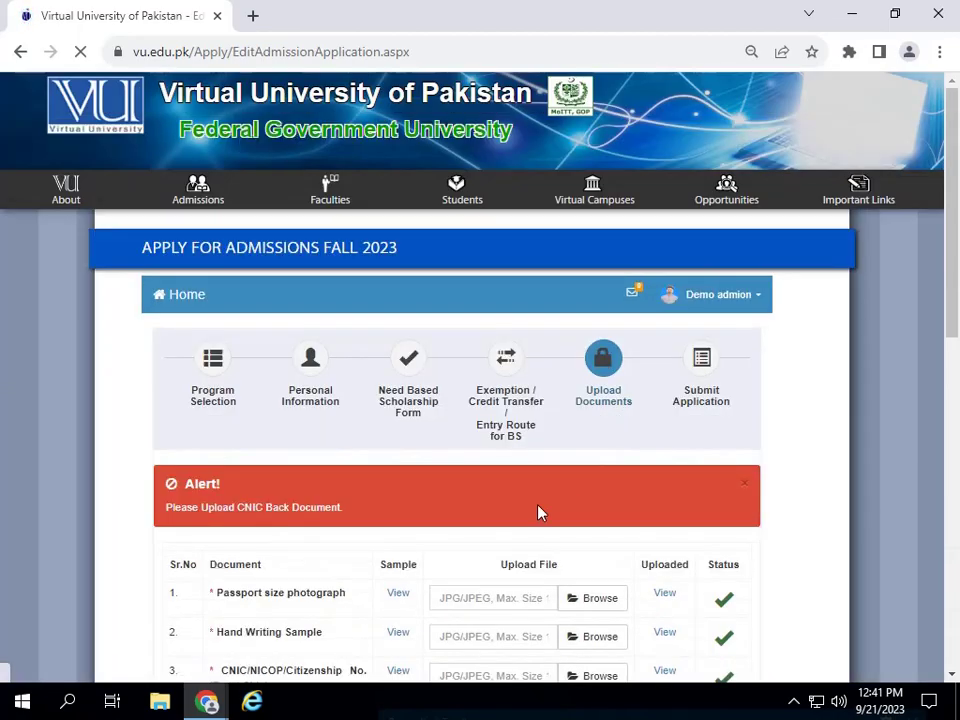
scroll(520, 428, down, 5)
scroll(590, 406, up, 4)
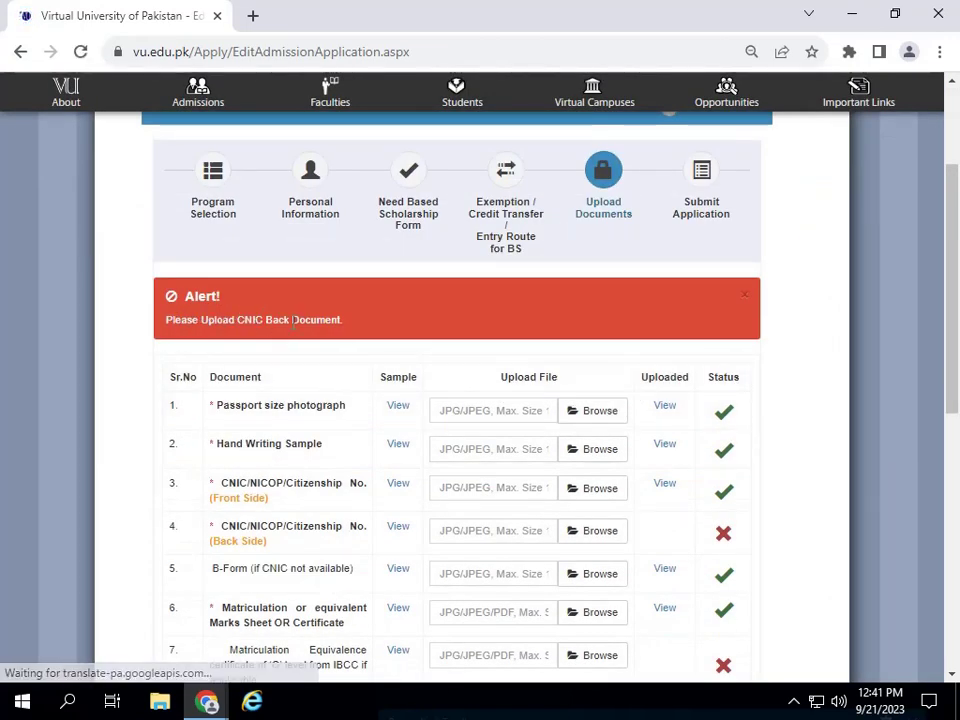
scroll(671, 418, down, 2)
- Attach 10.jpg from Pictures to the CNIC Back Side row, passing over cn2 and cnic
click(590, 345)
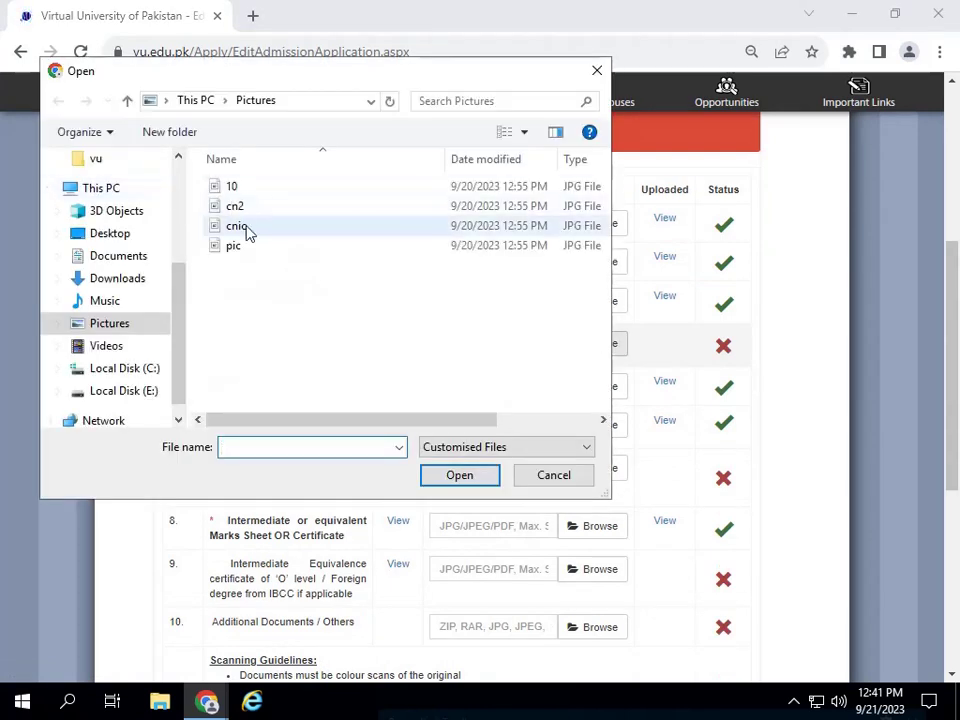
click(243, 207)
click(242, 227)
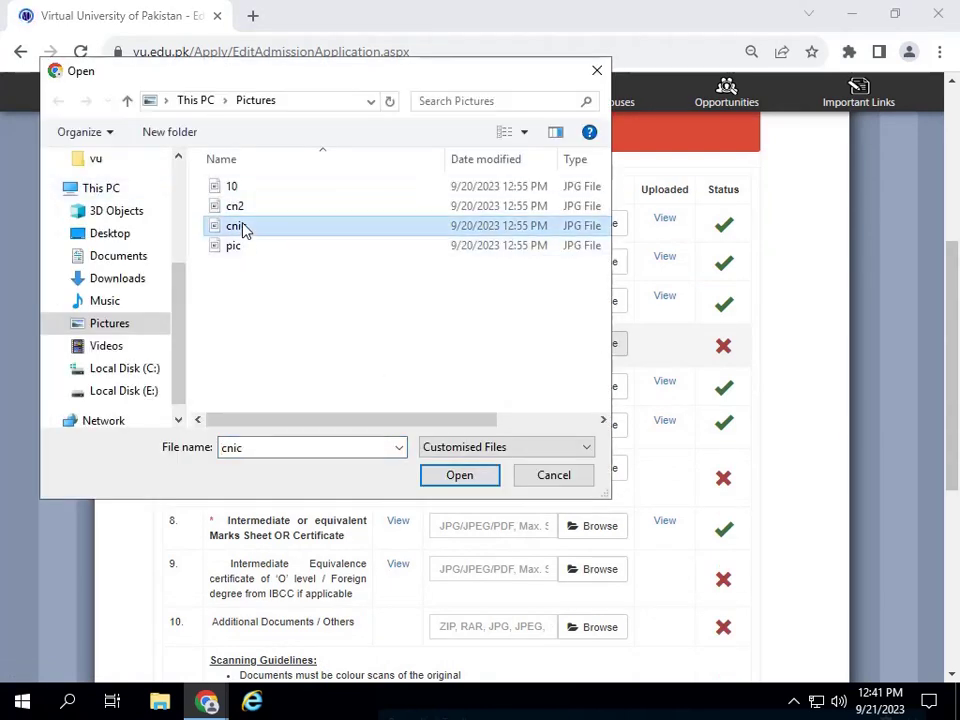
click(240, 187)
click(459, 475)
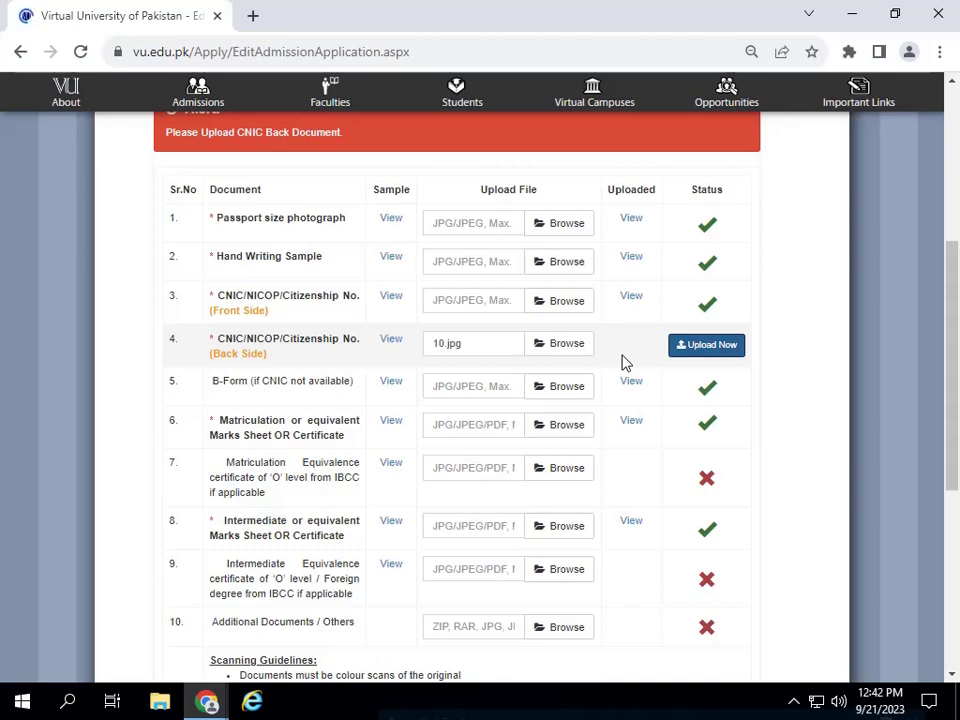
scroll(635, 380, down, 5)
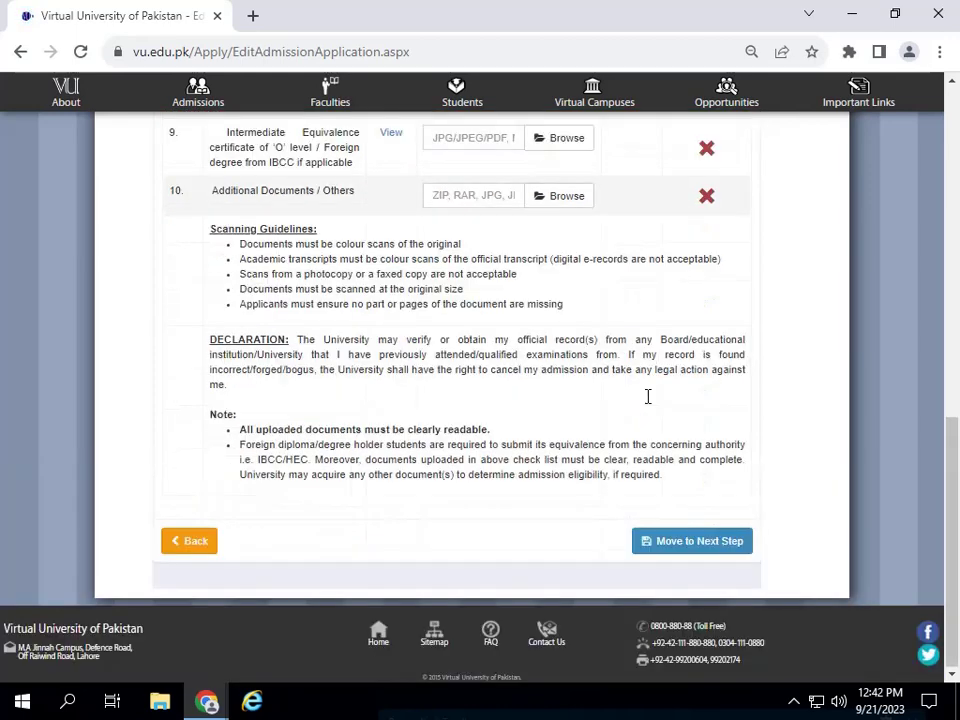
- Move on from Upload Documents to the Submit Application step
scroll(476, 386, up, 10)
scroll(478, 383, down, 10)
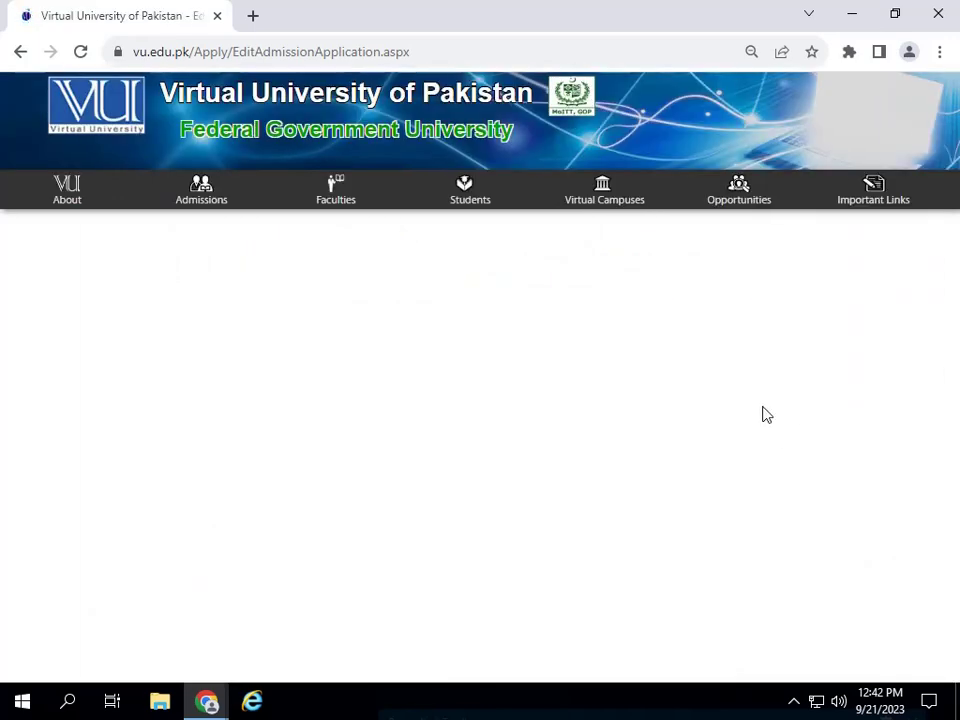
scroll(776, 414, down, 15)
scroll(776, 418, down, 15)
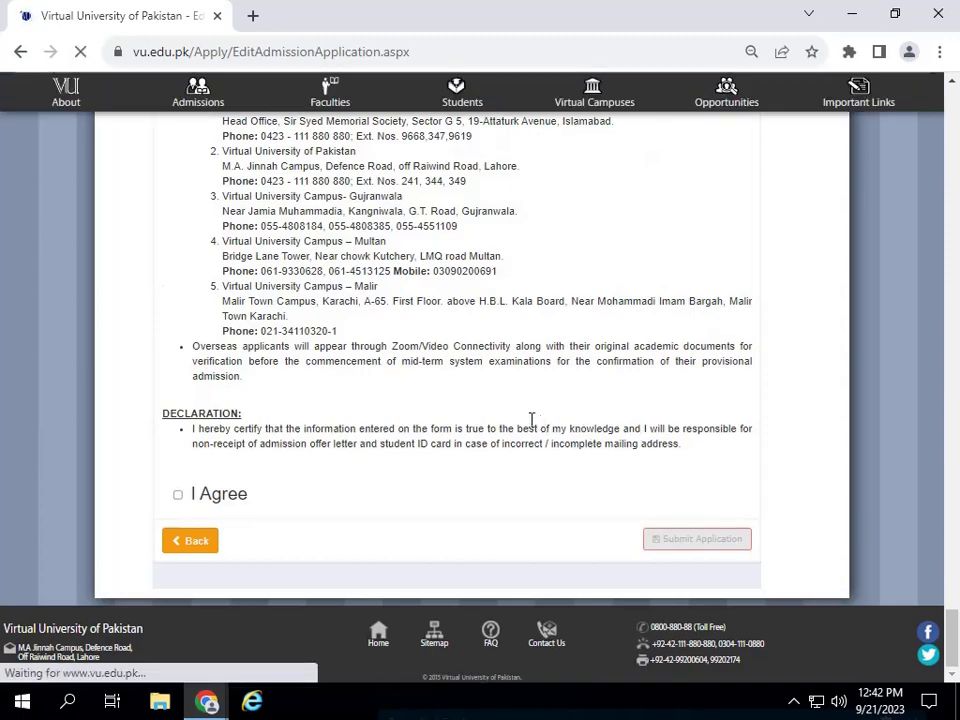
scroll(540, 403, up, 10)
scroll(606, 452, down, 5)
scroll(684, 369, up, 3)
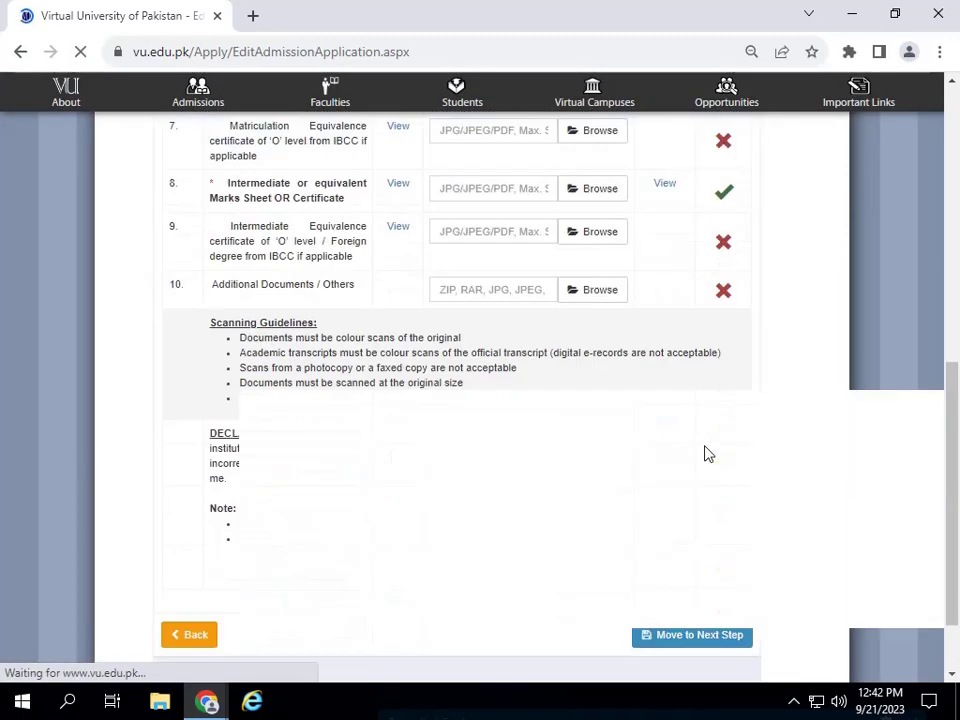
click(696, 638)
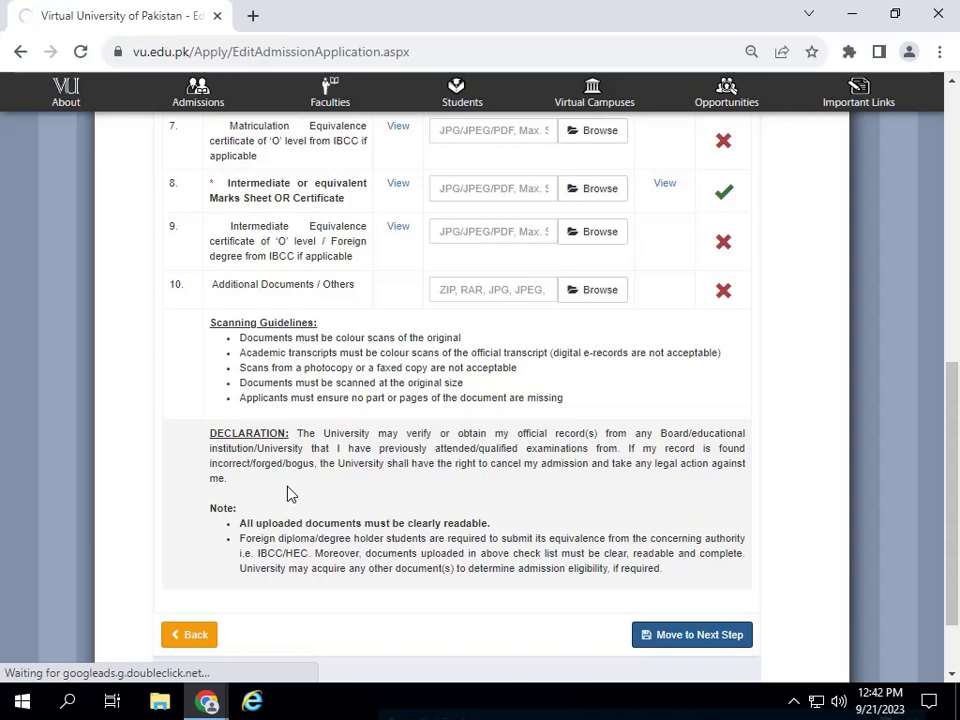
- Scroll through the applicant notes and campus information down to the declaration
scroll(476, 439, down, 3)
scroll(531, 300, up, 10)
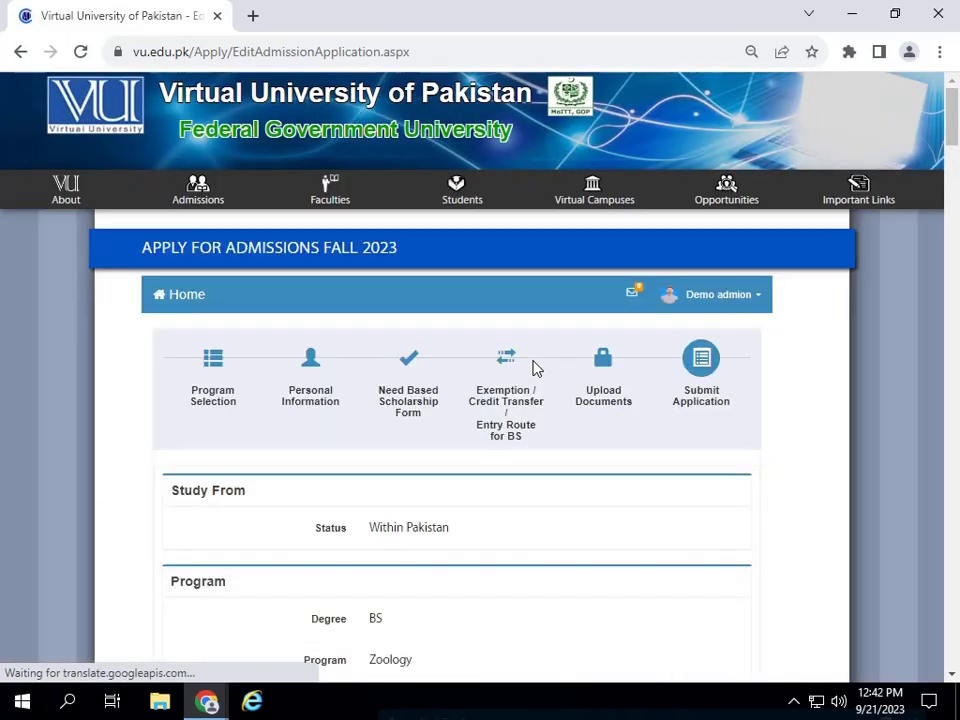
scroll(532, 368, down, 20)
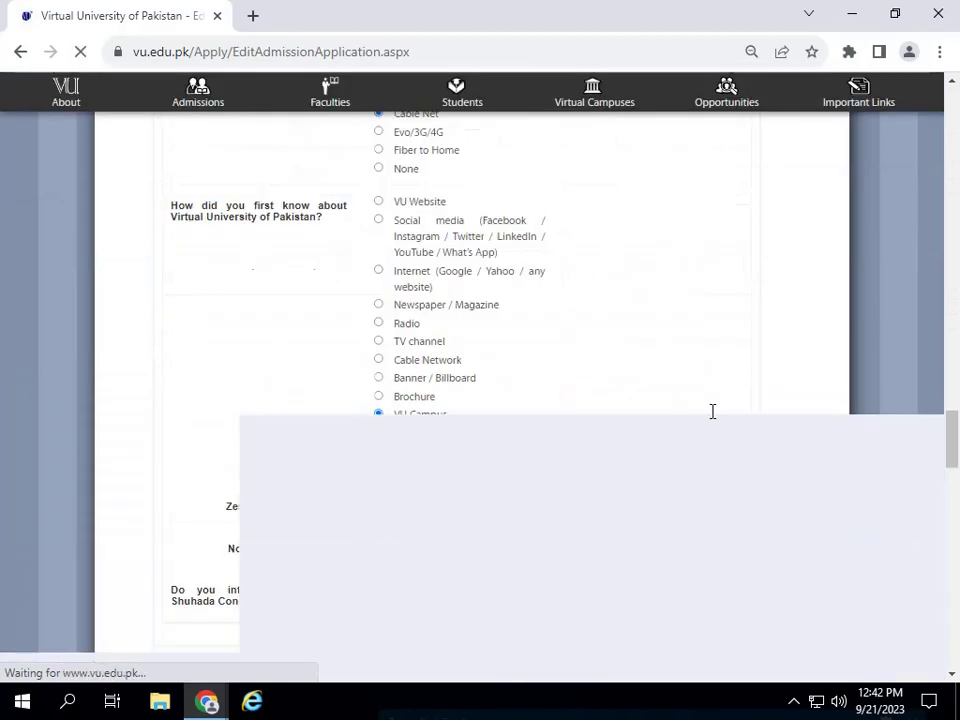
scroll(713, 411, down, 15)
scroll(739, 456, up, 3)
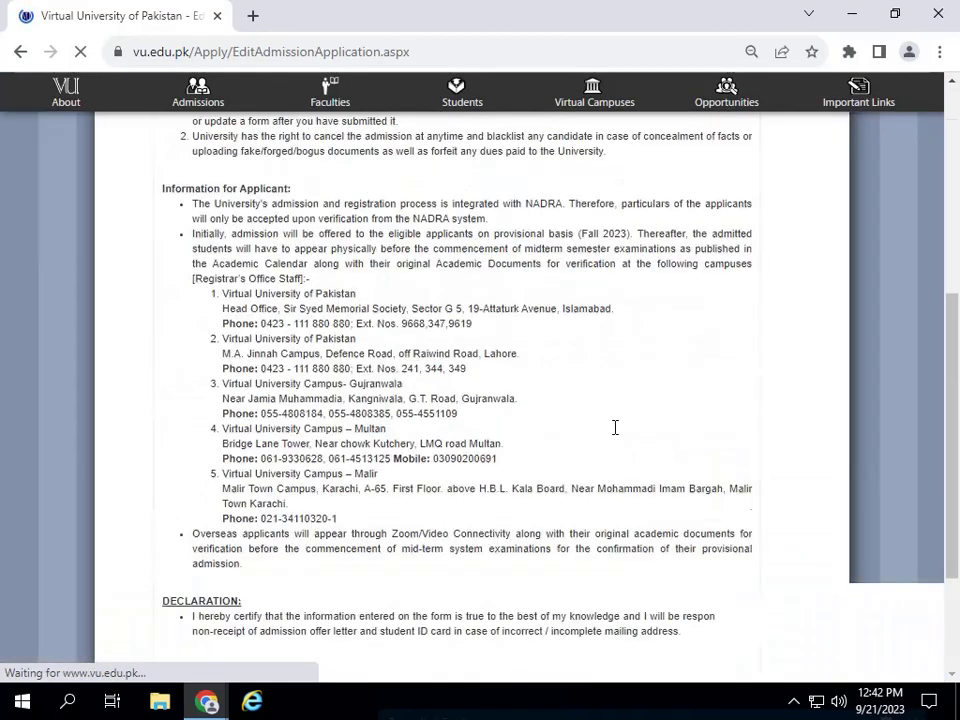
scroll(615, 427, up, 4)
scroll(617, 426, down, 5)
scroll(495, 401, up, 4)
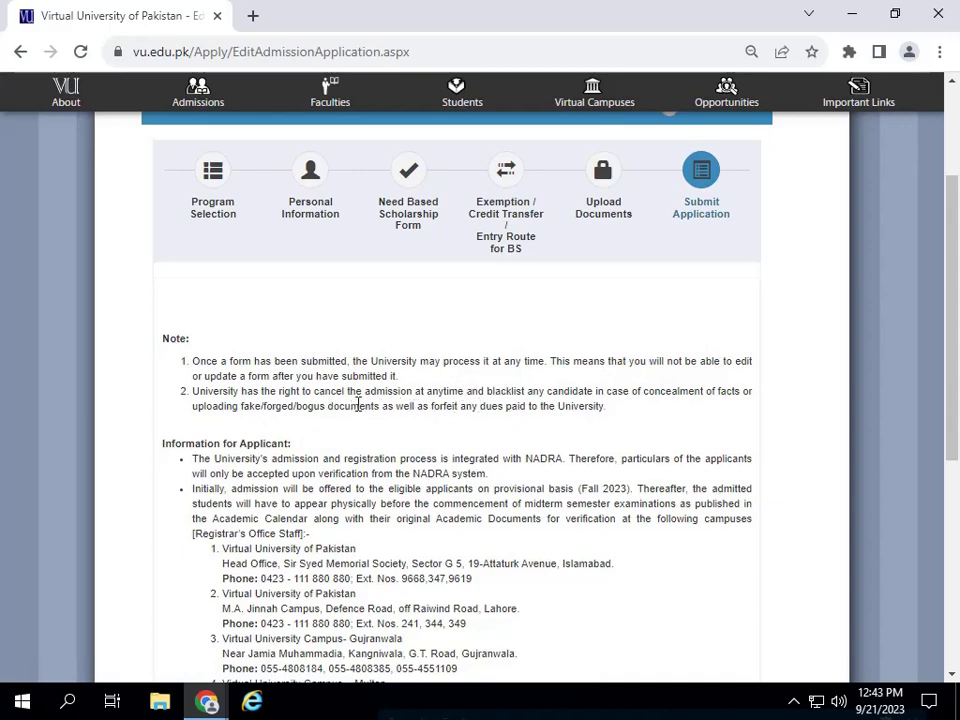
scroll(365, 398, down, 1)
scroll(390, 395, down, 4)
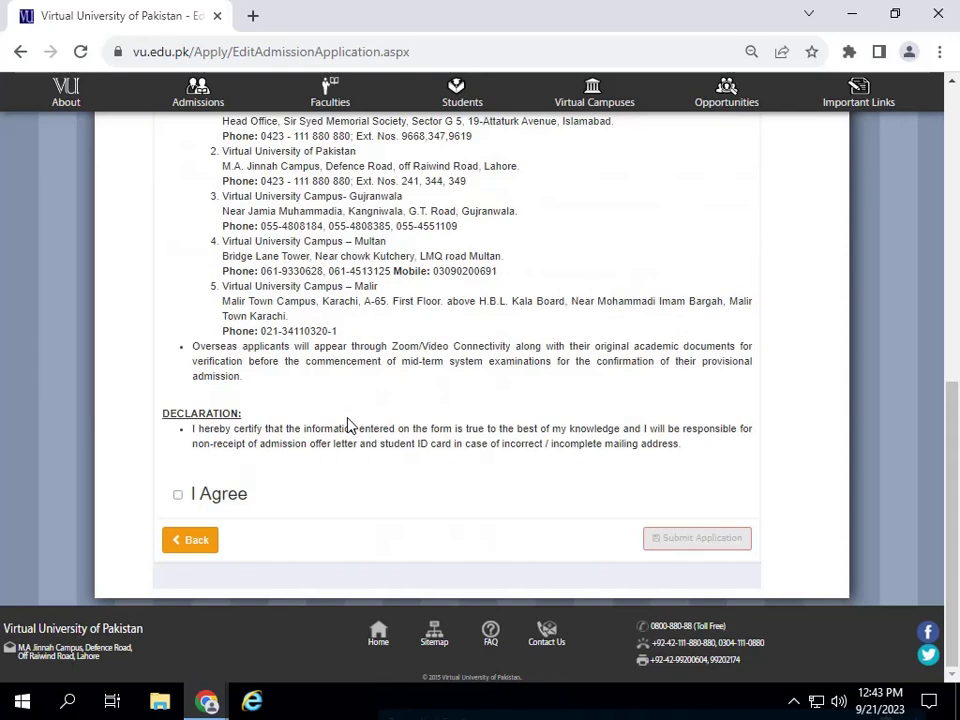
- Tick I Agree, review and confirm the full application, then submit it
click(178, 494)
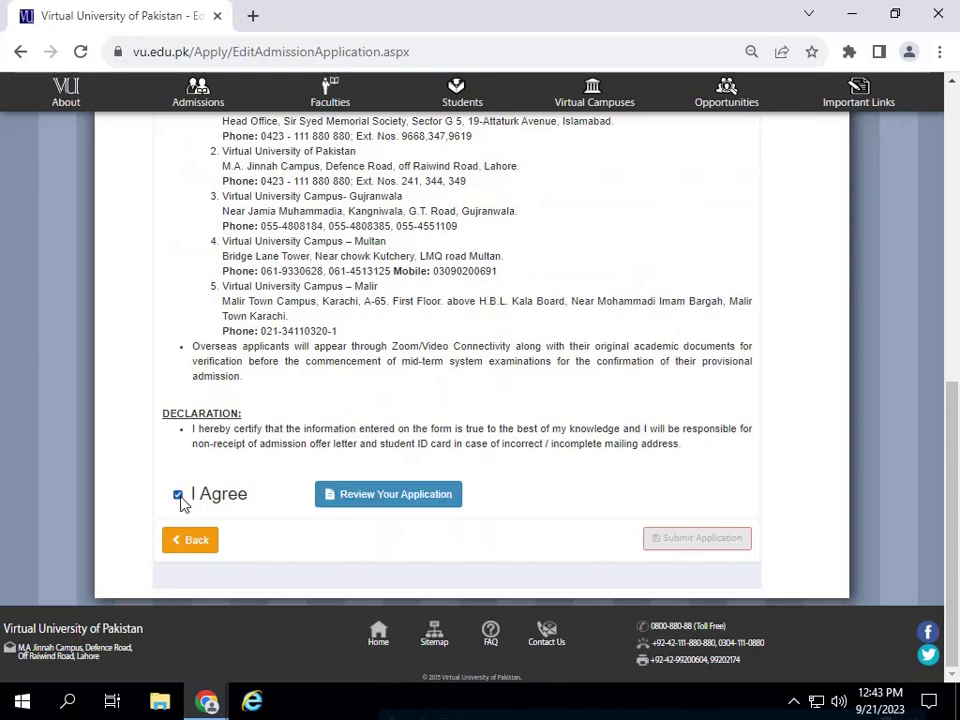
click(398, 500)
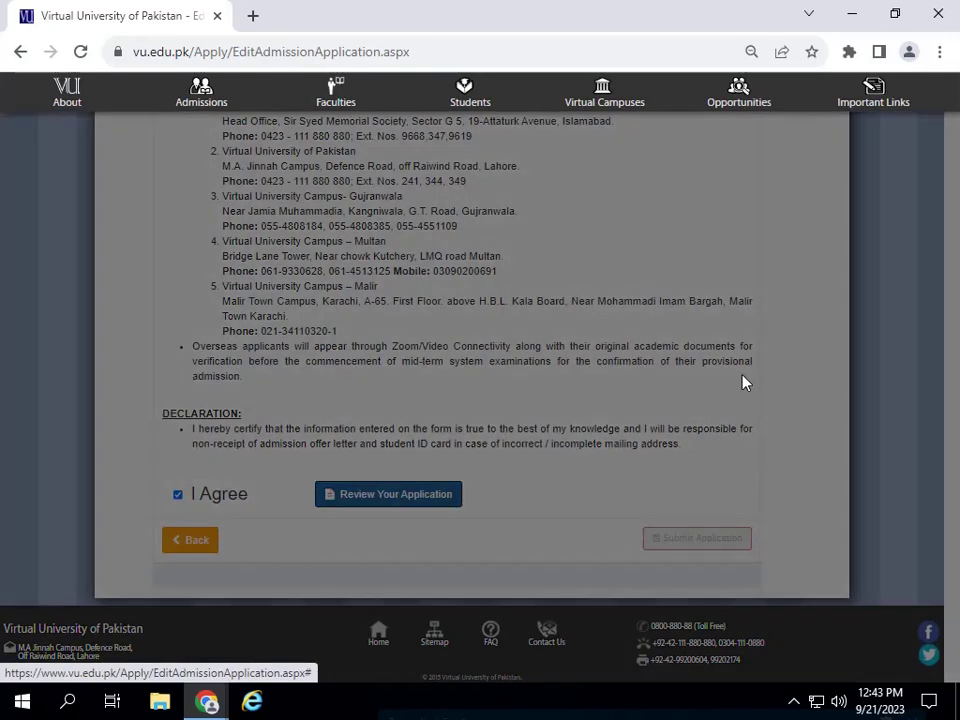
scroll(883, 349, down, 1)
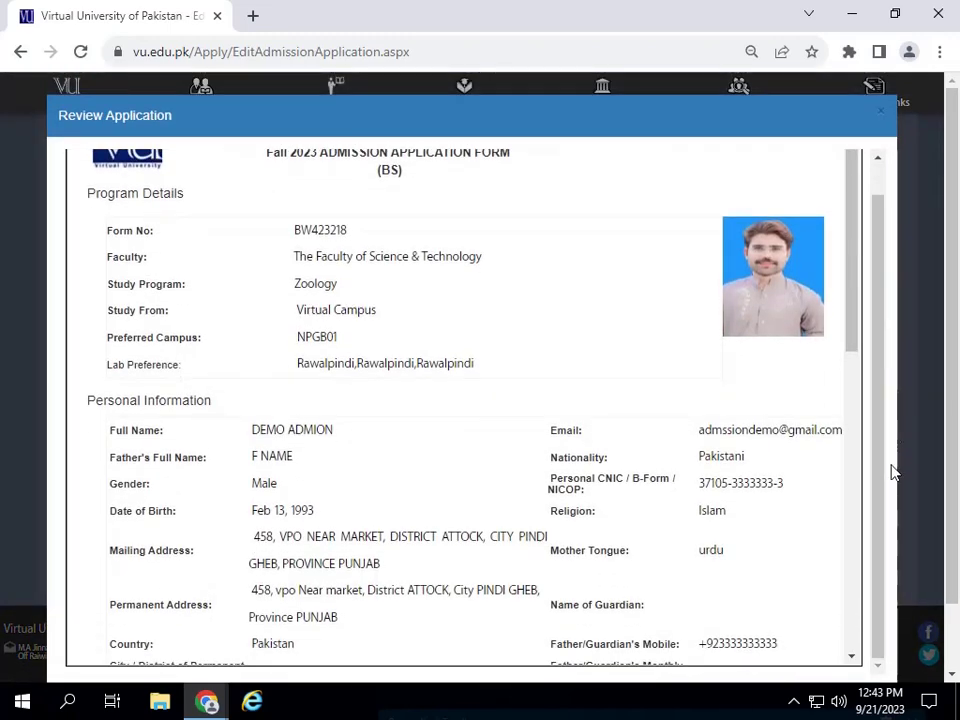
scroll(893, 473, down, 10)
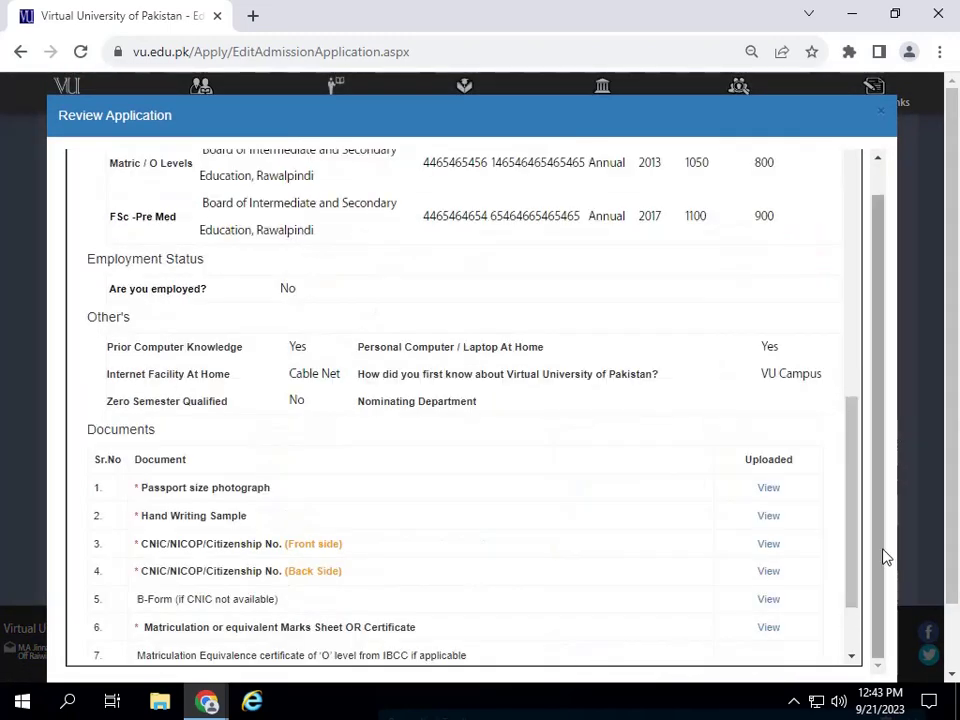
scroll(855, 626, down, 2)
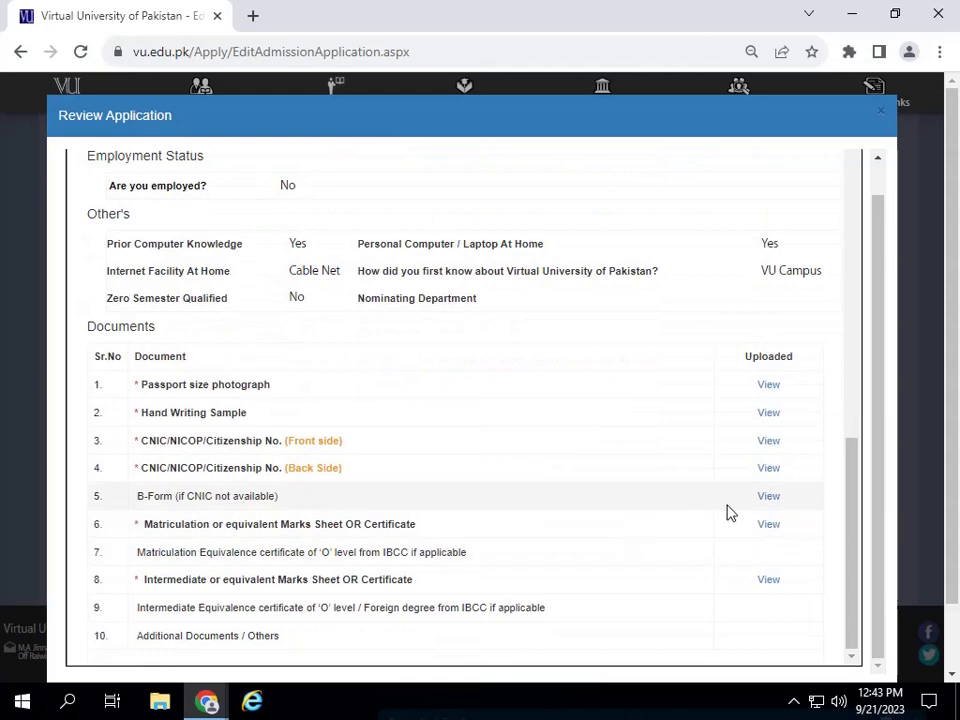
scroll(728, 512, down, 1)
click(787, 637)
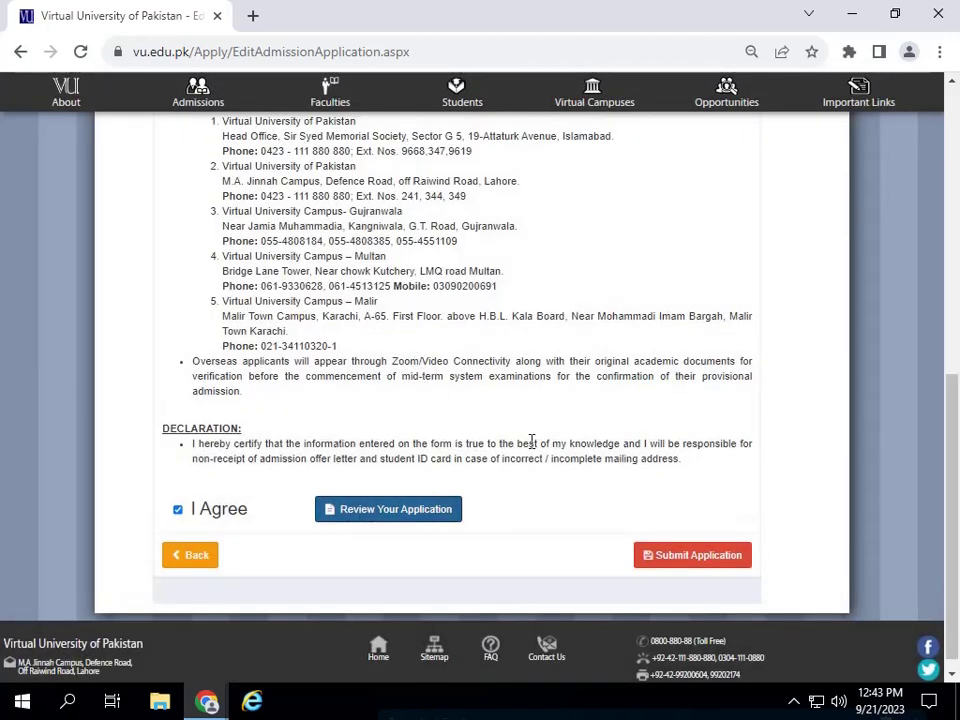
click(701, 565)
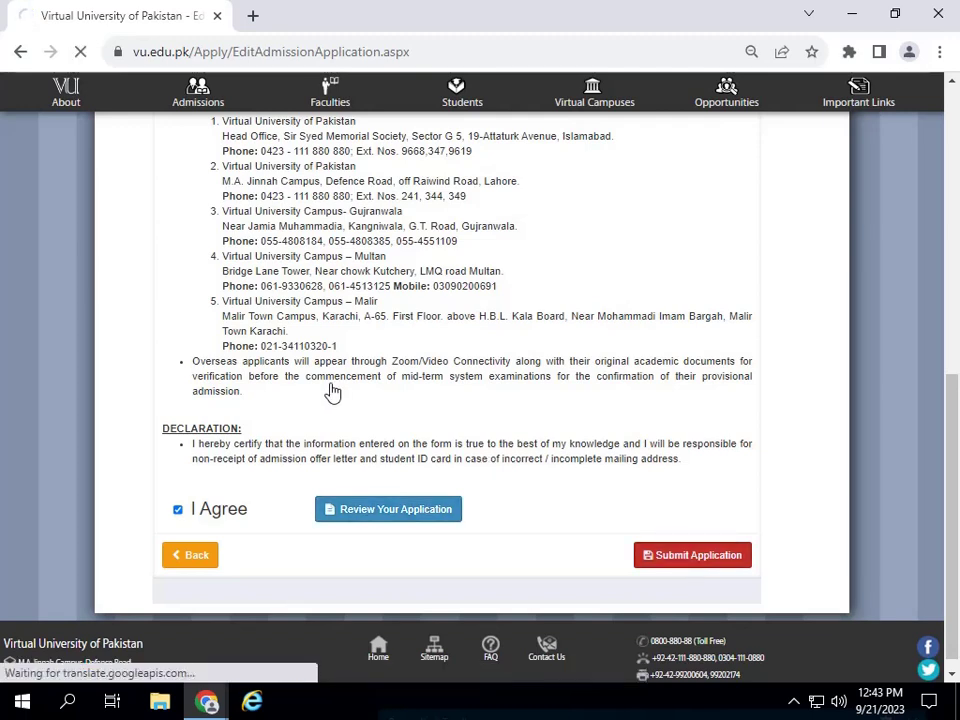